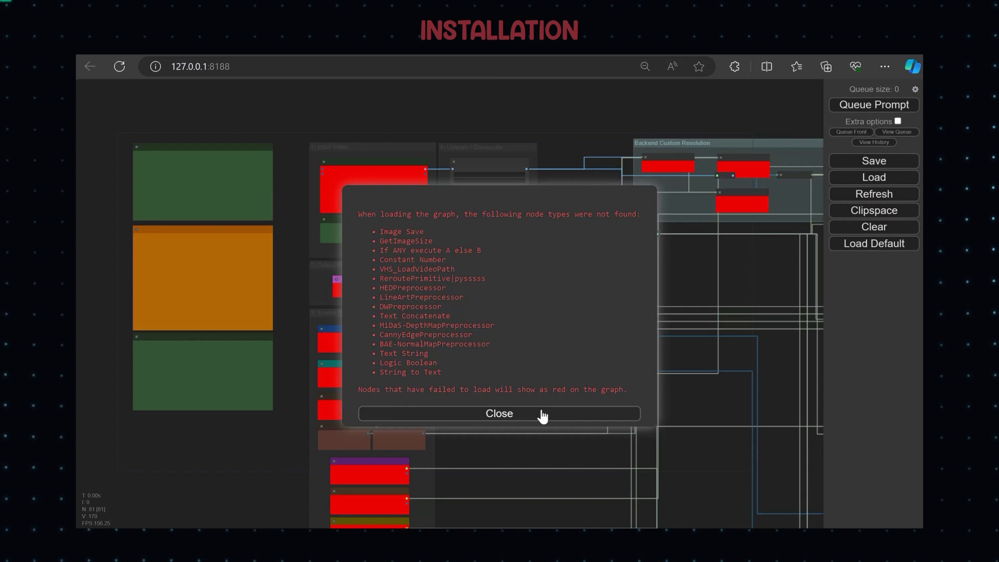
# - Dismiss the missing node types warning and look over the red nodes across the workflow graph
pyautogui.click(542, 413)
pyautogui.scroll(-4, 540, 410)
pyautogui.moveTo(540, 410); pyautogui.dragTo(467, 251)
pyautogui.scroll(-2, 467, 253)
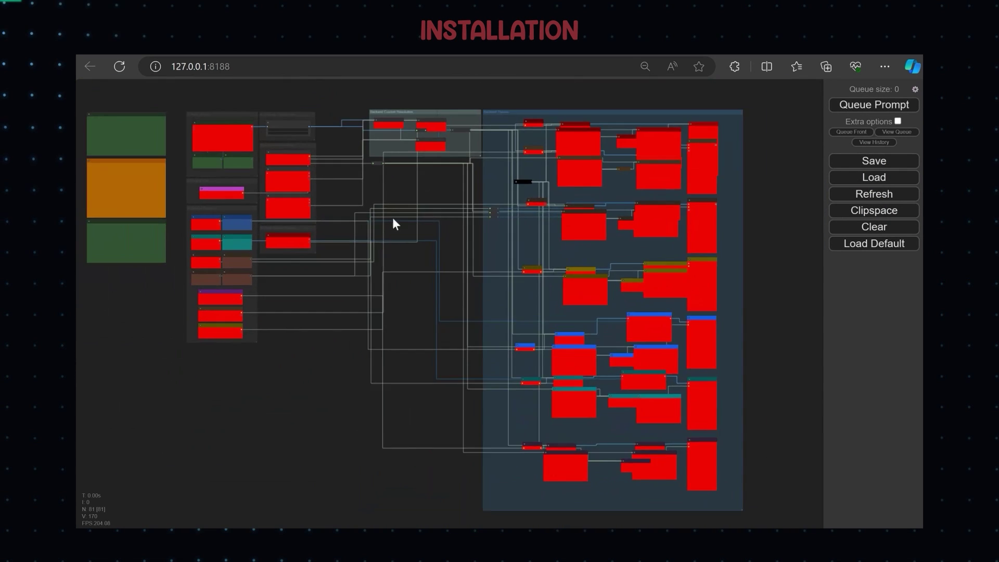
pyautogui.scroll(3, 362, 146)
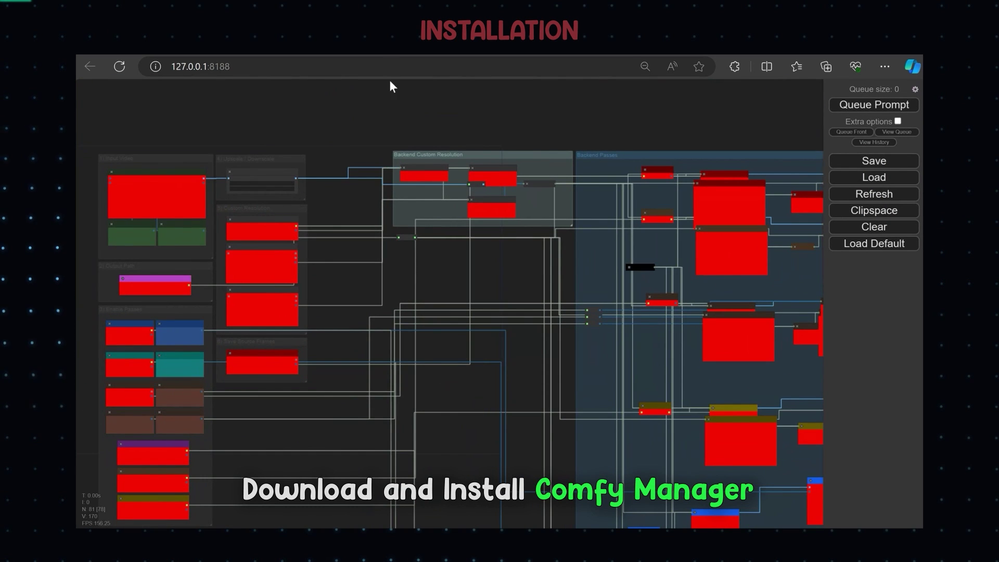
# - Search the web for "comfy manager", open the ltdrdata/ComfyUI-Manager GitHub repository and copy its HTTPS clone URL
pyautogui.hotkey('ctrl', 't')
pyautogui.write('comfy manager')
pyautogui.press('Return')
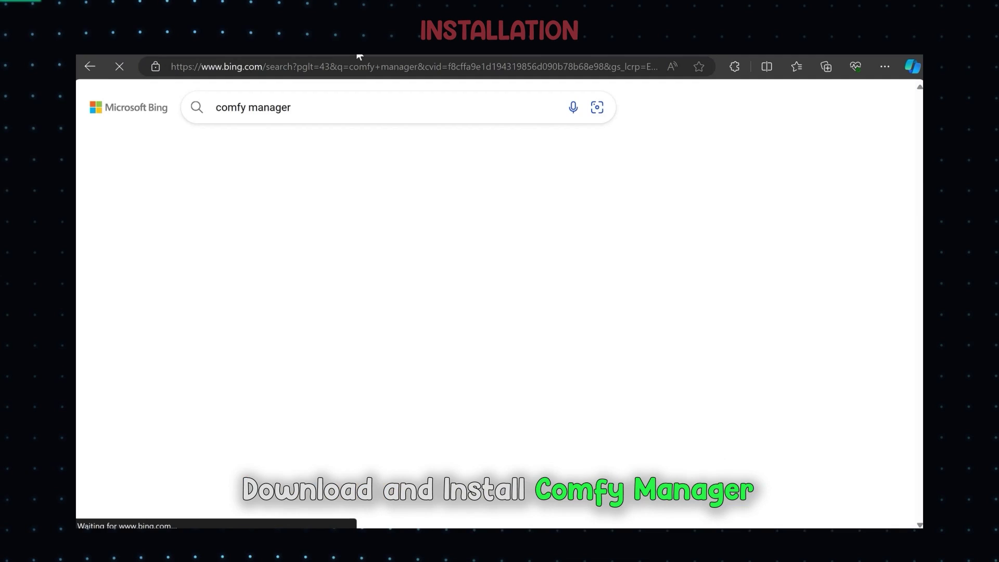
pyautogui.click(331, 208)
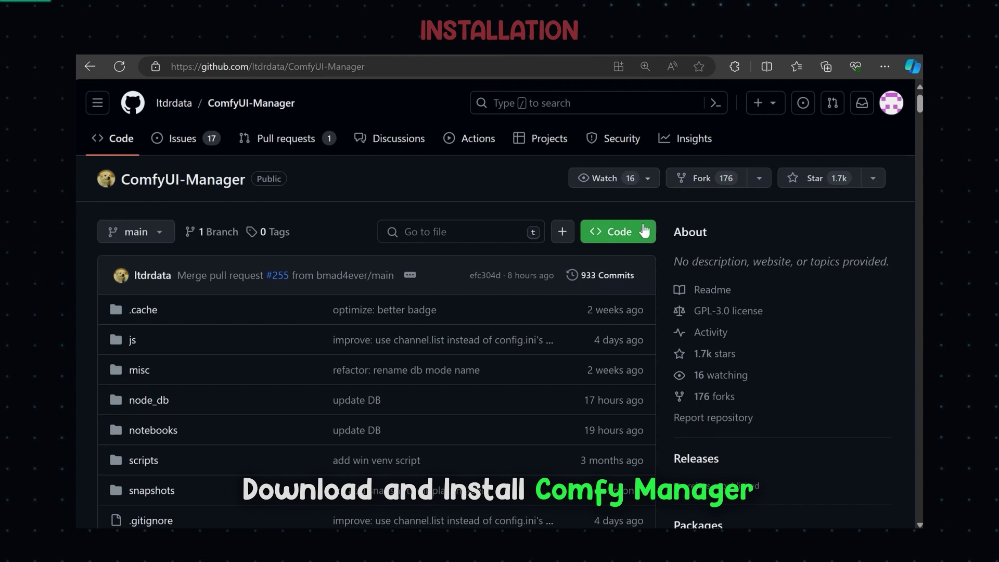
pyautogui.click(644, 231)
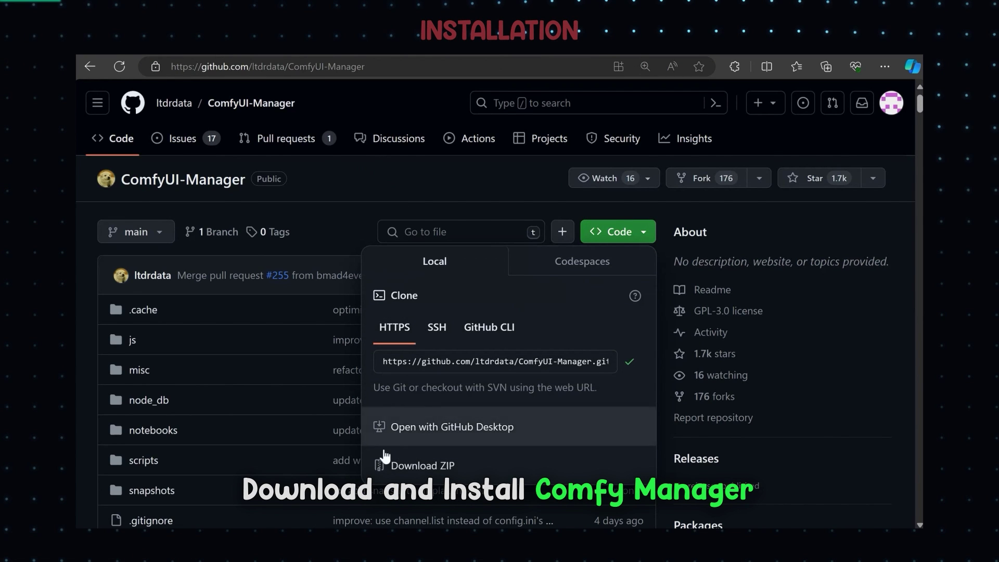
# - Switch to File Explorer, open ComfyUI's custom_nodes folder and launch a command prompt in that location
pyautogui.hotkey('alt', 'Tab')
pyautogui.click(700, 272)
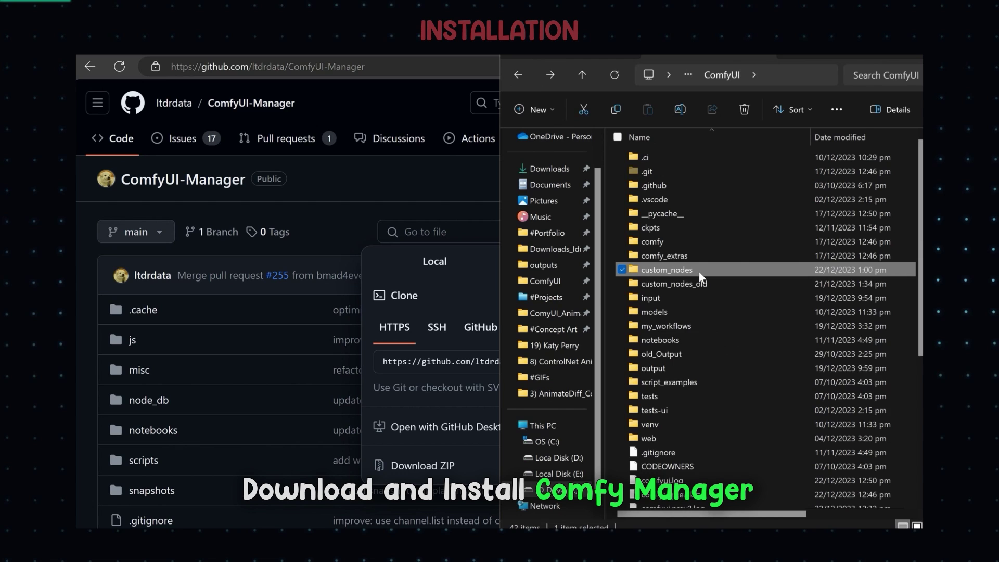
pyautogui.doubleClick(700, 272)
pyautogui.click(782, 78)
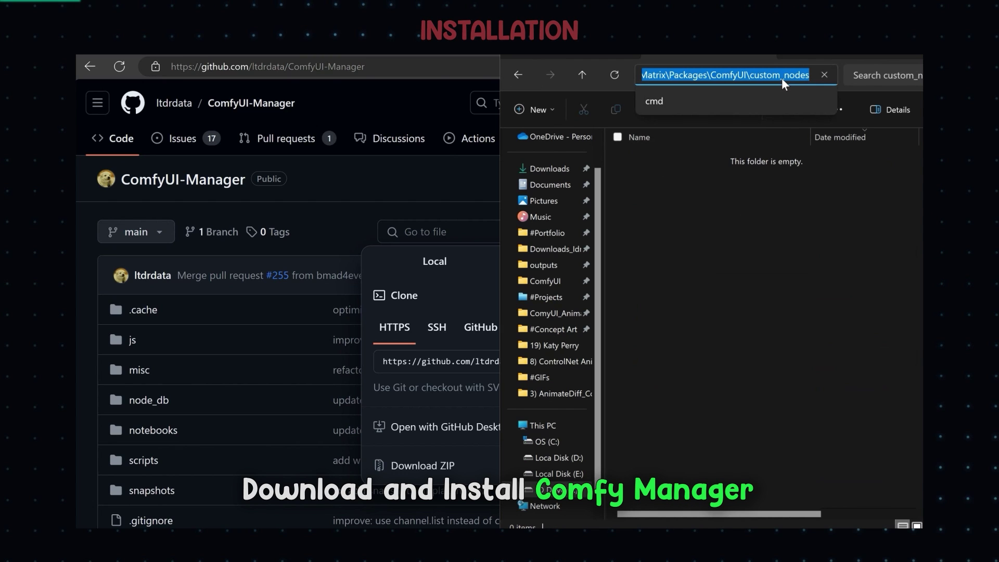
pyautogui.write('cmd')
pyautogui.press('Return')
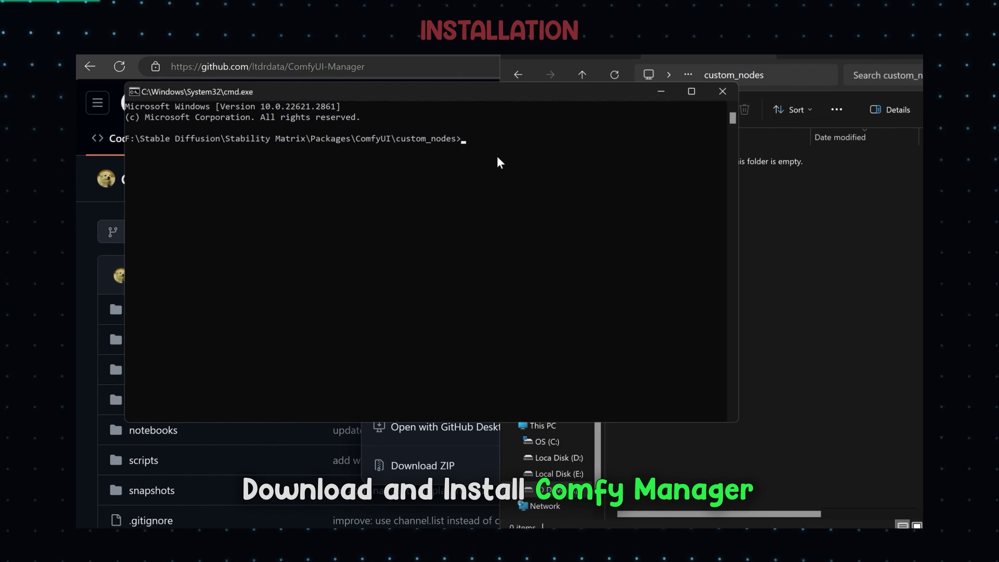
pyautogui.write('git clone')
pyautogui.hotkey('ctrl', 'v')
pyautogui.press('Return')
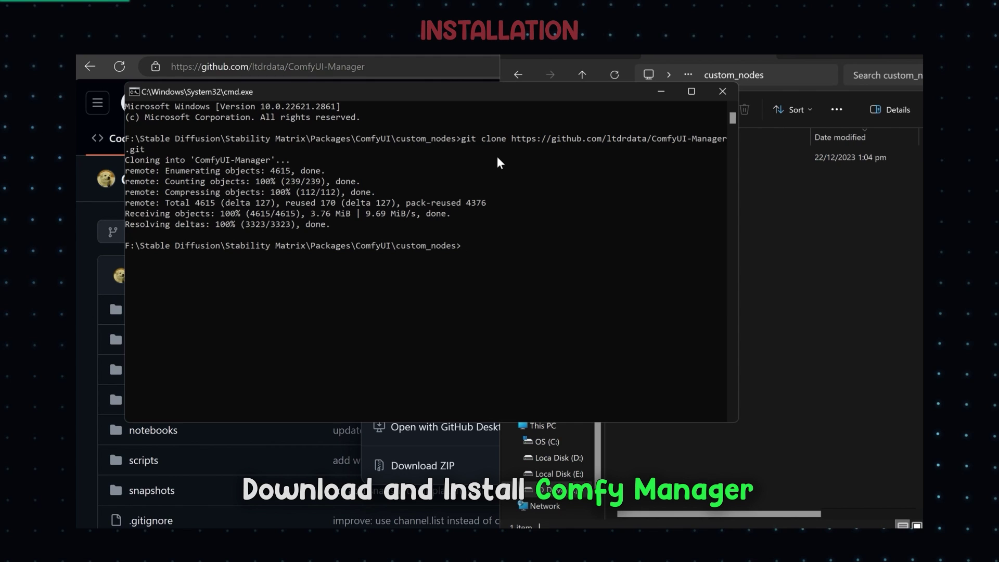
pyautogui.click(845, 237)
pyautogui.click(685, 158)
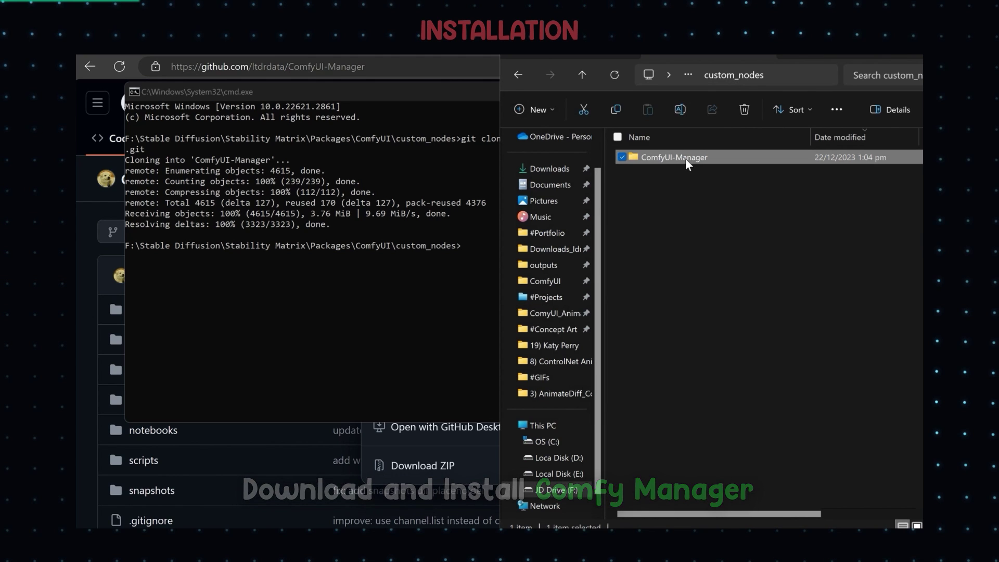
pyautogui.click(676, 244)
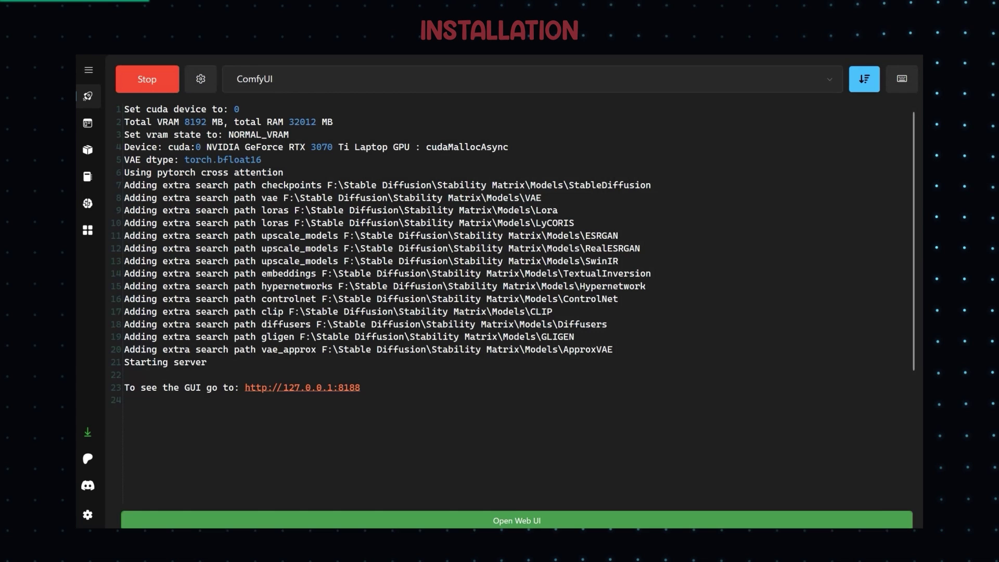
# - Stop and relaunch ComfyUI in its launcher, reload the ComfyUI page in the browser and dismiss the missing-node warning
pyautogui.click(156, 83)
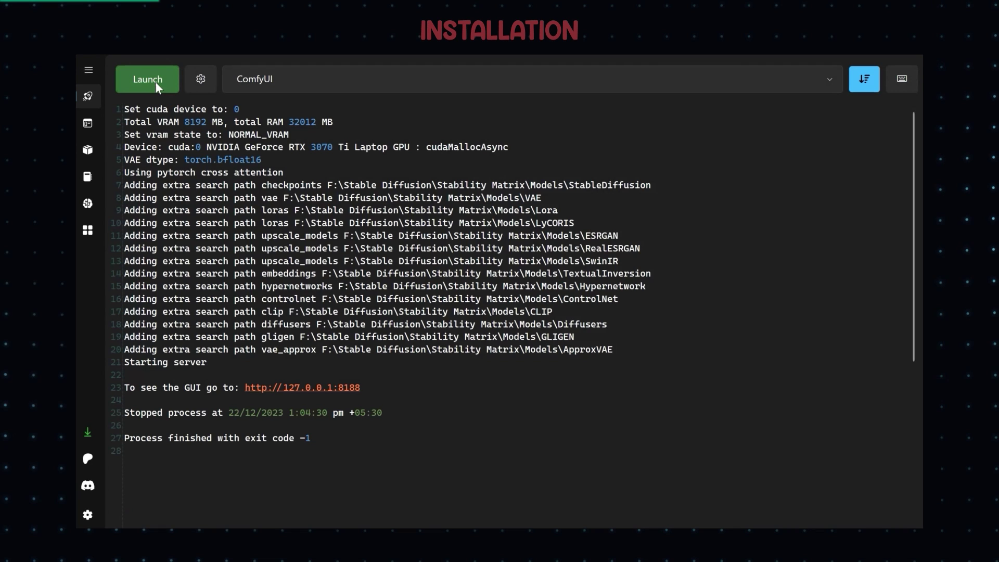
pyautogui.click(155, 83)
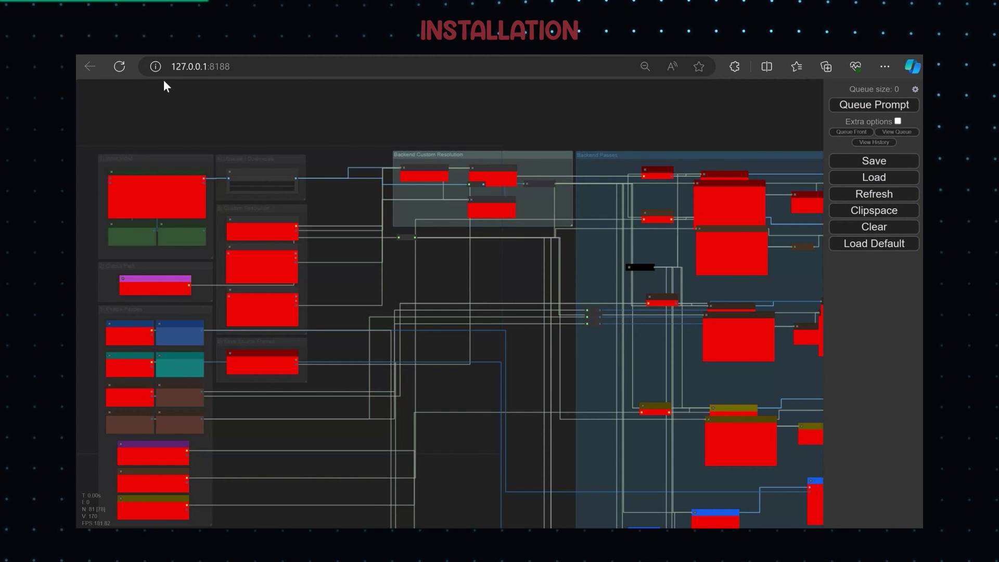
pyautogui.click(120, 67)
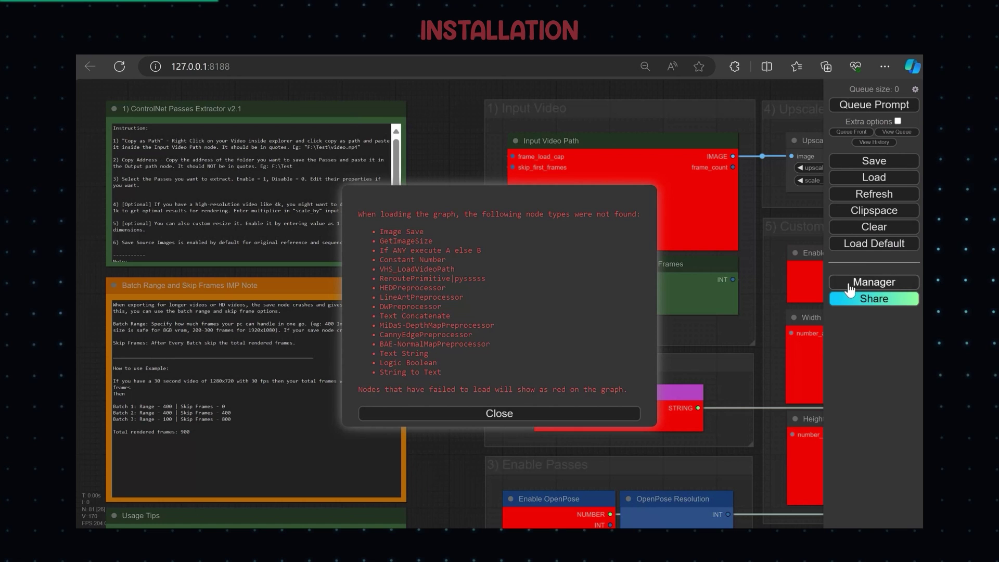
pyautogui.click(549, 415)
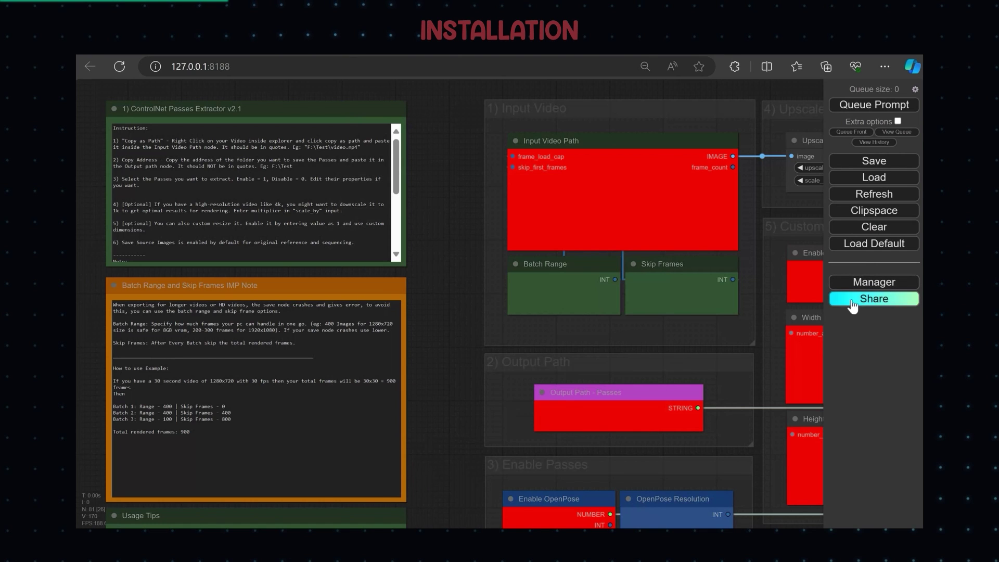
# - From the Manager's missing custom nodes, install stability-ComfyUI-nodes, ComfyUI's ControlNet Auxiliary Preprocessors, WAS Node Suite and ComfyUI-Custom-Scripts
pyautogui.click(868, 284)
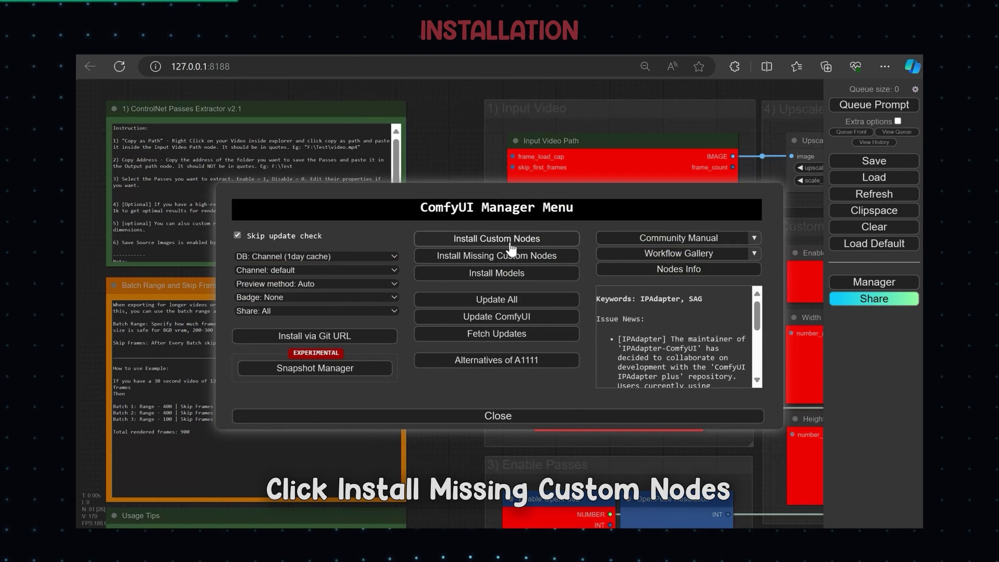
pyautogui.click(497, 256)
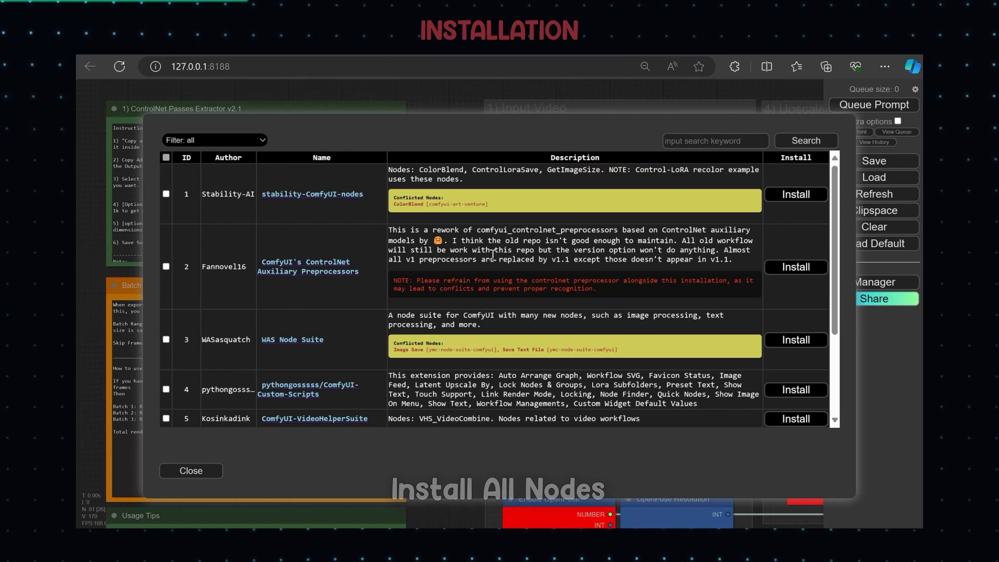
pyautogui.click(788, 196)
pyautogui.click(783, 264)
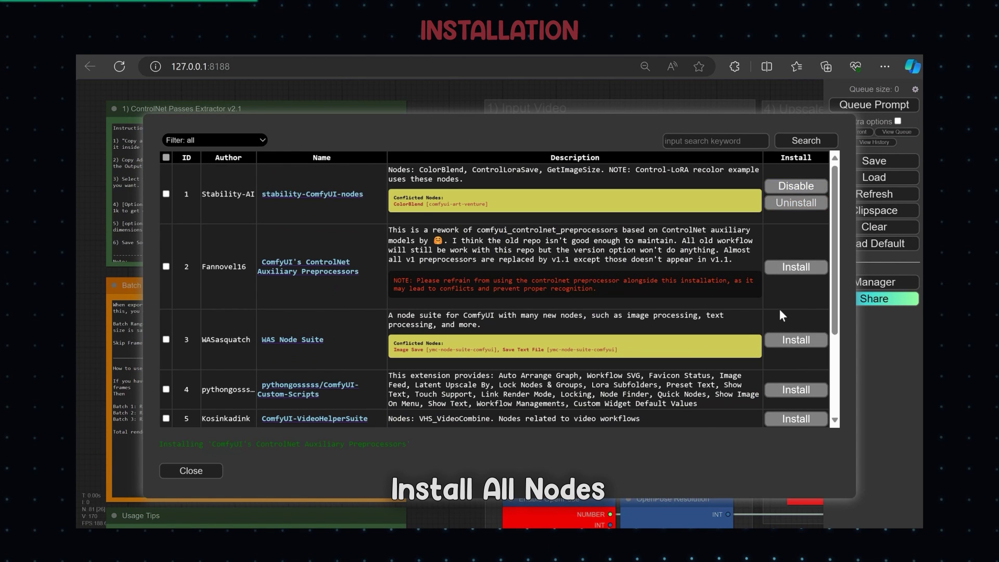
pyautogui.scroll(-2, 796, 365)
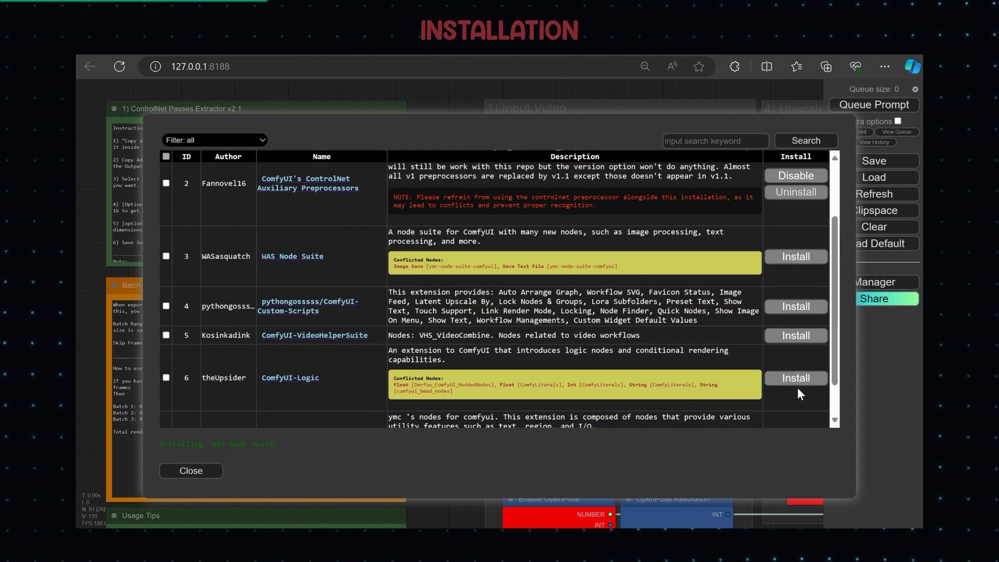
pyautogui.click(797, 395)
pyautogui.scroll(-3, 788, 343)
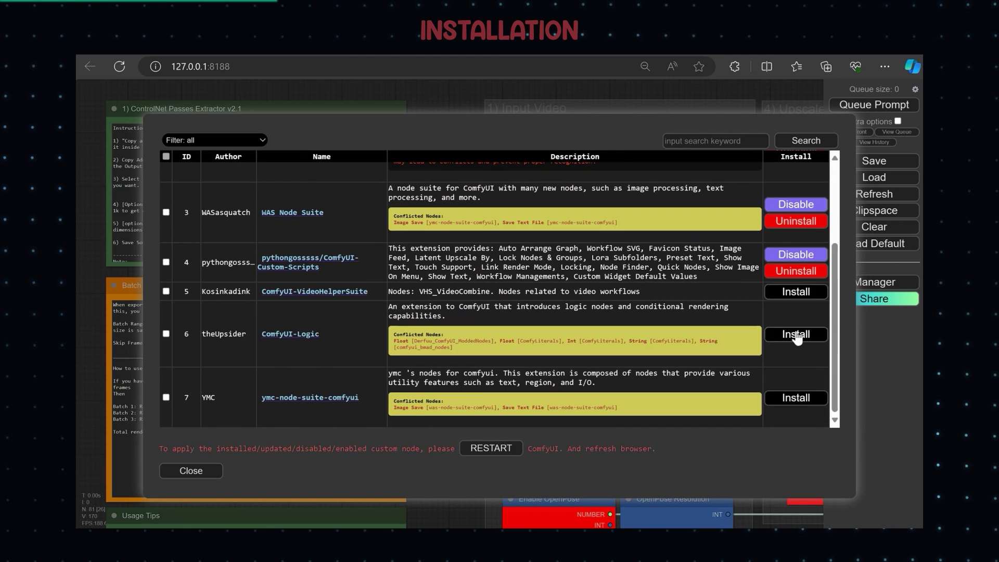
# - Install the missing ComfyUI-VideoHelperSuite, ComfyUI-Logic and ymc-node-suite-comfyui packs, then close the Manager
pyautogui.click(795, 292)
pyautogui.scroll(-3, 791, 308)
pyautogui.click(786, 333)
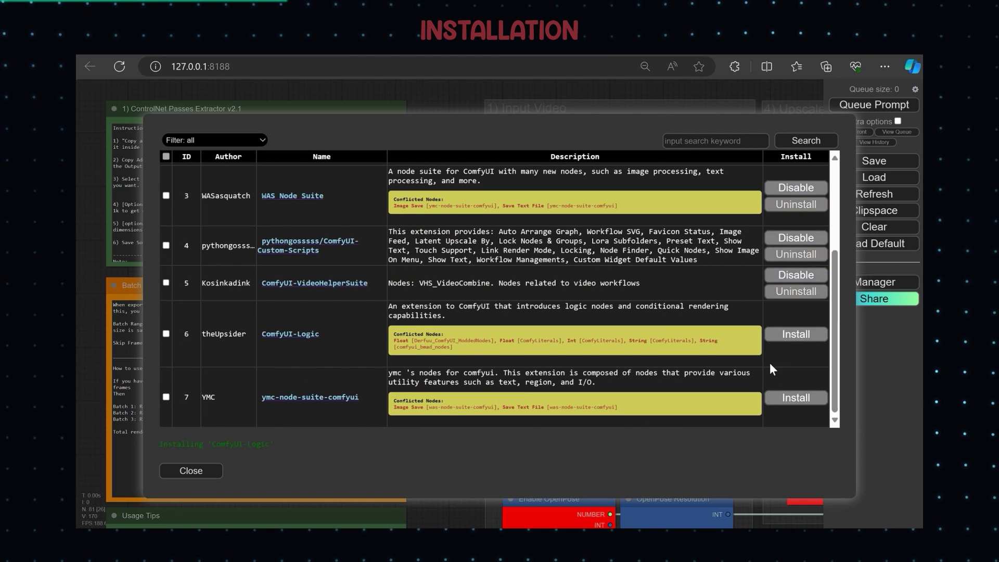
pyautogui.scroll(-3, 769, 359)
pyautogui.click(786, 396)
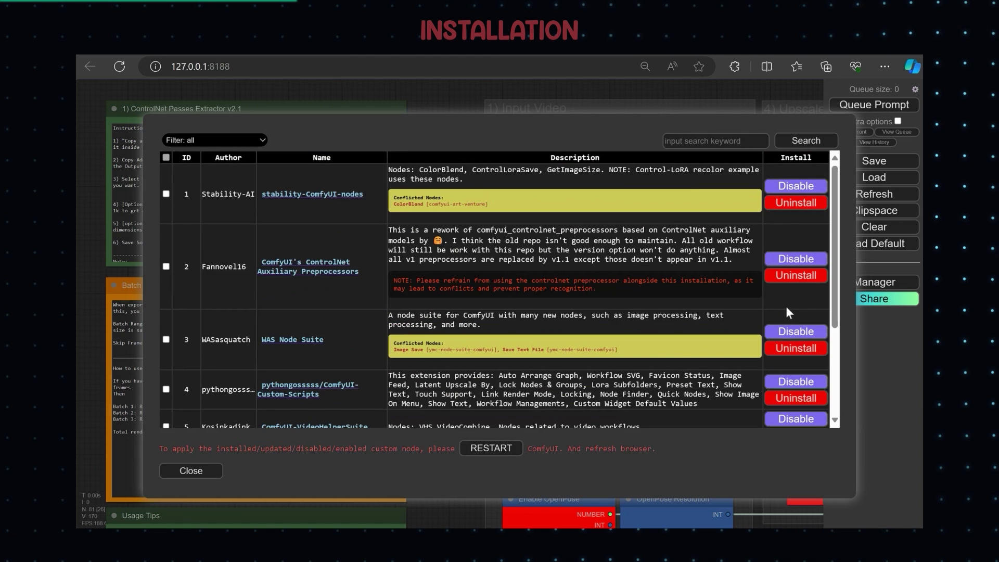
pyautogui.click(208, 470)
pyautogui.click(281, 421)
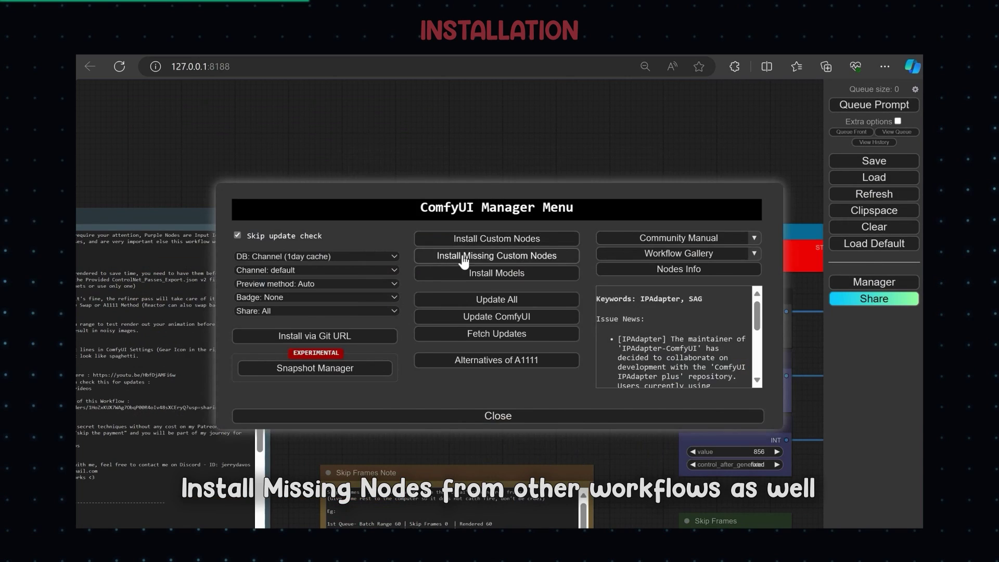
# - For the Animation Raw workflow, install the missing custom nodes ComfyUI_experiments, ComfyUI Noise, ComfyUI_Comfyroll_CustomNodes and smZNodes
pyautogui.click(508, 259)
pyautogui.click(776, 257)
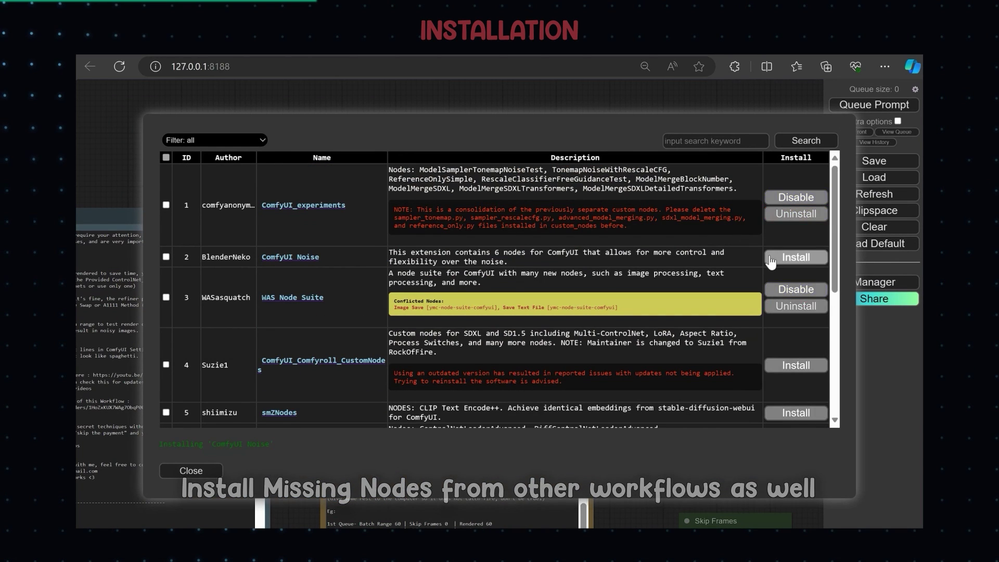
pyautogui.scroll(-3, 742, 261)
pyautogui.click(774, 259)
pyautogui.scroll(-1, 770, 261)
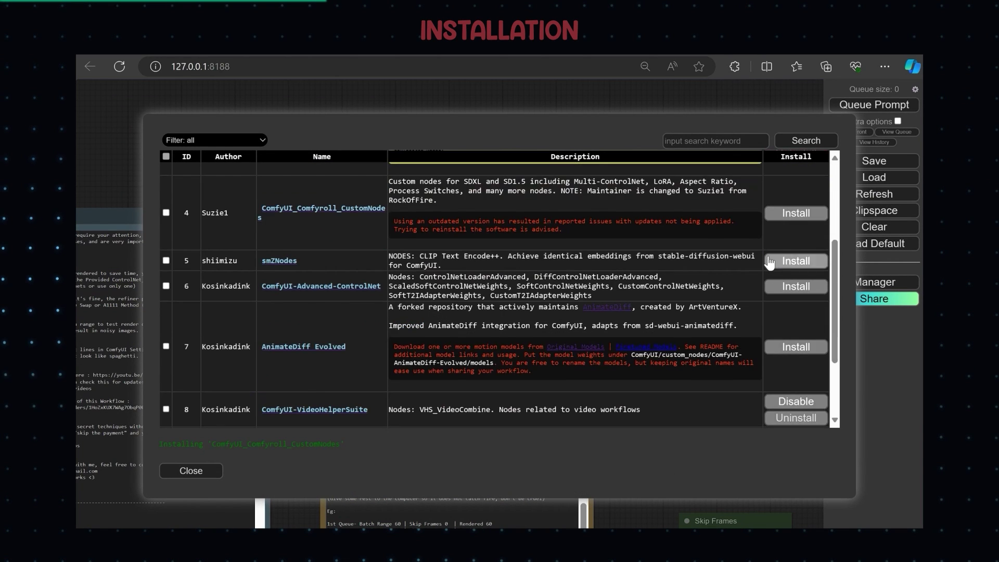
pyautogui.scroll(-4, 725, 289)
pyautogui.click(771, 262)
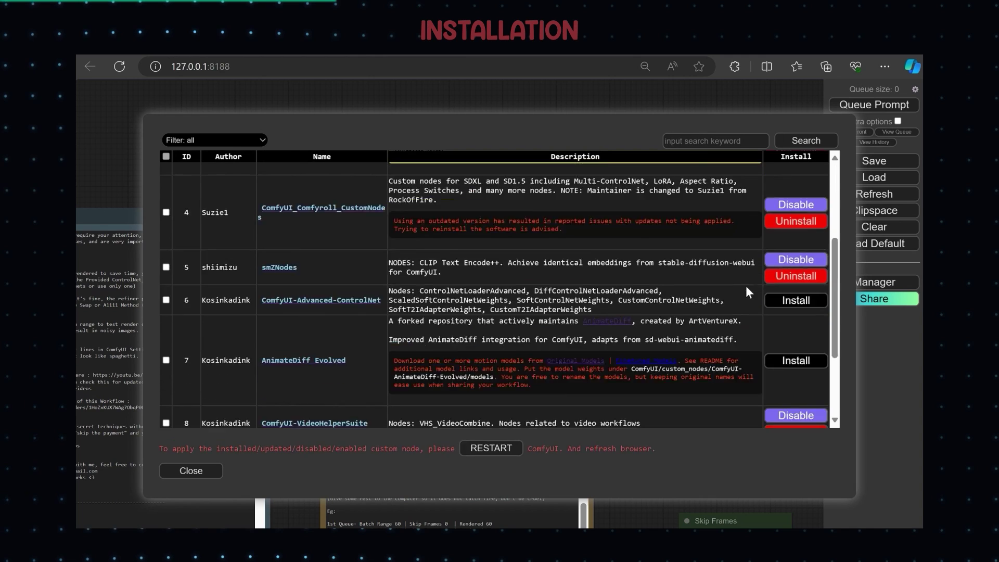
# - Install the missing ComfyUI-Advanced-ControlNet, AnimateDiff Evolved, Save Image with Generation Metadata and KJNodes for ComfyUI packs, then close the Manager
pyautogui.click(775, 289)
pyautogui.scroll(-1, 764, 254)
pyautogui.click(796, 364)
pyautogui.scroll(-3, 736, 282)
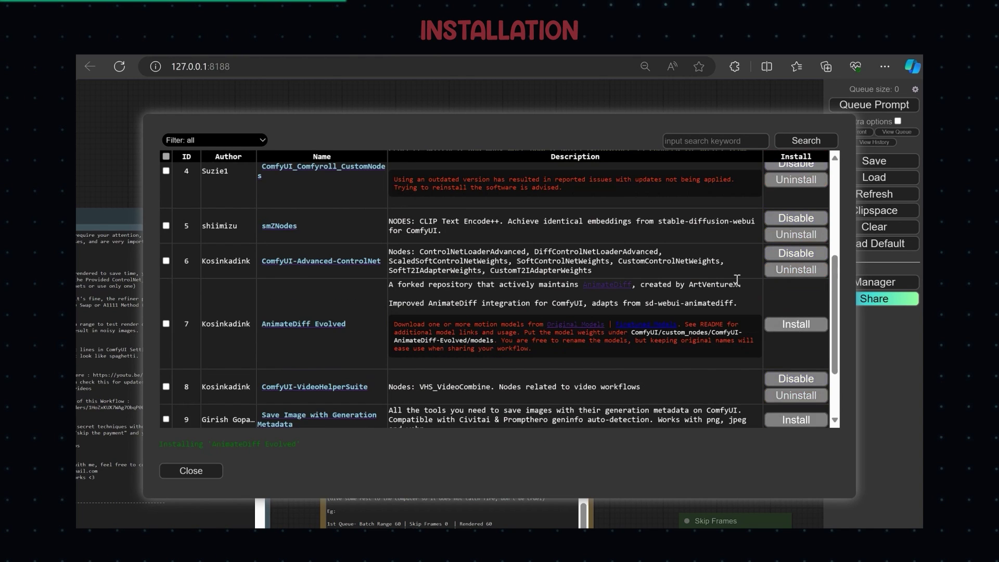
pyautogui.click(796, 339)
pyautogui.scroll(-1, 737, 322)
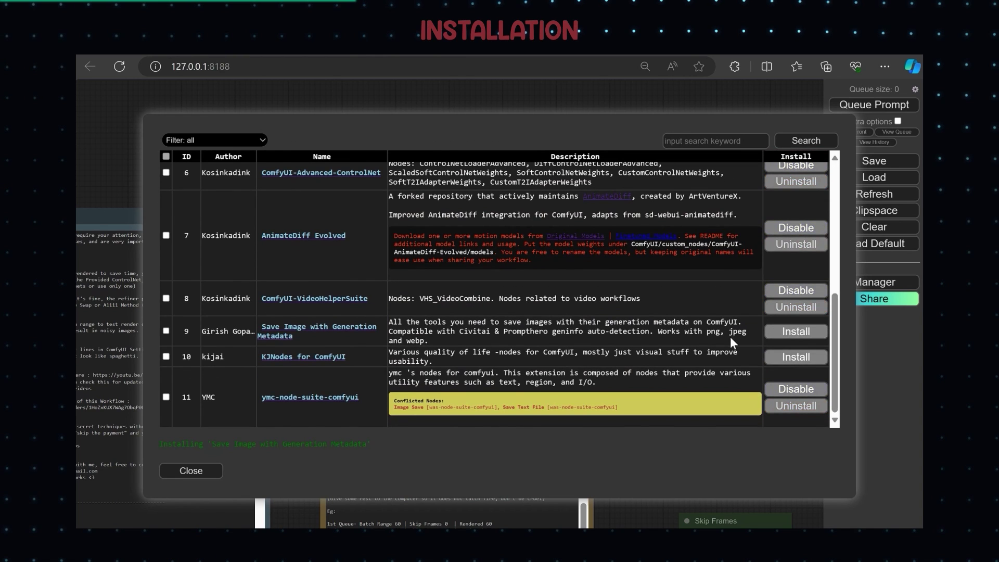
pyautogui.click(796, 357)
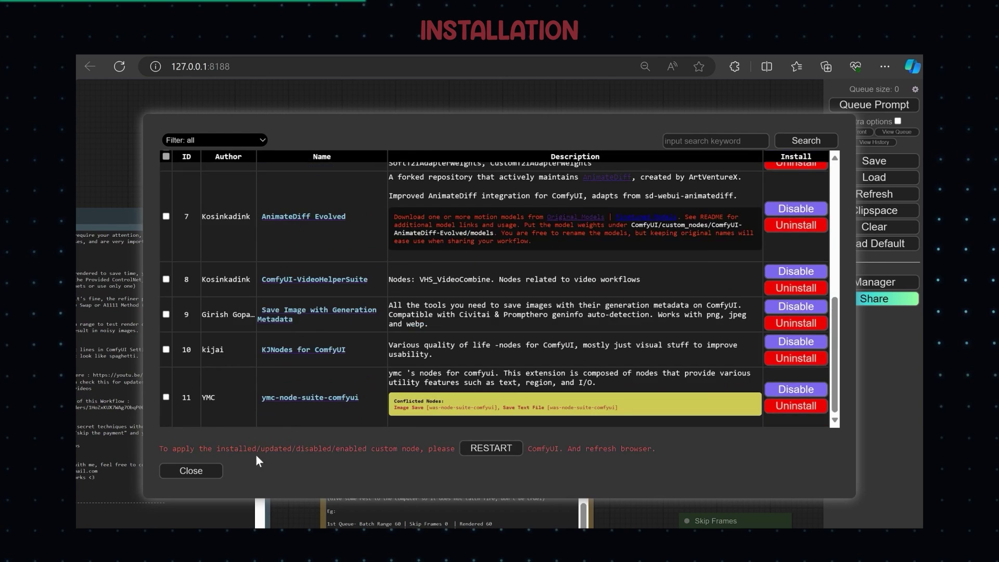
pyautogui.click(191, 470)
pyautogui.click(390, 417)
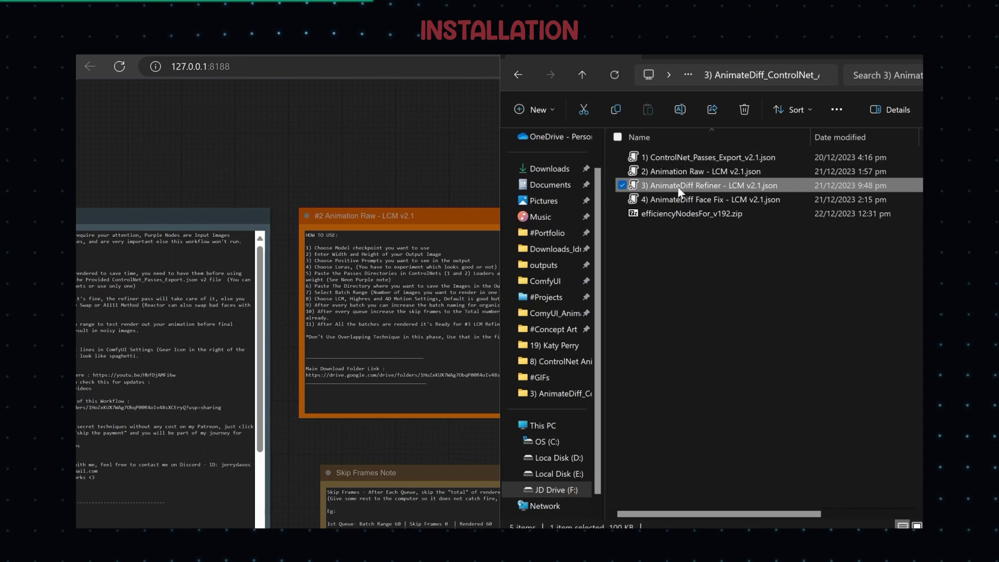
# - Load the "3) AnimateDiff Refiner - LCM v2.1.json" workflow and check its missing custom nodes list for packs still needing installation
pyautogui.moveTo(678, 186); pyautogui.dragTo(419, 178)
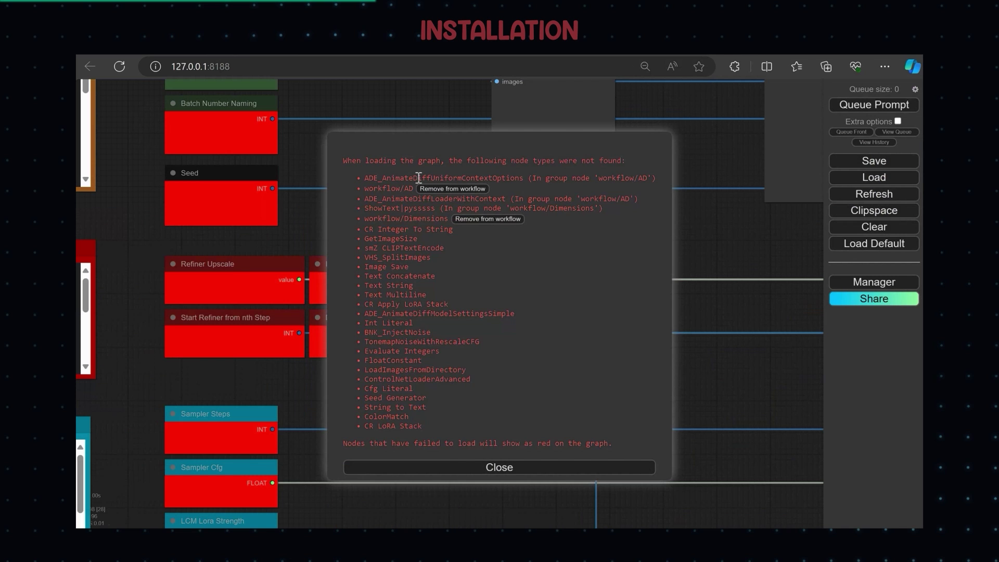
pyautogui.press('Escape')
pyautogui.click(874, 281)
pyautogui.click(492, 256)
pyautogui.scroll(-5, 638, 276)
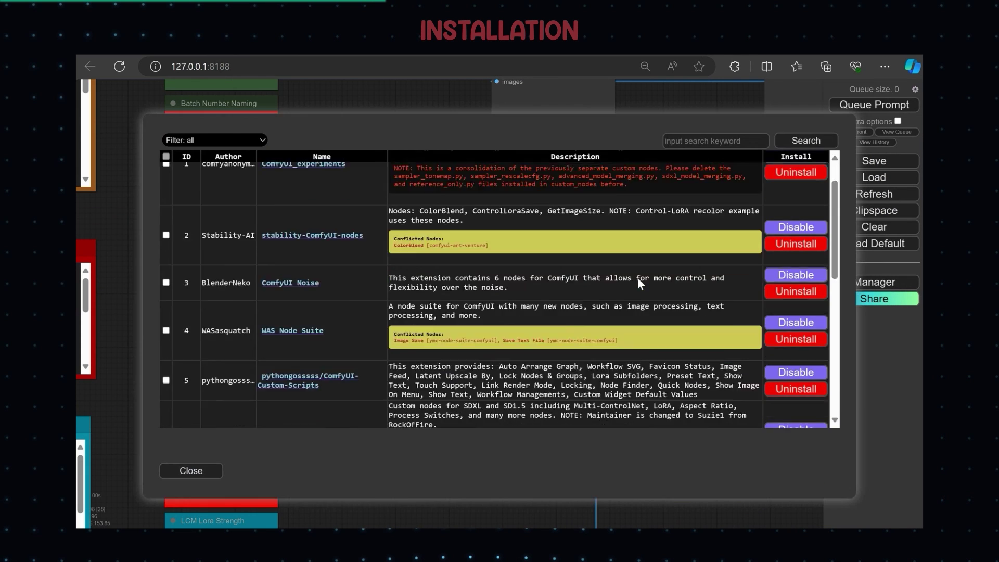
pyautogui.click(189, 471)
pyautogui.click(393, 415)
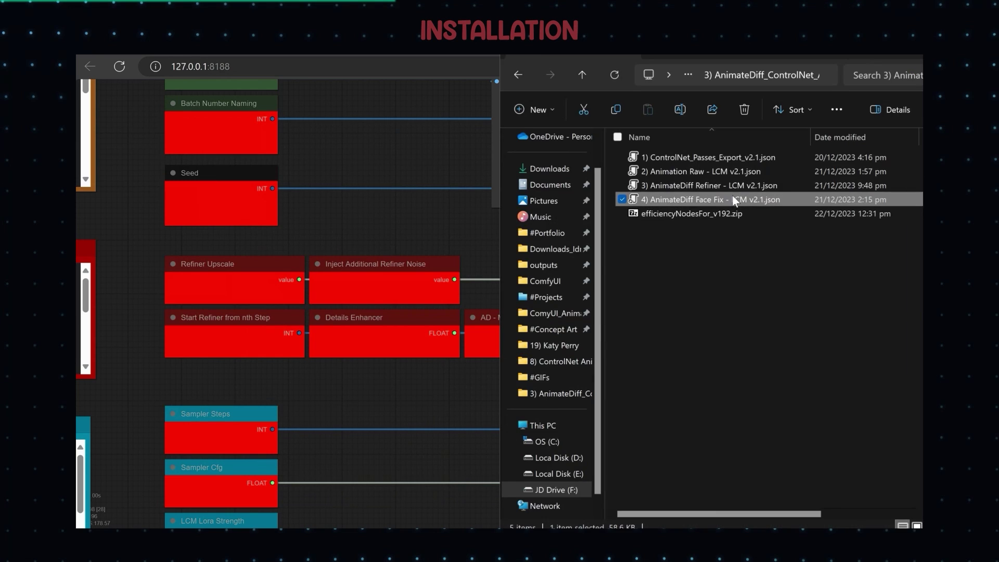
# - Load the "4) AnimateDiff Face Fix - LCM v2.1.json" workflow and install its missing ComfyUI Impact Pack
pyautogui.moveTo(736, 197); pyautogui.dragTo(424, 435)
pyautogui.click(481, 468)
pyautogui.click(845, 282)
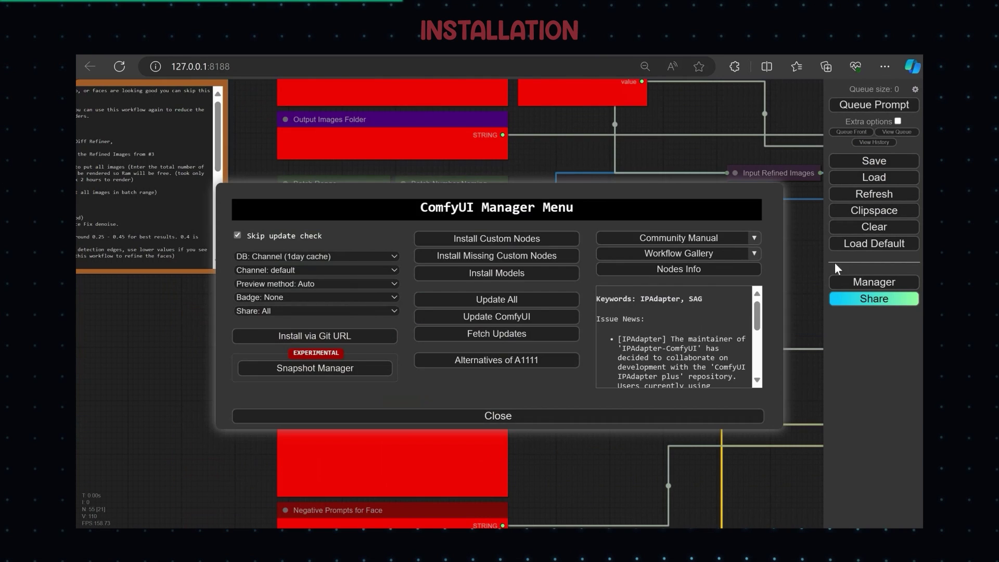
pyautogui.click(501, 260)
pyautogui.click(795, 209)
pyautogui.scroll(-5, 569, 260)
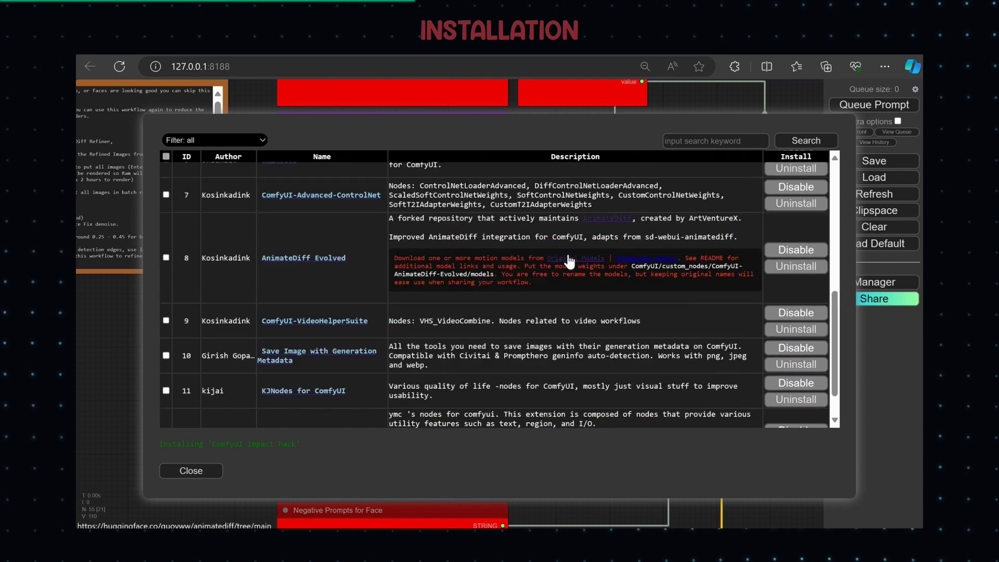
# - Close the missing custom nodes list, switch to Stability Matrix and restart the ComfyUI package
pyautogui.scroll(5, 570, 260)
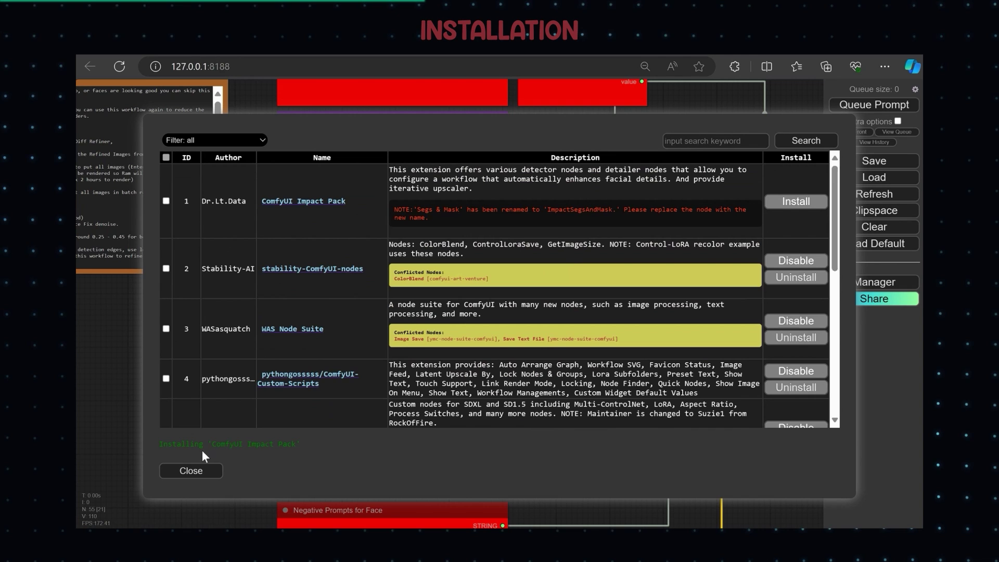
pyautogui.click(211, 472)
pyautogui.click(435, 419)
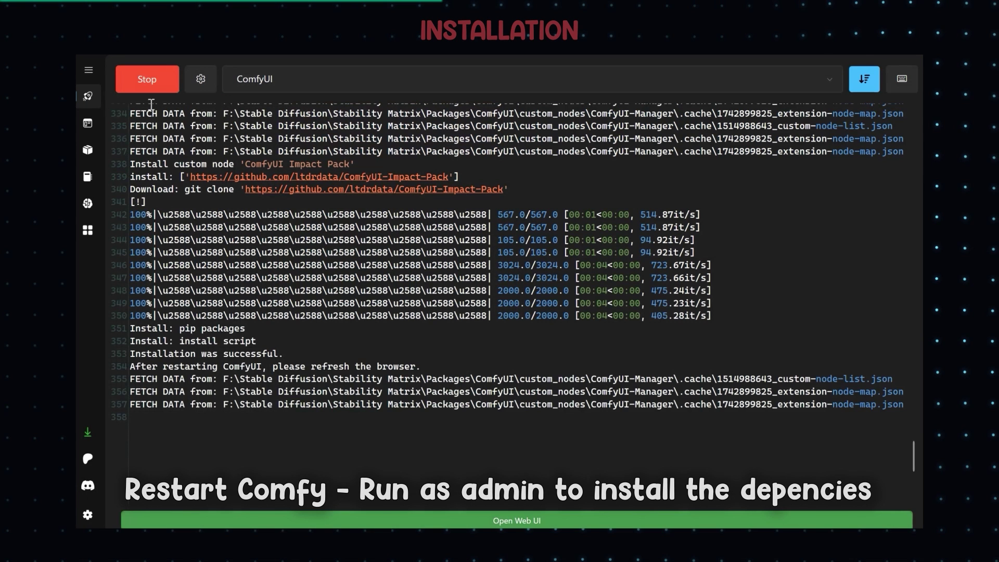
pyautogui.click(142, 83)
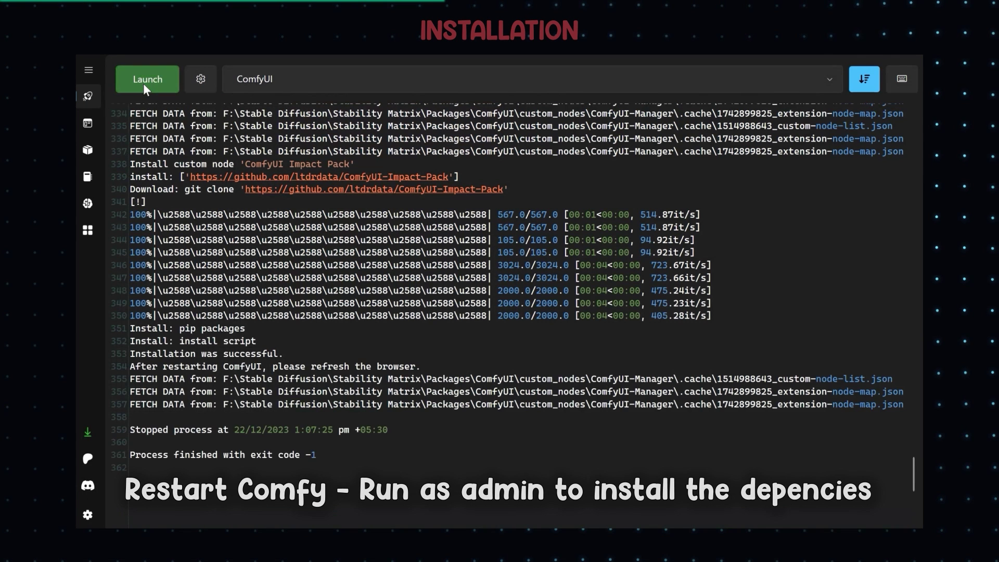
pyautogui.click(143, 84)
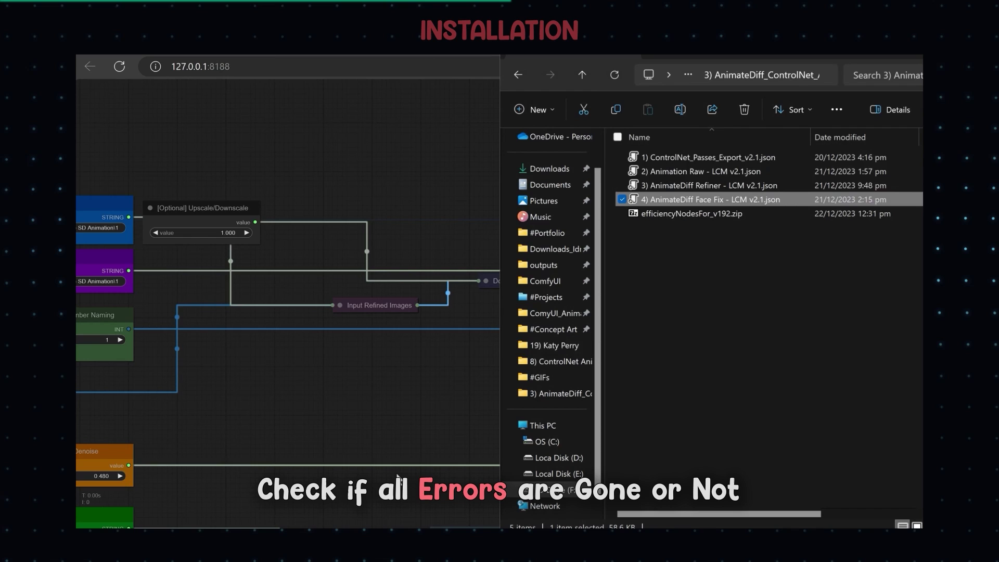
# - Load the ControlNet passes and AnimateDiff Refiner workflows to check for remaining missing nodes, and dismiss the missing-node message
pyautogui.click(669, 149)
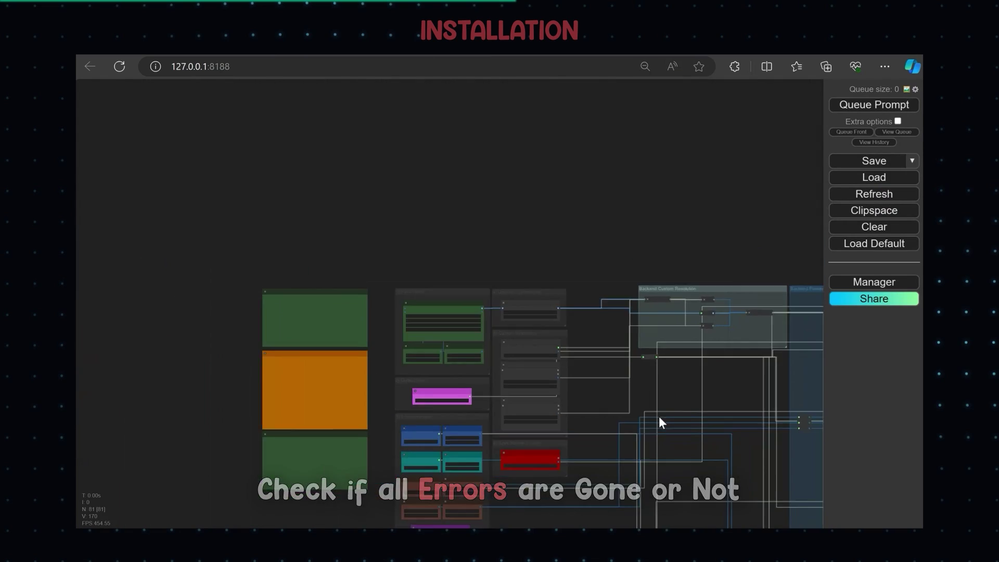
pyautogui.scroll(5, 323, 242)
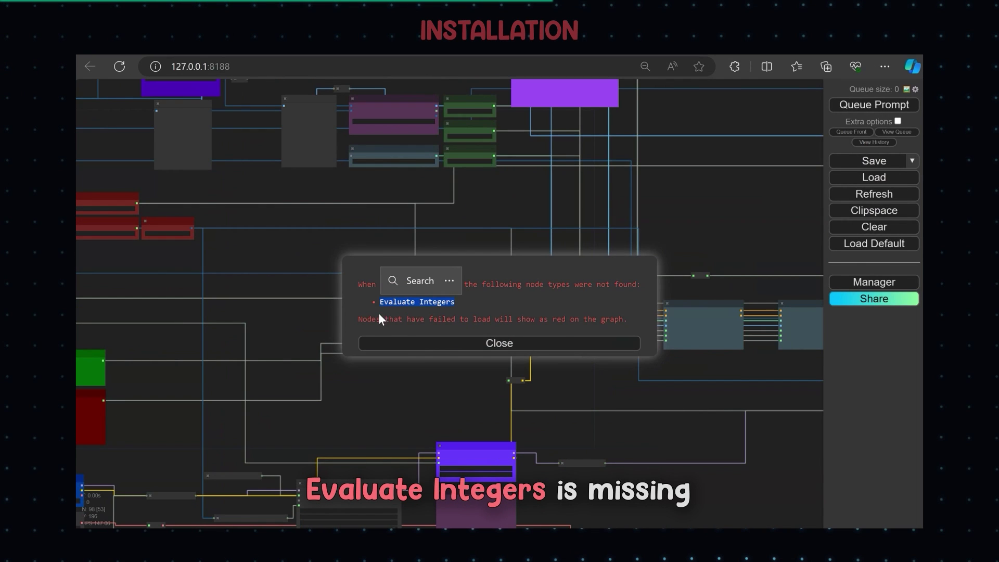
pyautogui.click(417, 344)
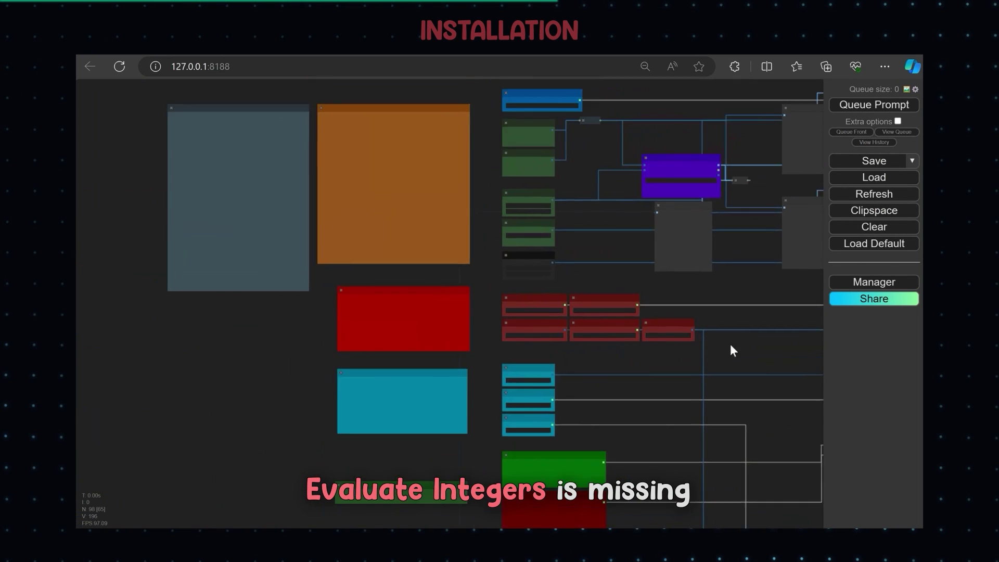
# - Expand the collapsed A+B node in the AnimateDiff Refiner workflow and examine its connections
pyautogui.scroll(5, 508, 252)
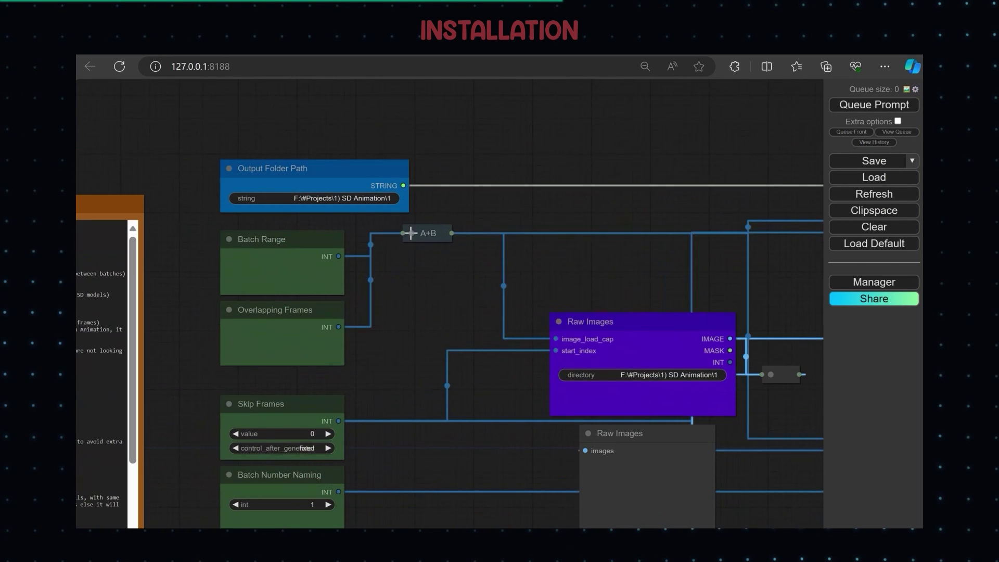
pyautogui.click(411, 233)
pyautogui.moveTo(434, 239)
pyautogui.mouseDown()
pyautogui.moveTo(475, 269)
pyautogui.moveTo(444, 225)
pyautogui.mouseUp()
pyautogui.click(616, 195)
pyautogui.moveTo(523, 214); pyautogui.dragTo(523, 225)
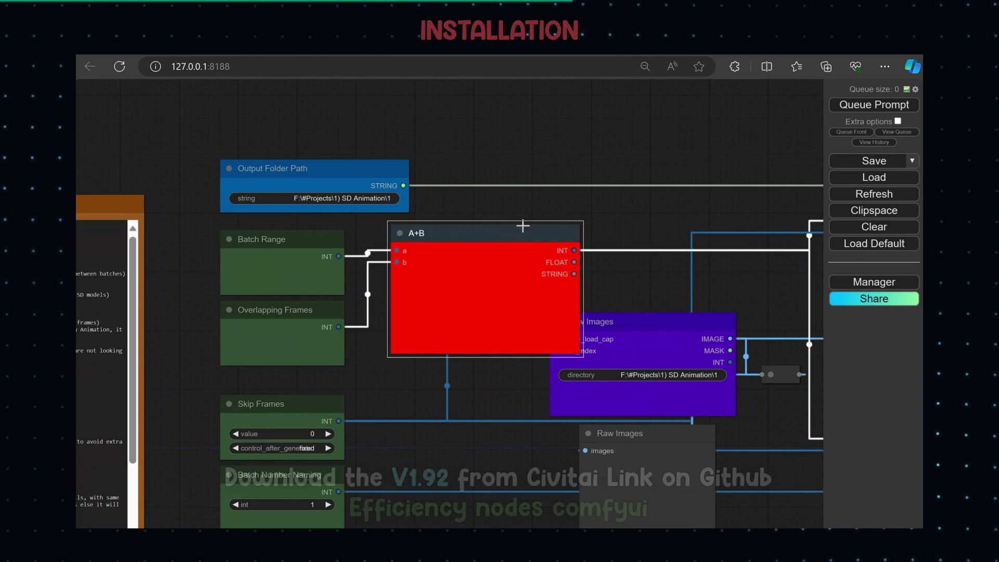
pyautogui.click(624, 295)
pyautogui.moveTo(625, 220); pyautogui.dragTo(457, 220)
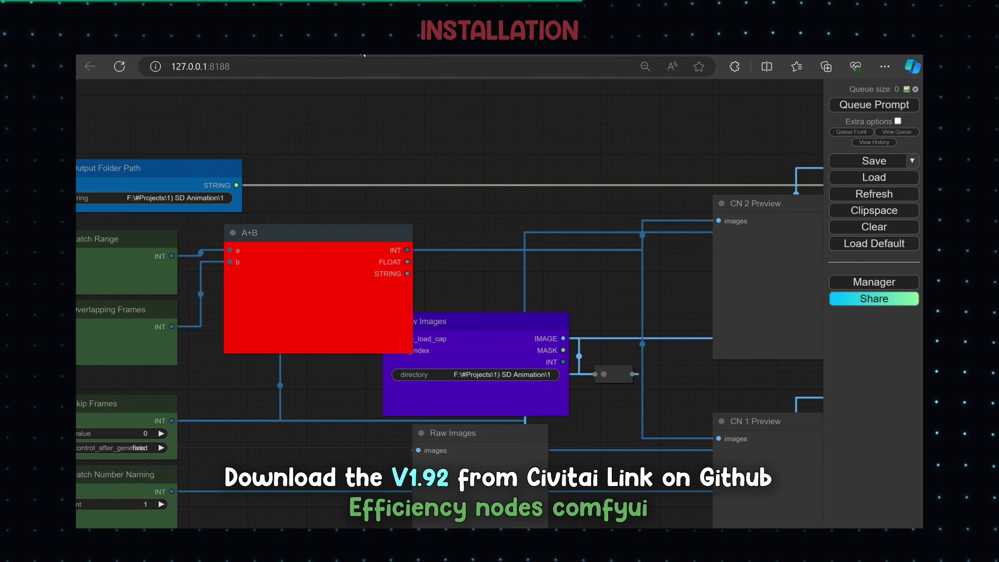
# - Search the web for "efficiency nodes comfyui", open its GitHub repository and follow the Civitai link for the node pack
pyautogui.hotkey('ctrl', 't')
pyautogui.write('effi')
pyautogui.press('Return')
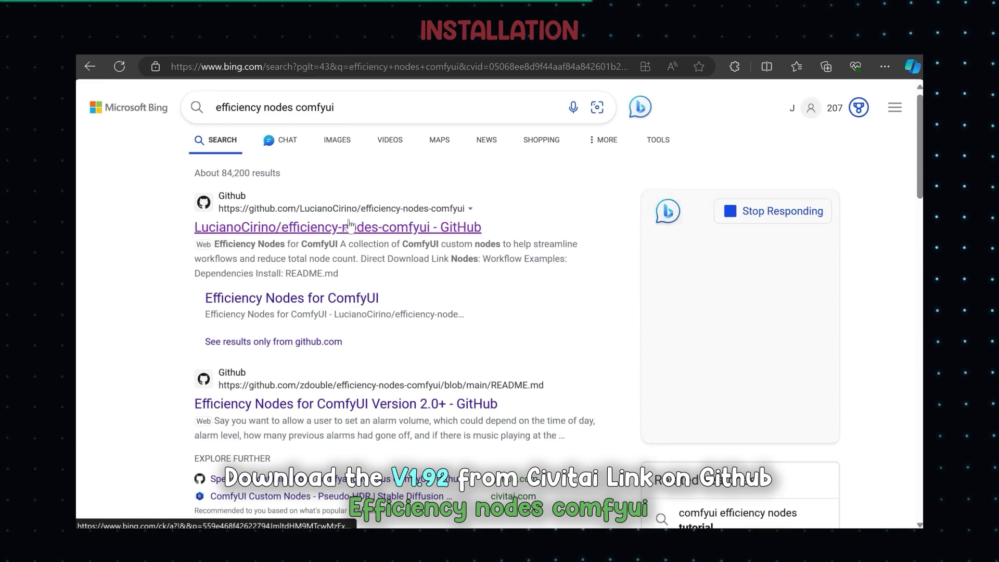
pyautogui.click(350, 225)
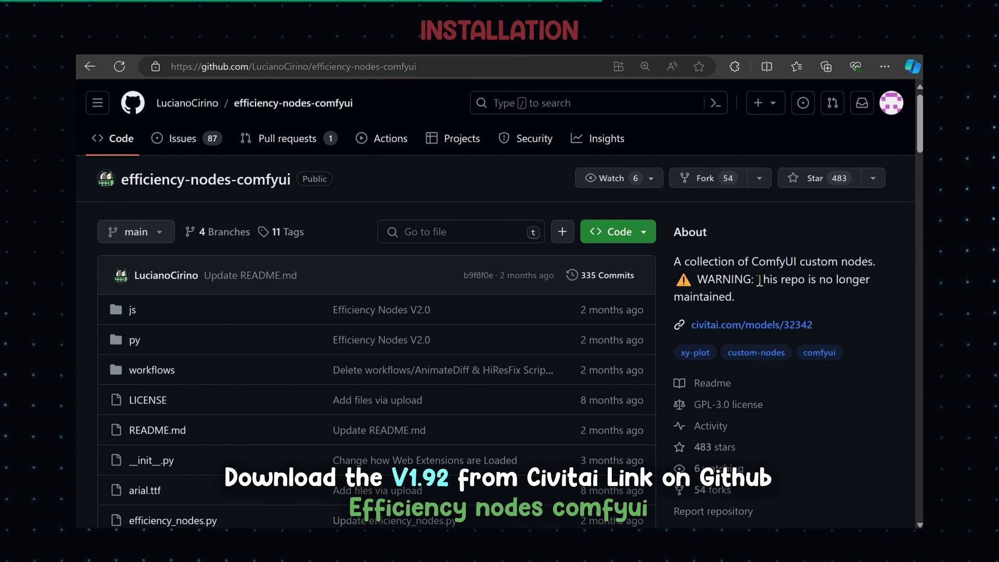
pyautogui.click(714, 327)
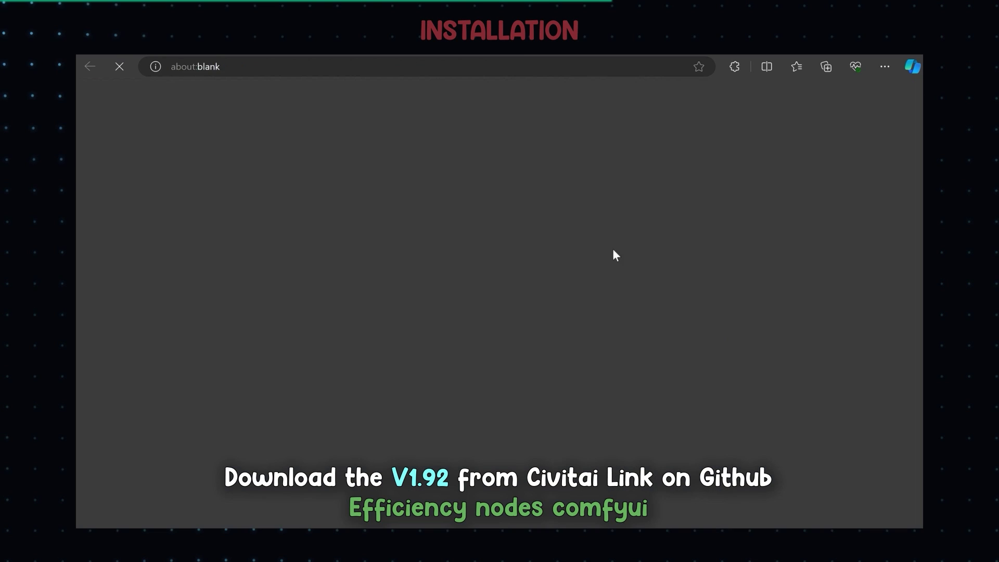
pyautogui.click(101, 207)
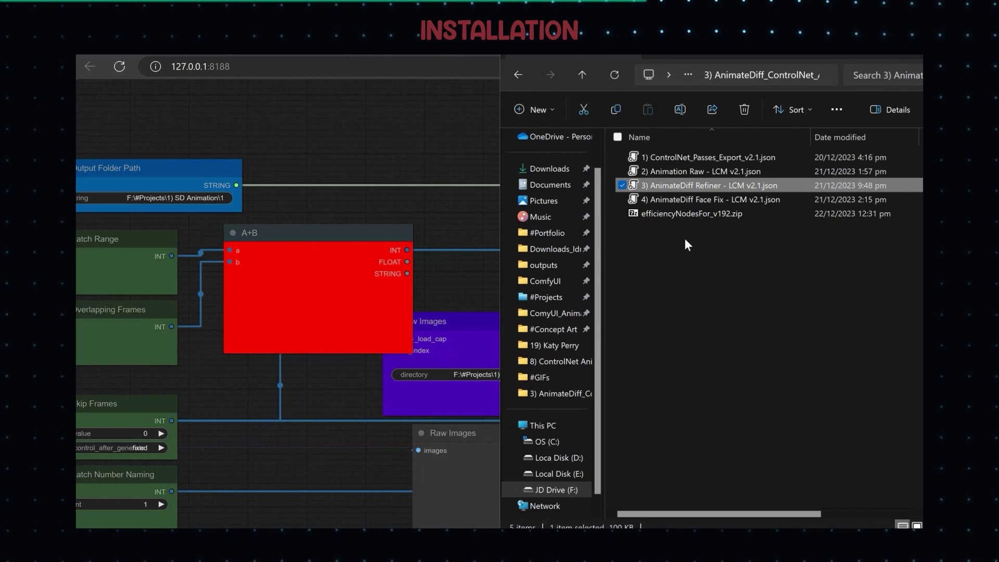
# - Open efficiencyNodesFor_v192.zip and extract its efficiency-nodes-comfyui folder into ComfyUI's custom_nodes folder
pyautogui.doubleClick(684, 216)
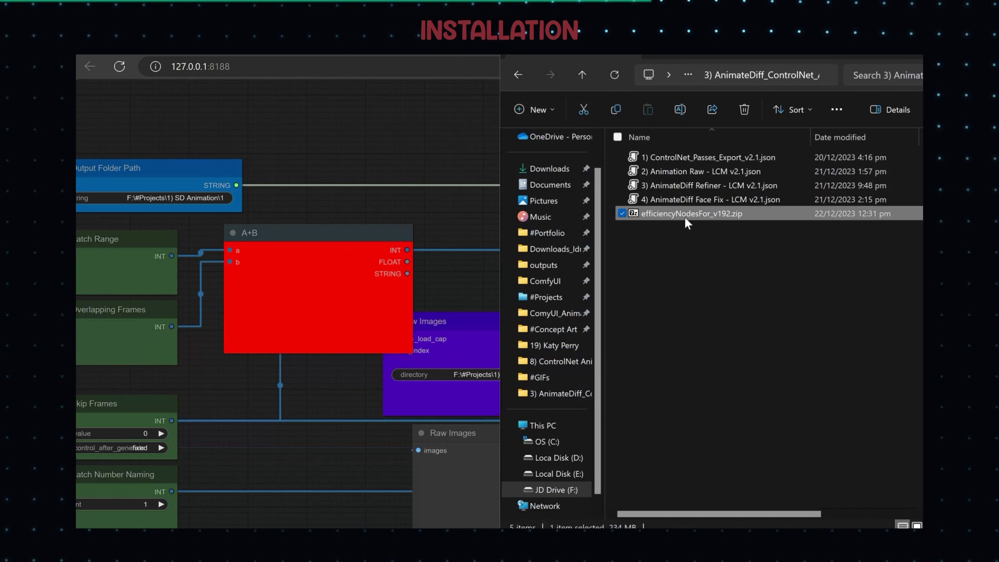
pyautogui.moveTo(483, 156); pyautogui.dragTo(299, 188)
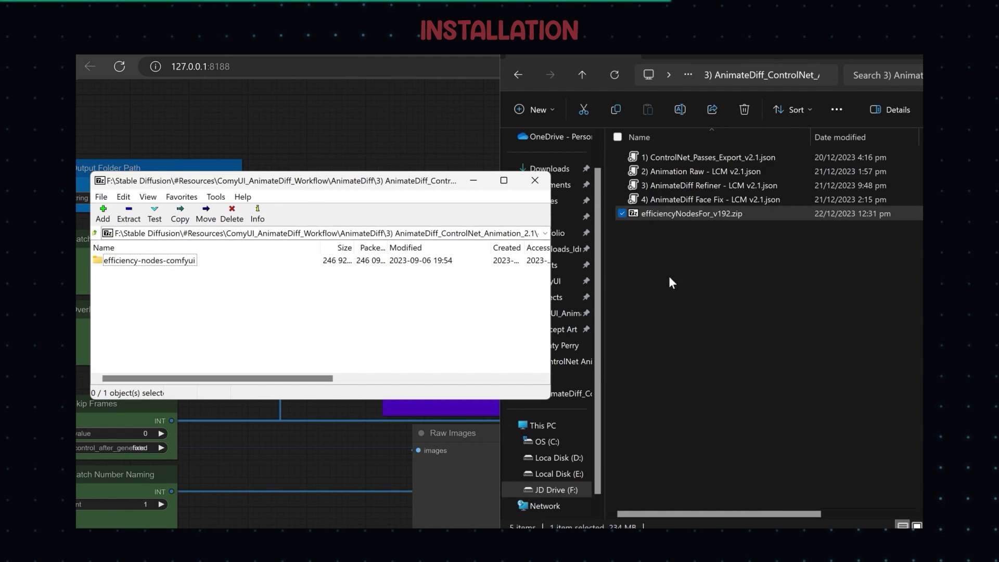
pyautogui.click(681, 276)
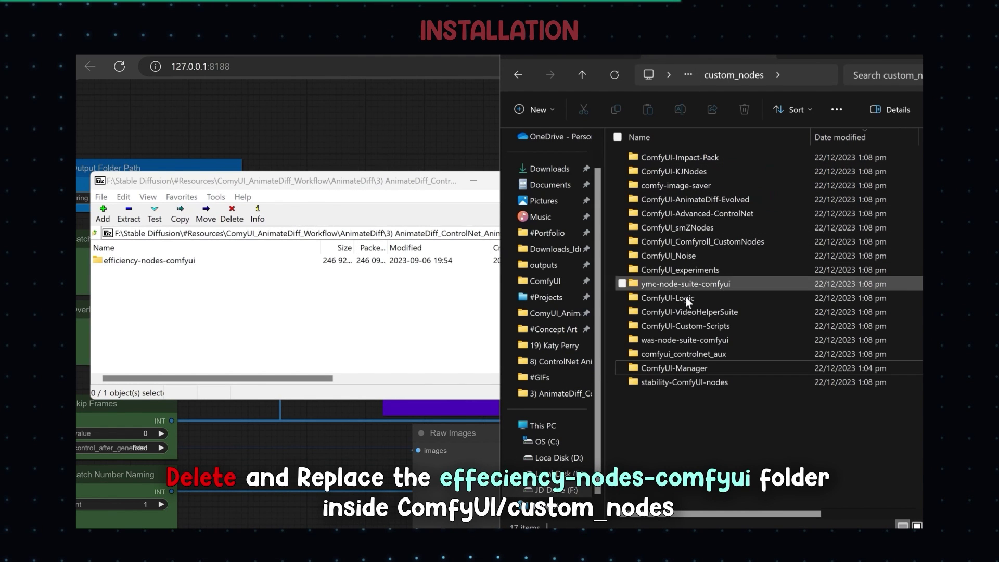
pyautogui.click(156, 261)
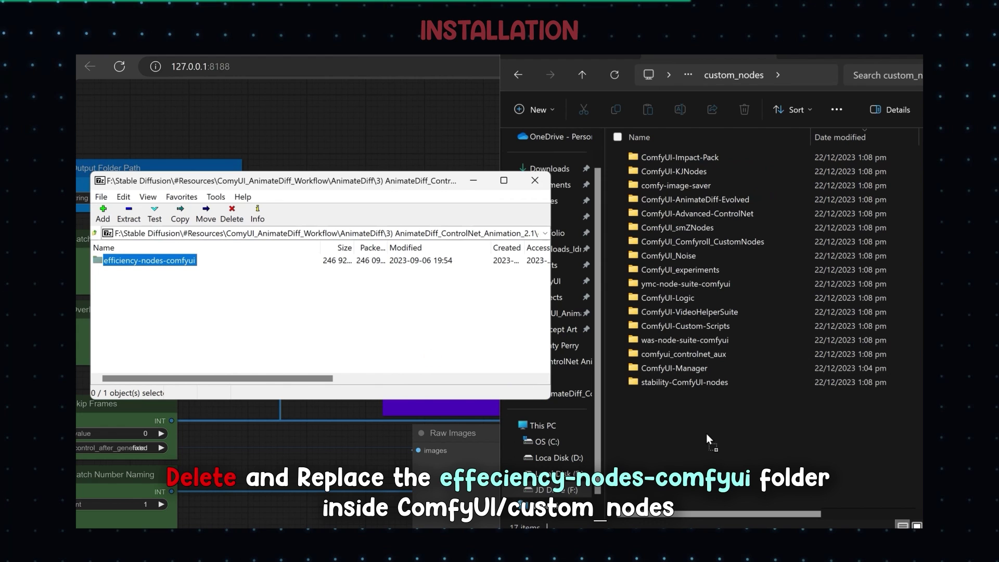
pyautogui.moveTo(707, 434); pyautogui.dragTo(708, 434)
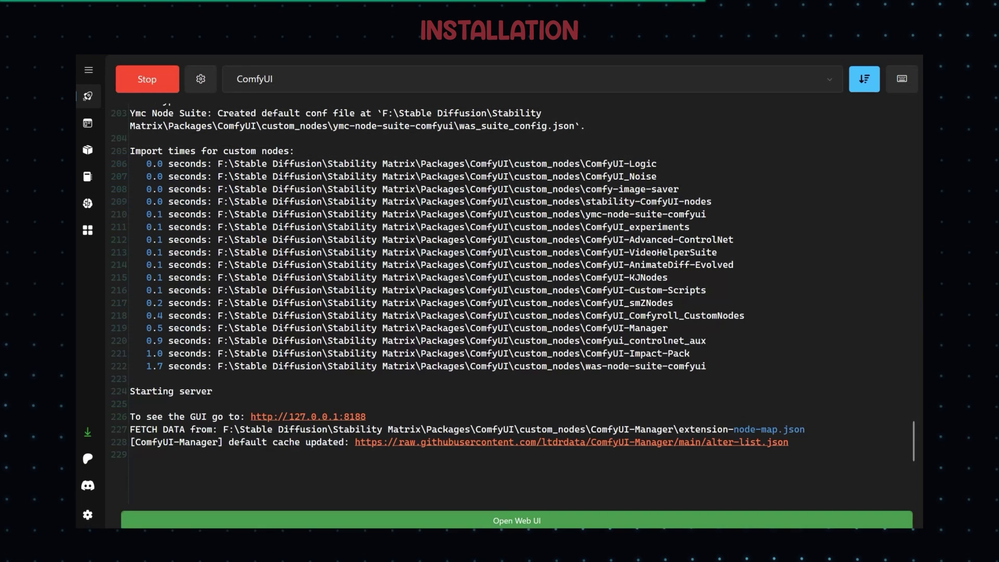
# - Restart ComfyUI in Stability Matrix and check the custom node import times in the console log
pyautogui.click(130, 77)
pyautogui.click(130, 76)
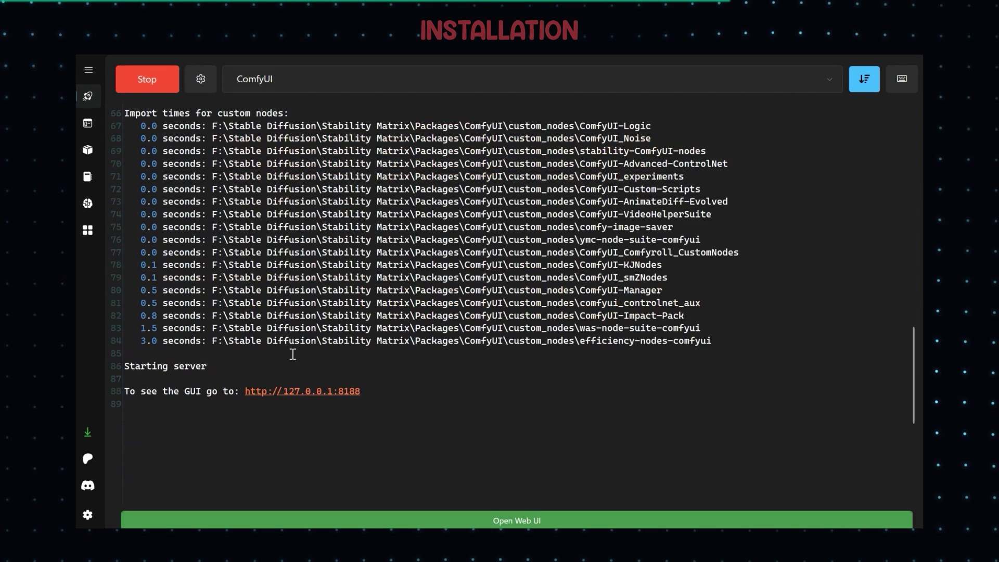
pyautogui.scroll(5, 295, 357)
pyautogui.scroll(-2, 295, 357)
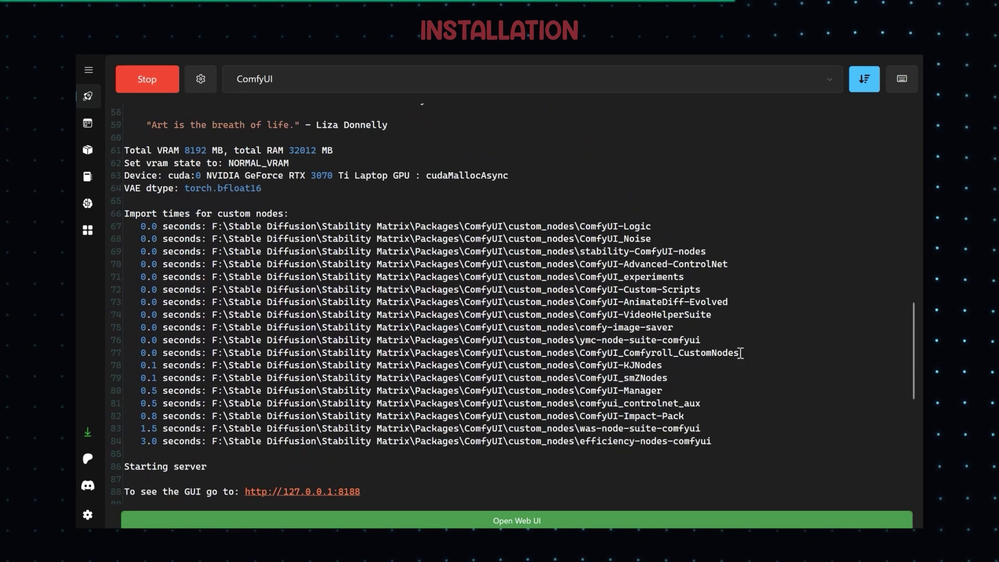
# - Open the ComfyUI web interface, reload the page and load the AnimateDiff Refiner workflow from the workflow folder again
pyautogui.click(479, 521)
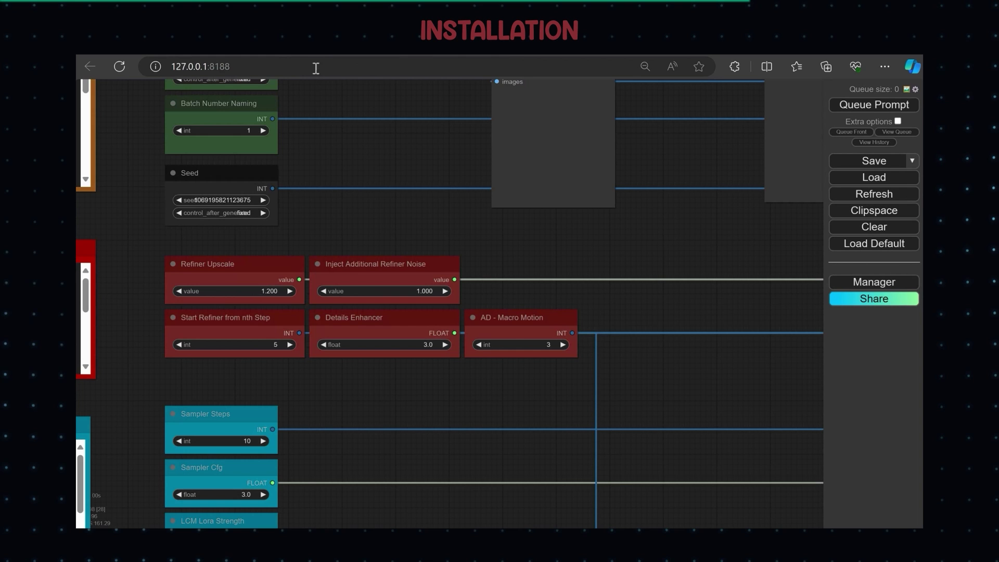
pyautogui.click(119, 67)
pyautogui.scroll(-4, 380, 159)
pyautogui.moveTo(379, 160); pyautogui.dragTo(354, 396)
pyautogui.hotkey('alt', 'Tab')
pyautogui.click(624, 58)
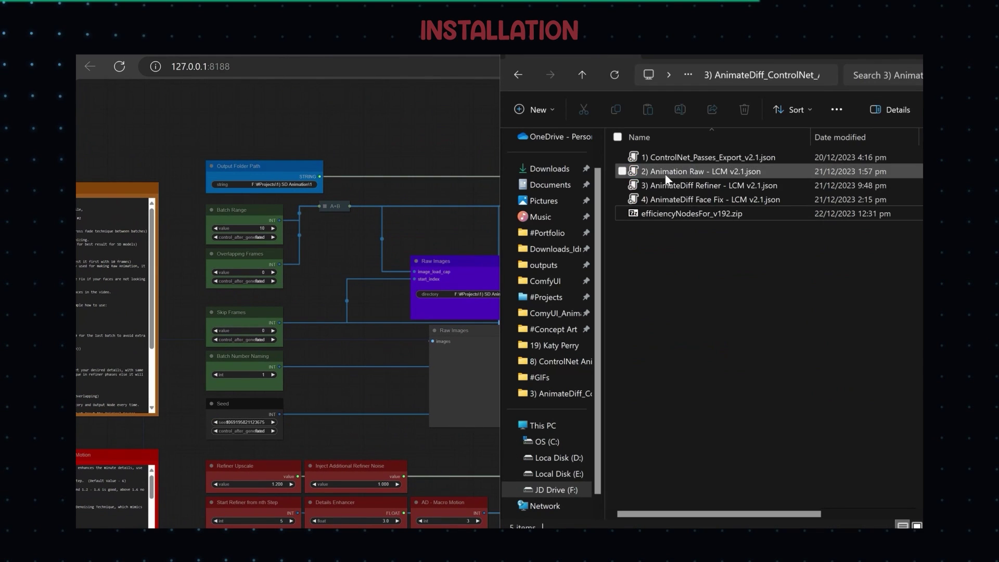
pyautogui.moveTo(665, 174); pyautogui.dragTo(369, 218)
# - Inspect the A+B node and its links in the Refiner workflow for missing-node errors
pyautogui.click(317, 205)
pyautogui.click(495, 196)
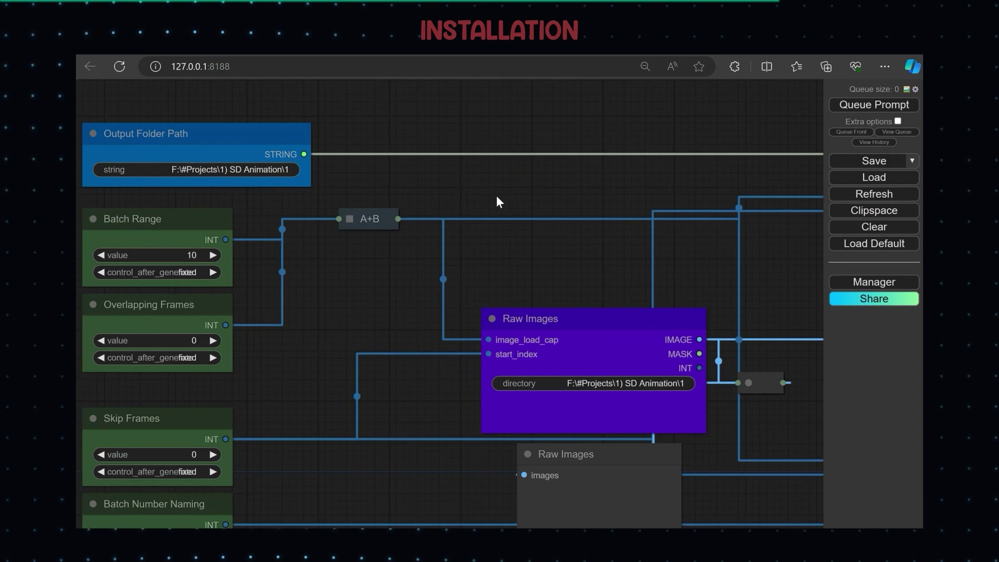
pyautogui.scroll(-4, 495, 195)
pyautogui.moveTo(536, 200); pyautogui.dragTo(366, 186)
pyautogui.scroll(-2, 366, 186)
pyautogui.moveTo(262, 191); pyautogui.dragTo(264, 185)
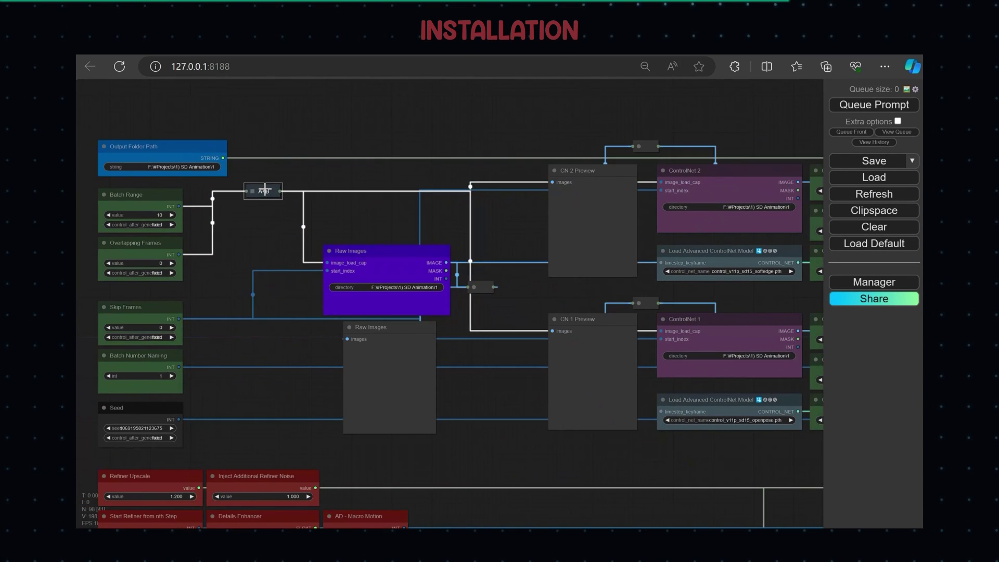
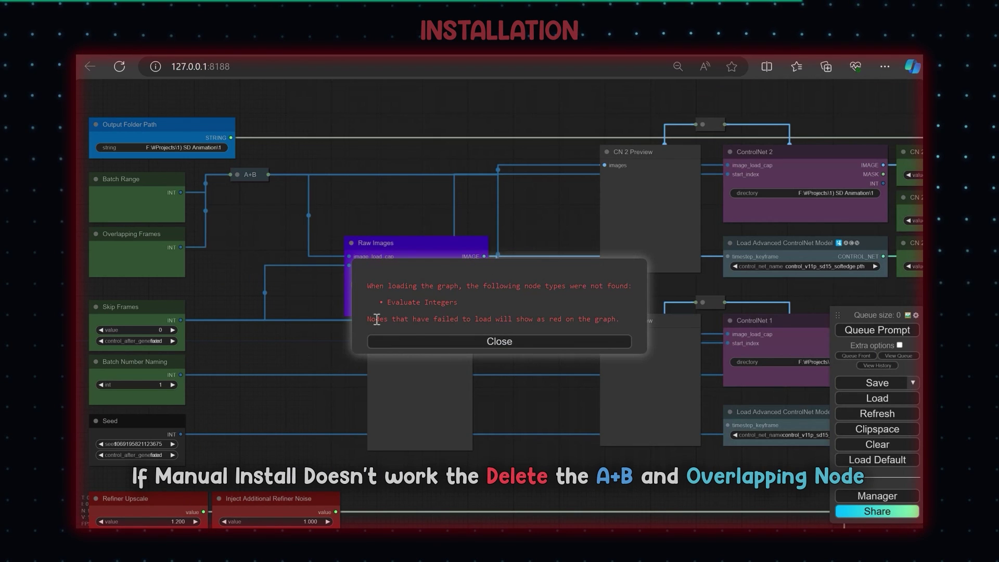
# - Dismiss the missing-node message, expand the A+B node, and delete the Overlapping Frames and A+B nodes
pyautogui.click(443, 343)
pyautogui.click(238, 175)
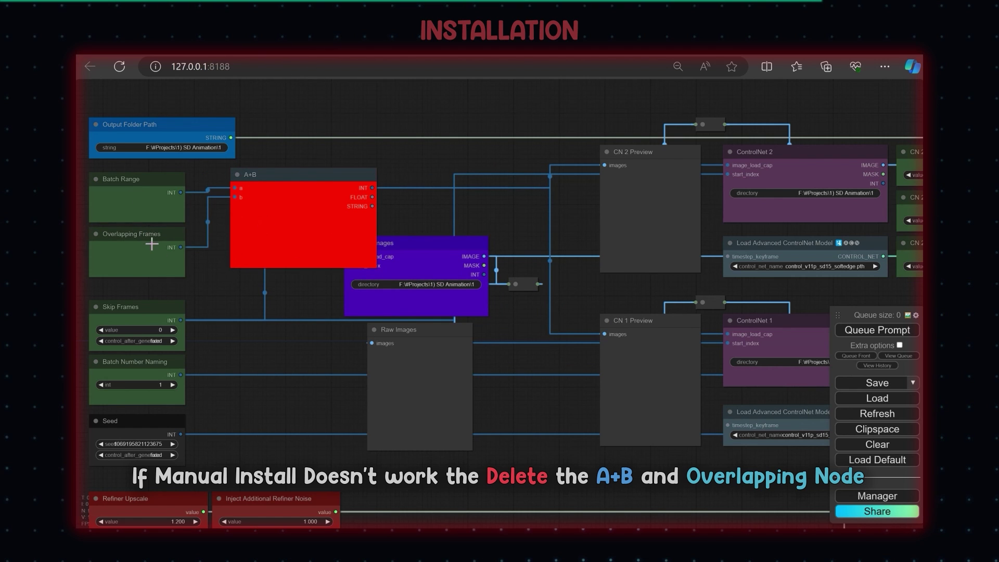
pyautogui.press('Delete')
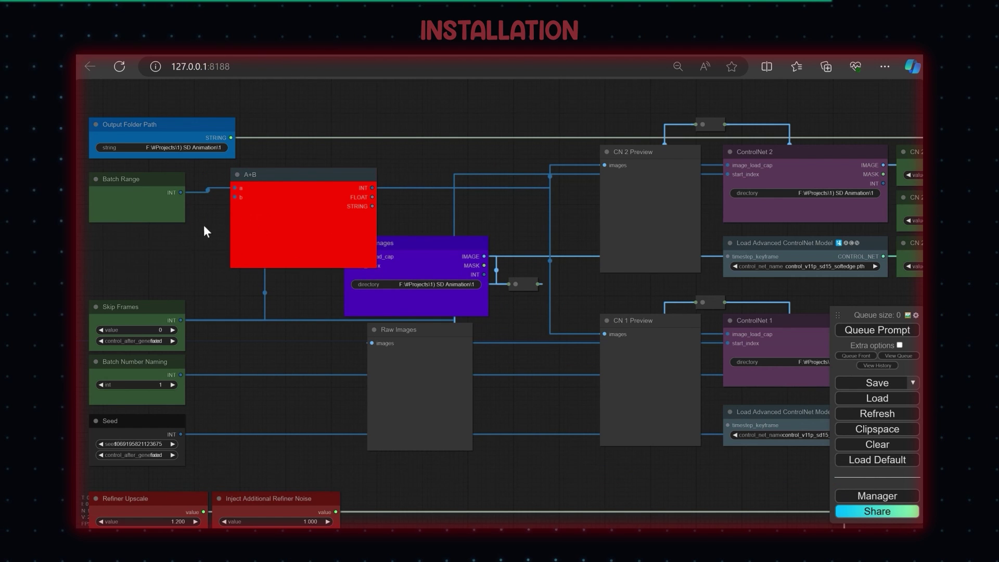
pyautogui.rightClick(271, 173)
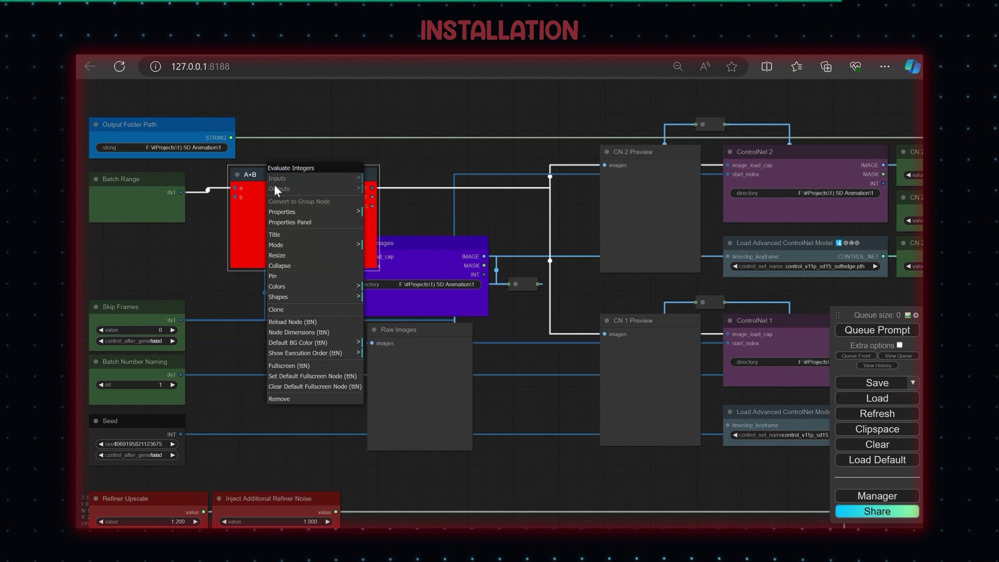
pyautogui.click(281, 399)
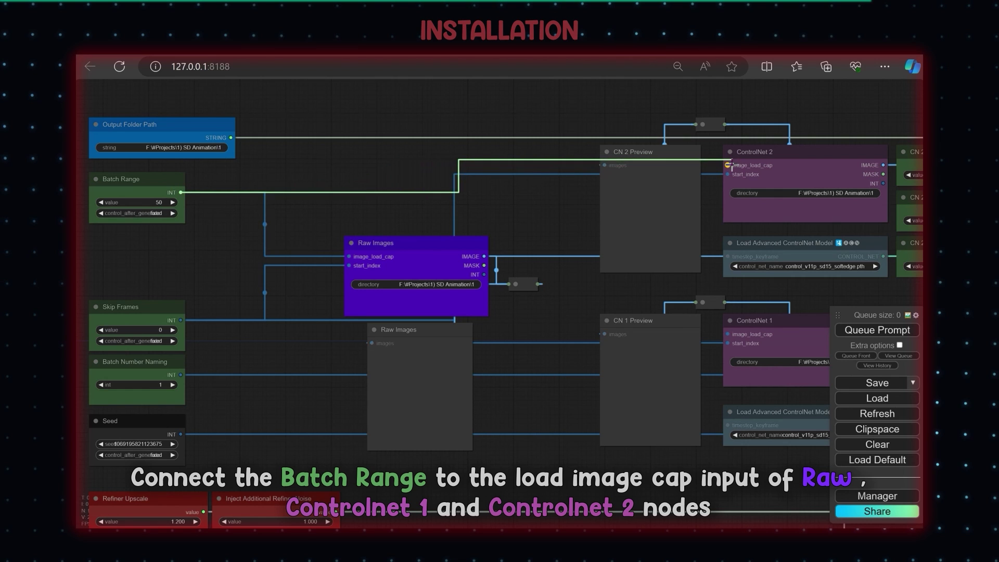
# - Connect the Batch Range output to the image_load_cap inputs of the Raw Images, ControlNet 2 and ControlNet 1 nodes
pyautogui.moveTo(529, 248); pyautogui.dragTo(727, 334)
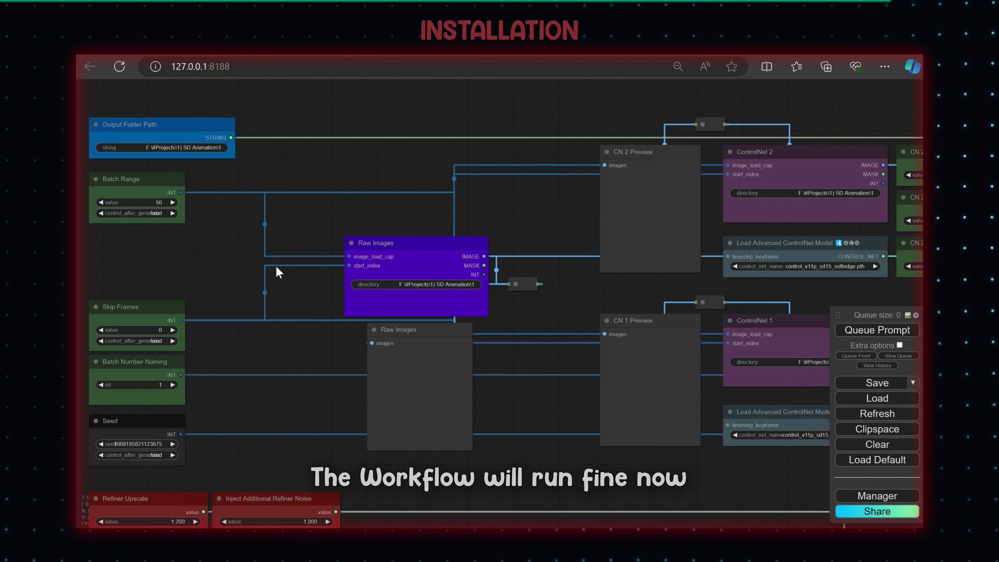
pyautogui.click(793, 161)
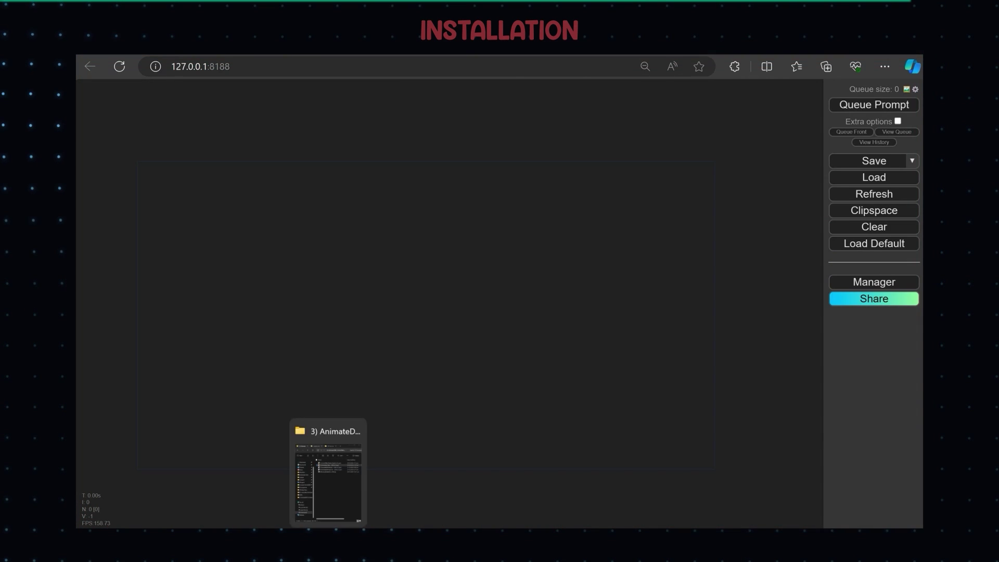
# - Load the "2) Animation Raw - LCM v2.1.json" workflow from the workflow folder
pyautogui.click(334, 445)
pyautogui.moveTo(747, 174); pyautogui.dragTo(370, 379)
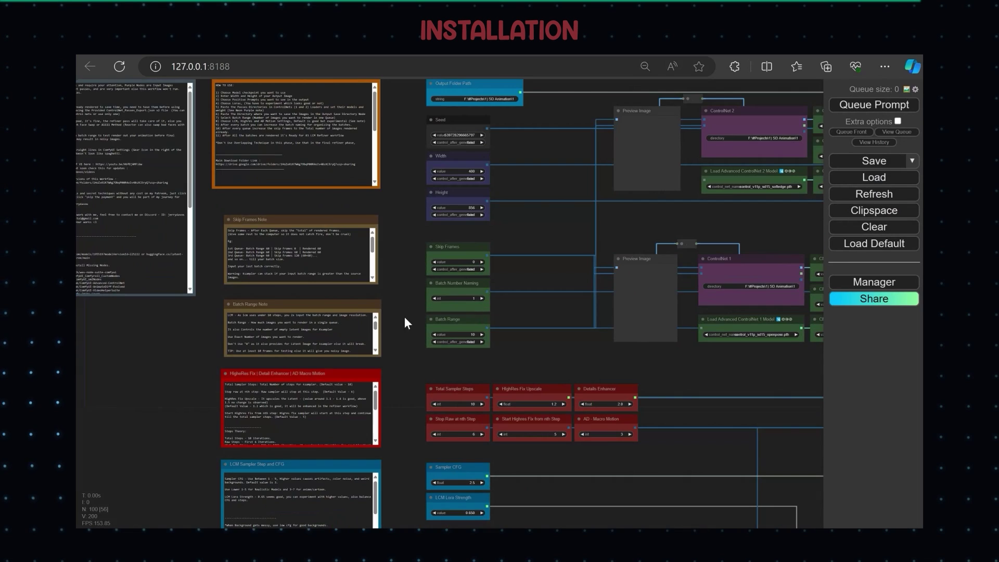
# - Choose the ControlNet models in the two Load Advanced ControlNet Model nodes for ControlNet 2 and ControlNet 1
pyautogui.moveTo(406, 471); pyautogui.dragTo(439, 244)
pyautogui.moveTo(557, 95); pyautogui.dragTo(540, 323)
pyautogui.moveTo(728, 112); pyautogui.dragTo(448, 289)
pyautogui.scroll(4, 471, 177)
pyautogui.click(472, 250)
pyautogui.click(538, 320)
pyautogui.click(459, 466)
pyautogui.click(526, 287)
# - Choose the imp_v10 checkpoint as the model in the Load Checkpoint node
pyautogui.scroll(-5, 501, 286)
pyautogui.moveTo(501, 286); pyautogui.dragTo(279, 226)
pyautogui.moveTo(260, 454); pyautogui.dragTo(501, 217)
pyautogui.moveTo(284, 405); pyautogui.dragTo(481, 224)
pyautogui.scroll(6, 481, 224)
pyautogui.click(383, 253)
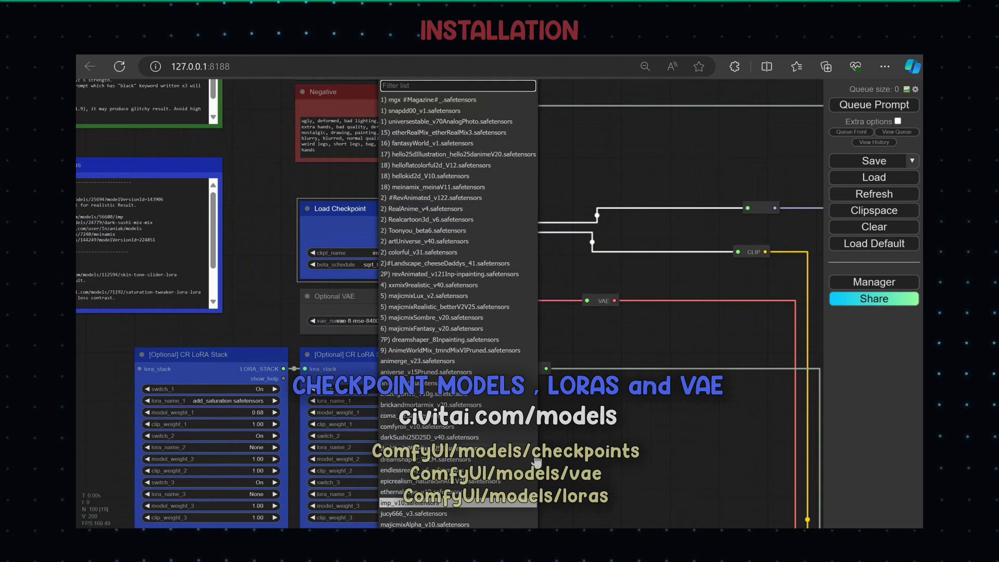
pyautogui.click(421, 504)
# - Choose the pytorch_lora_weights.safetensors LoRA in the Load LCM LoRA node, filtering the list by "lcm"
pyautogui.moveTo(637, 291); pyautogui.dragTo(361, 241)
pyautogui.scroll(-4, 361, 241)
pyautogui.moveTo(507, 271); pyautogui.dragTo(289, 224)
pyautogui.moveTo(702, 266); pyautogui.dragTo(246, 222)
pyautogui.click(541, 301)
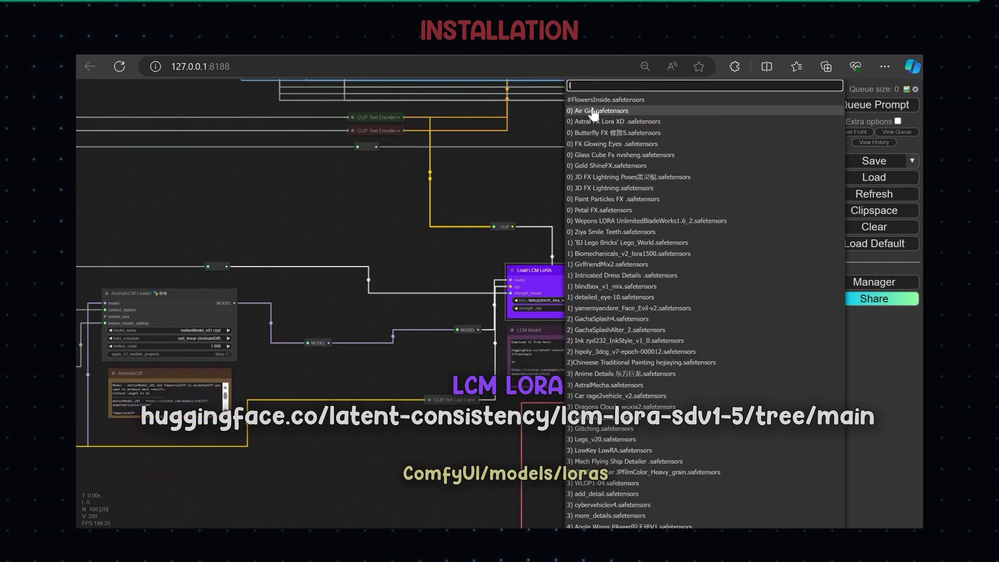
pyautogui.write('lcm')
# - Open the list of motion models for the AnimateDiff Loader node
pyautogui.moveTo(368, 282); pyautogui.dragTo(576, 262)
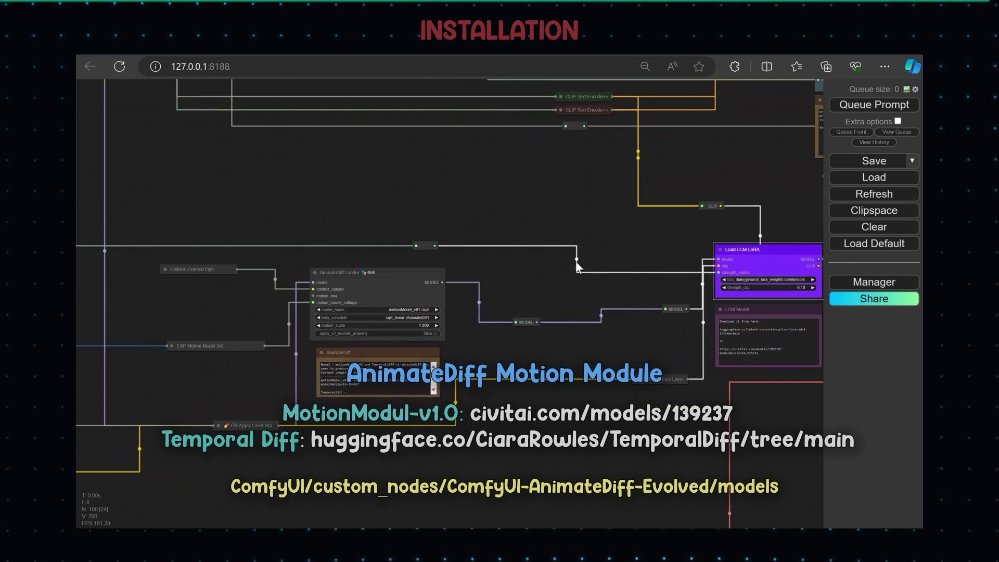
pyautogui.scroll(3, 305, 261)
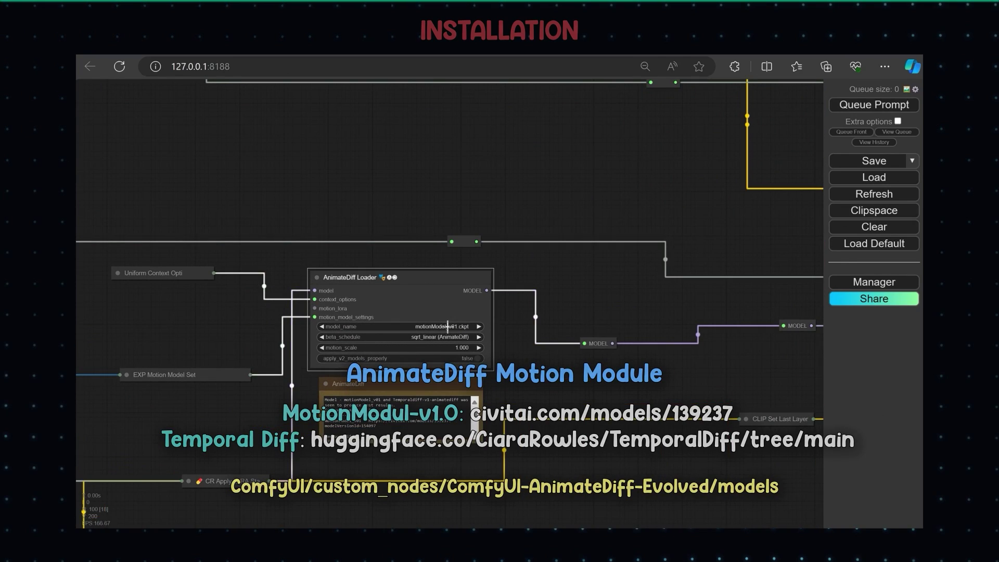
pyautogui.scroll(5, 447, 326)
pyautogui.click(536, 304)
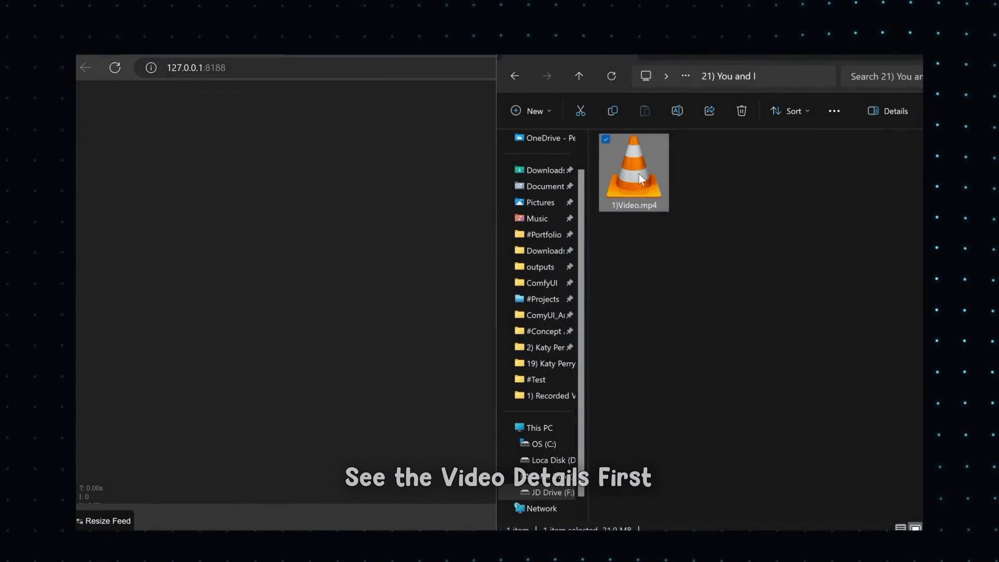
# - Check the length, frame width, frame height and frame rate of 1)Video.mp4 in its file details
pyautogui.hotkey('alt', 'Return')
pyautogui.click(766, 216)
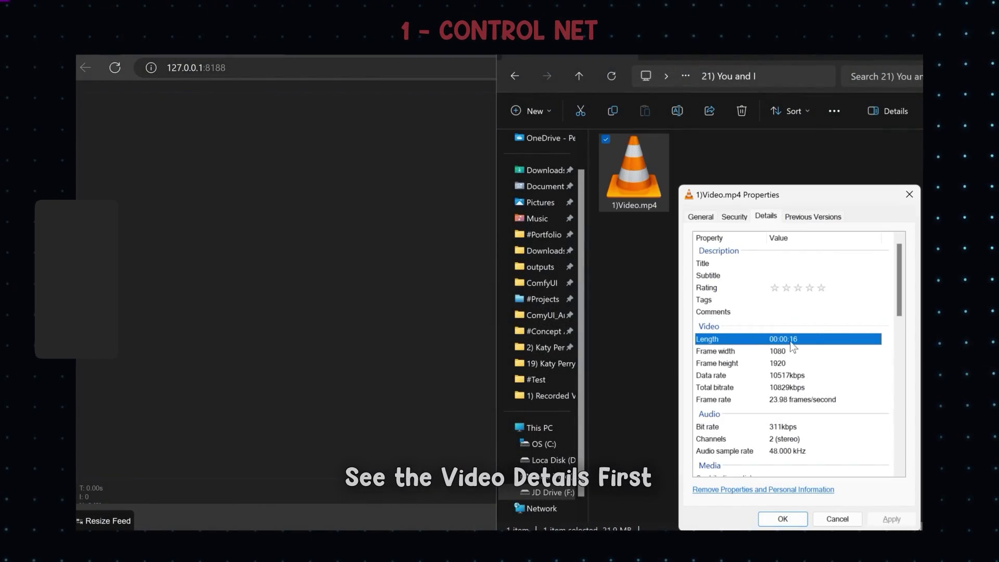
pyautogui.click(795, 352)
pyautogui.click(793, 364)
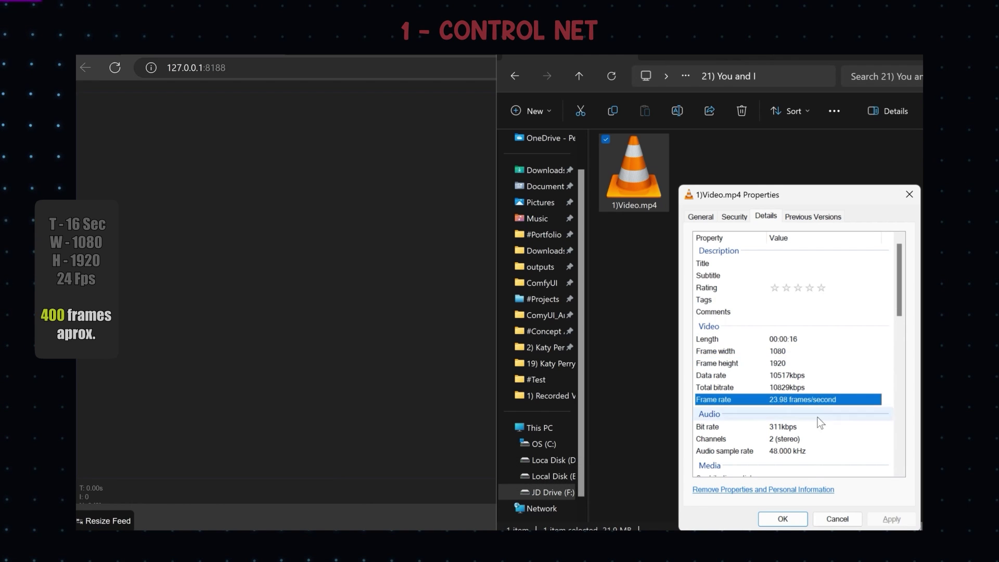
pyautogui.click(786, 518)
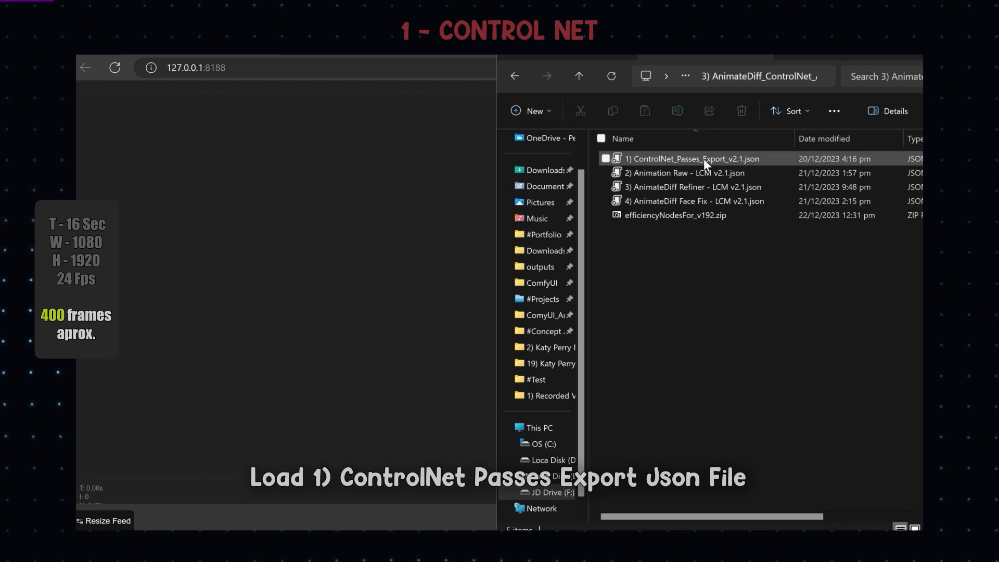
# - Load the "1) ControlNet_Passes_Export_v2.1.json" workflow from the workflow folder
pyautogui.moveTo(703, 159); pyautogui.dragTo(359, 213)
pyautogui.scroll(3, 466, 199)
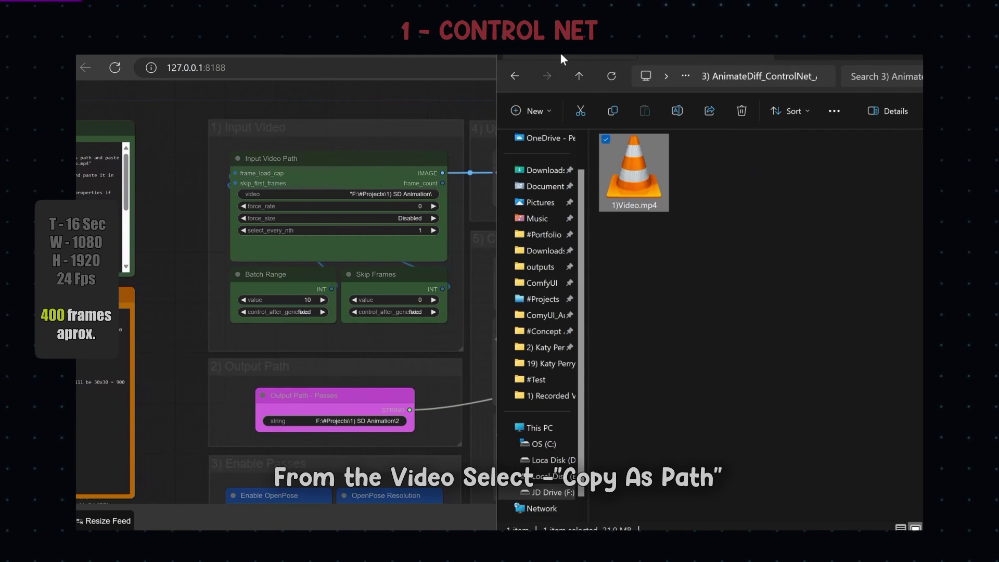
# - Set the Input Video Path node's video to the copied path of 1)Video.mp4 in "21) You and I", without the quotation marks
pyautogui.rightClick(650, 186)
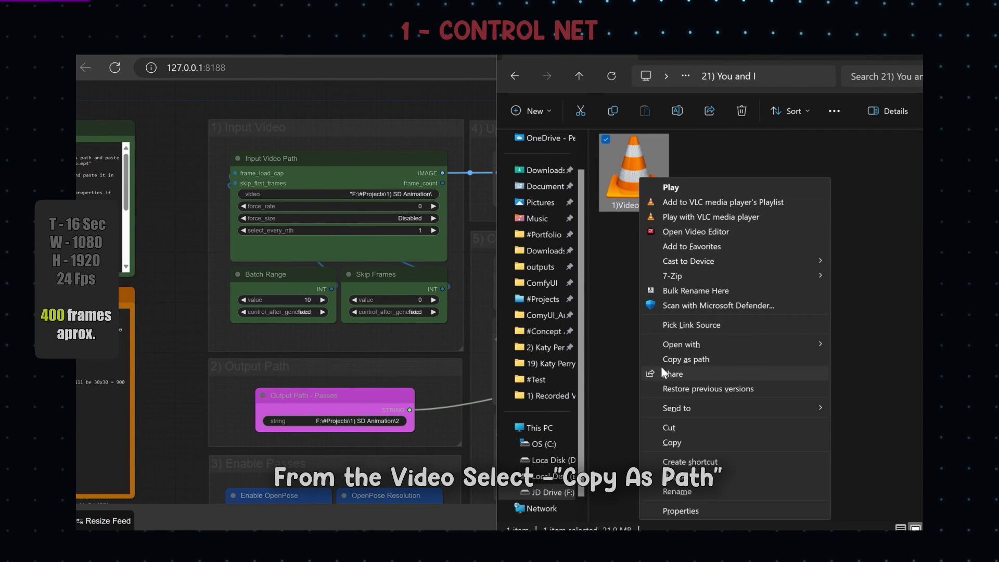
pyautogui.click(719, 358)
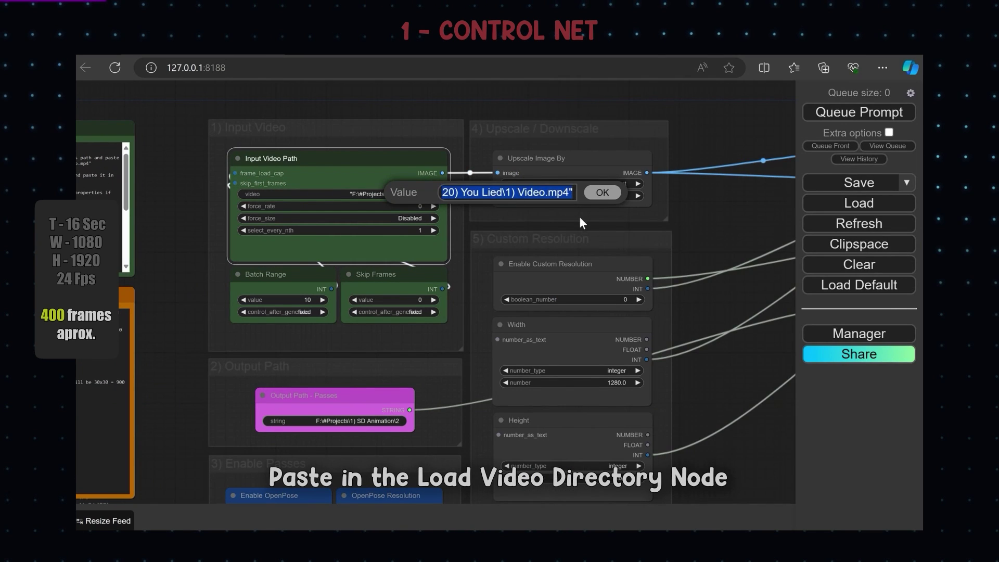
pyautogui.click(602, 192)
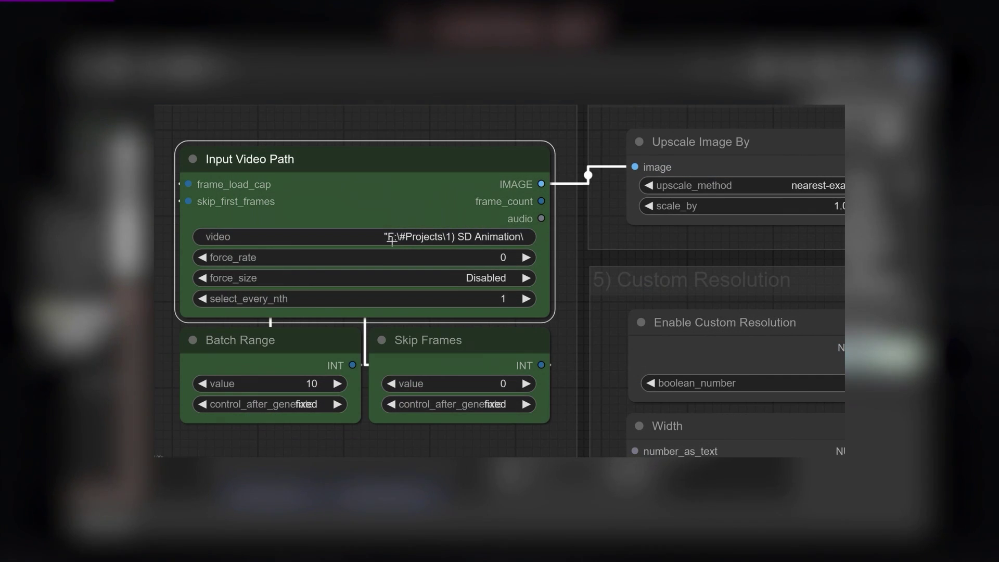
pyautogui.click(502, 235)
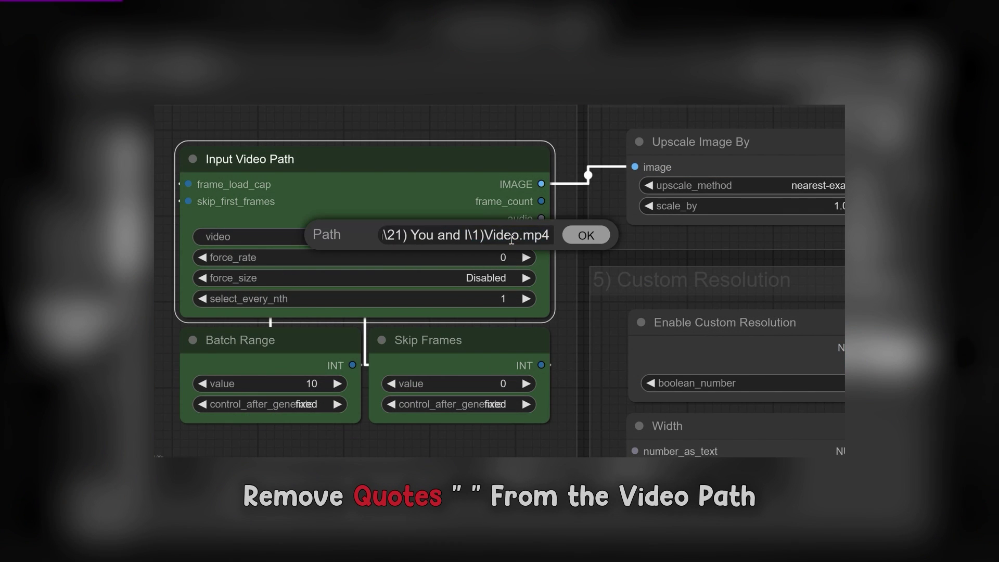
pyautogui.press('Delete')
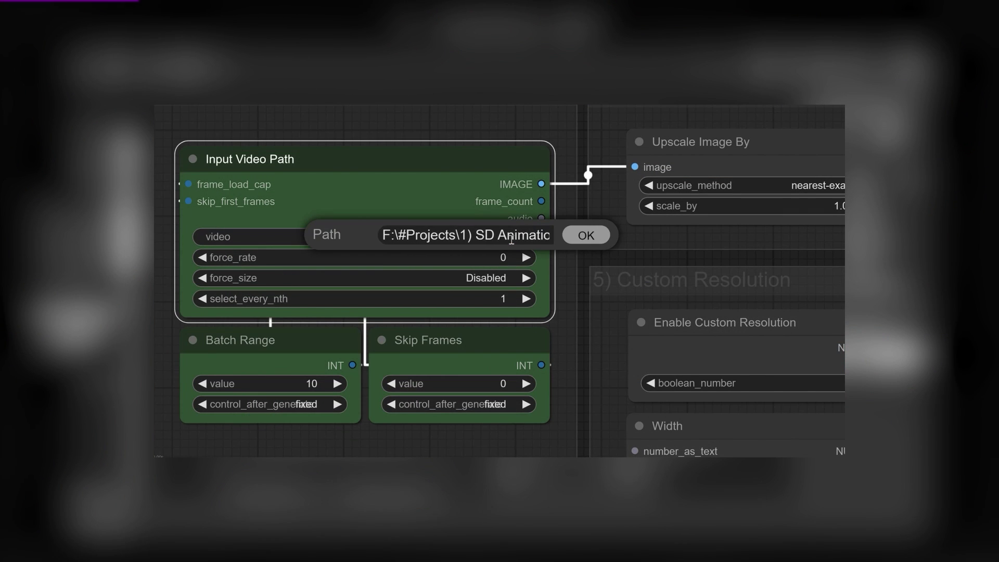
pyautogui.press('Return')
# - Copy the address of the "21) You and I" folder and set it as the string of the Output Path - Passes node
pyautogui.hotkey('alt', 'Tab')
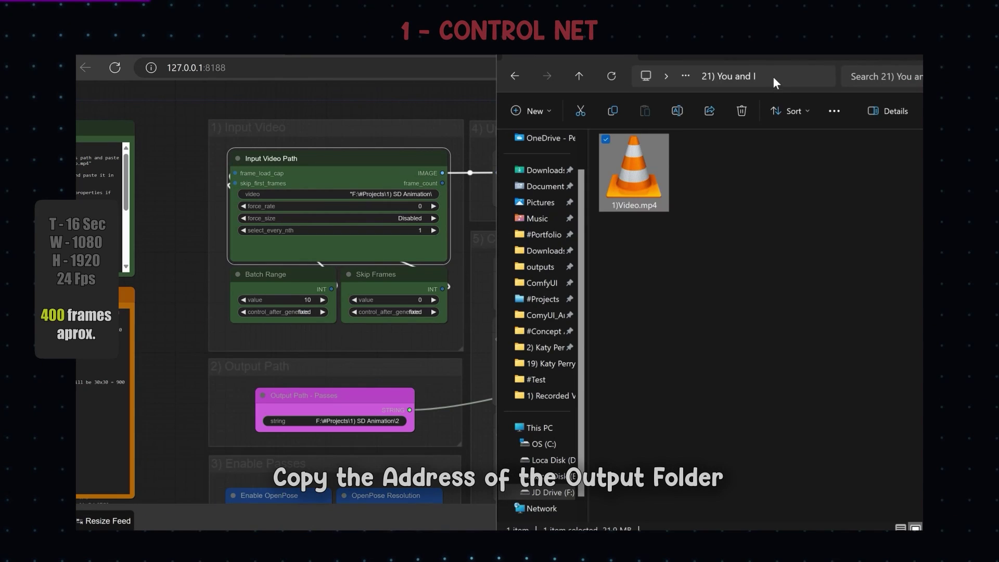
pyautogui.click(773, 78)
pyautogui.click(798, 172)
pyautogui.click(330, 98)
pyautogui.click(369, 420)
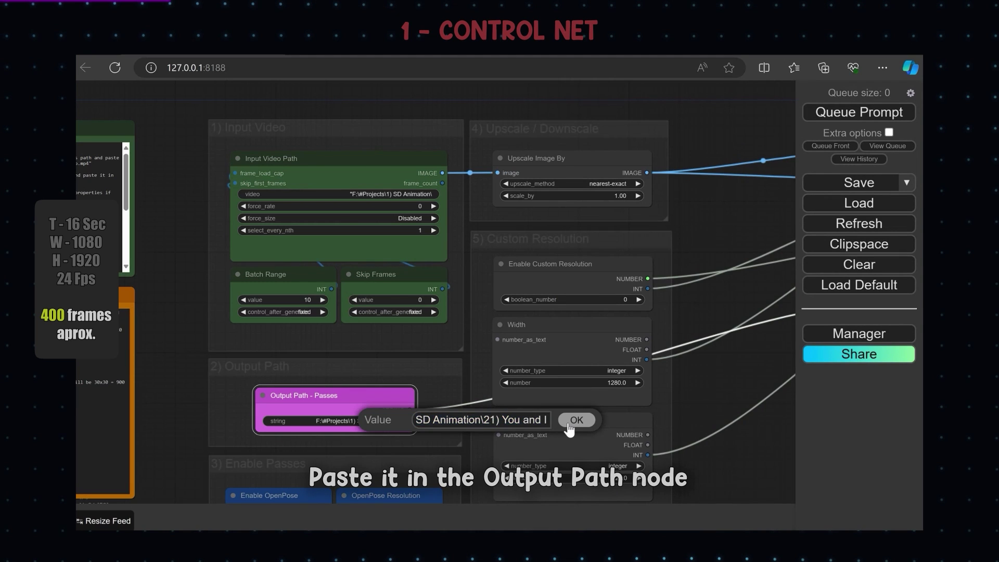
pyautogui.click(570, 424)
pyautogui.click(711, 395)
# - Set the Batch Range value to 0 so that all frames are rendered in one go
pyautogui.moveTo(212, 347); pyautogui.dragTo(297, 345)
pyautogui.scroll(2, 337, 342)
pyautogui.click(384, 269)
pyautogui.click(420, 288)
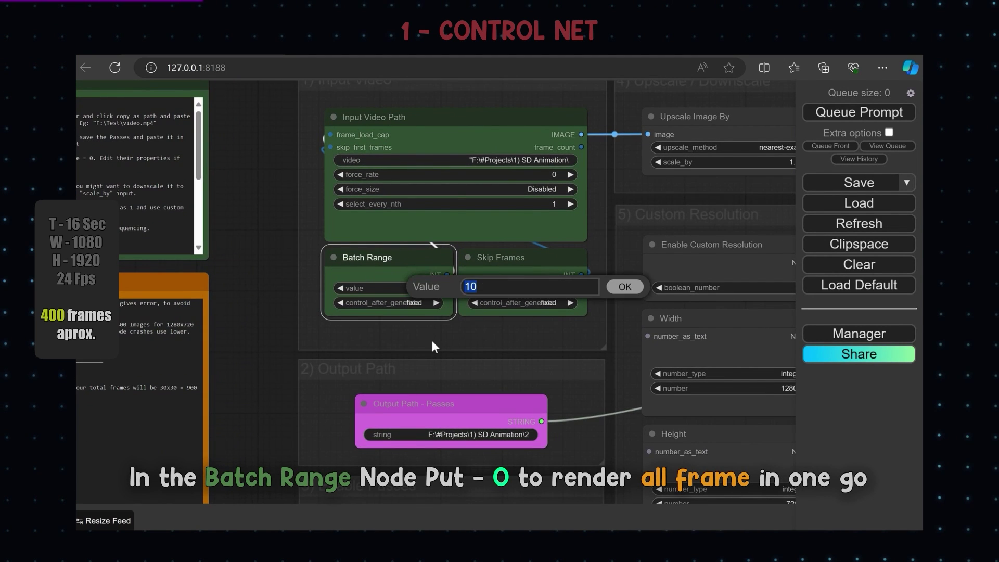
pyautogui.write('0')
pyautogui.press('Return')
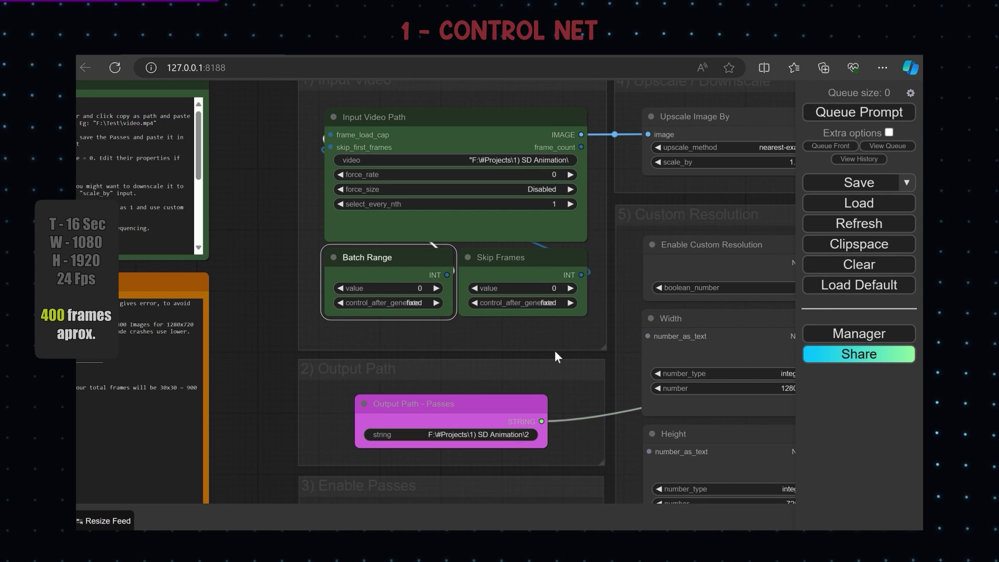
pyautogui.moveTo(601, 336); pyautogui.dragTo(479, 357)
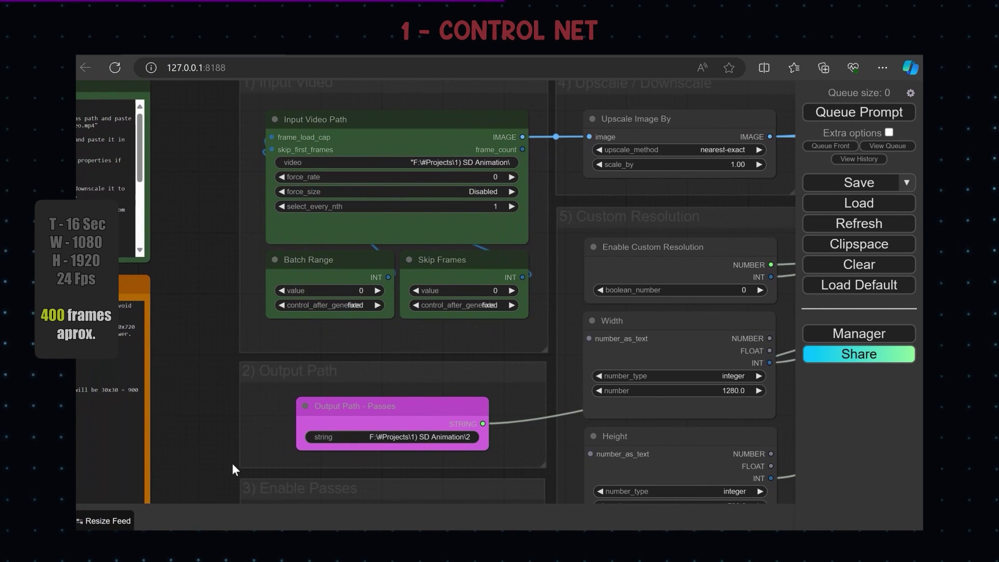
# - Enable the OpenPose pass at resolution 1024 and disable detect_hand and detect_body in the DWPose Estimation node
pyautogui.moveTo(232, 463); pyautogui.dragTo(252, 162)
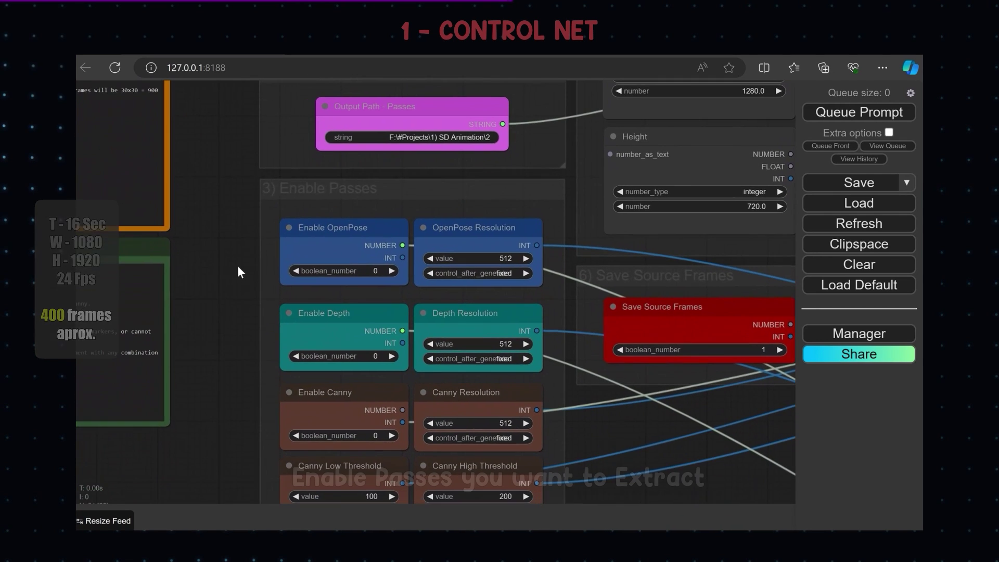
pyautogui.click(515, 259)
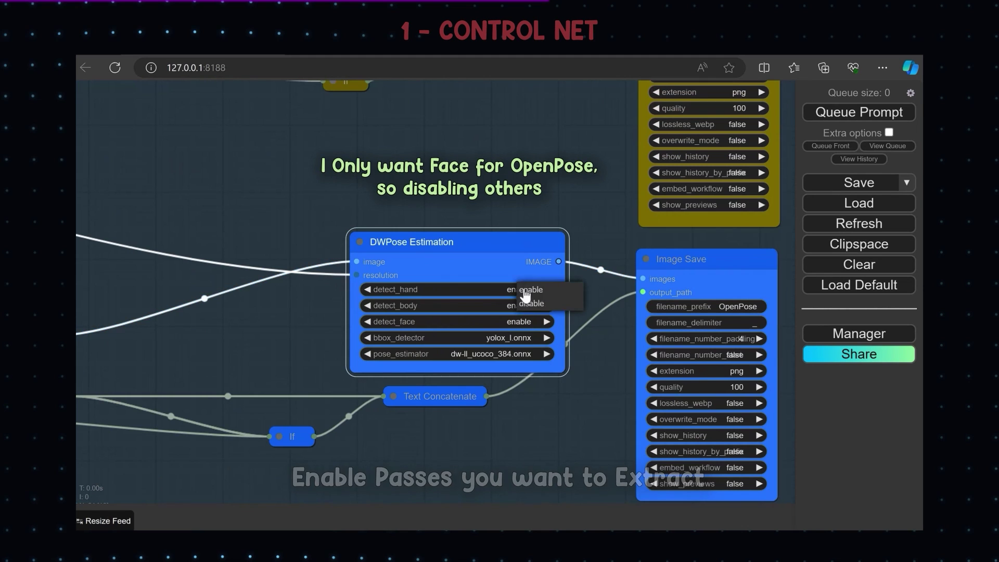
pyautogui.click(520, 306)
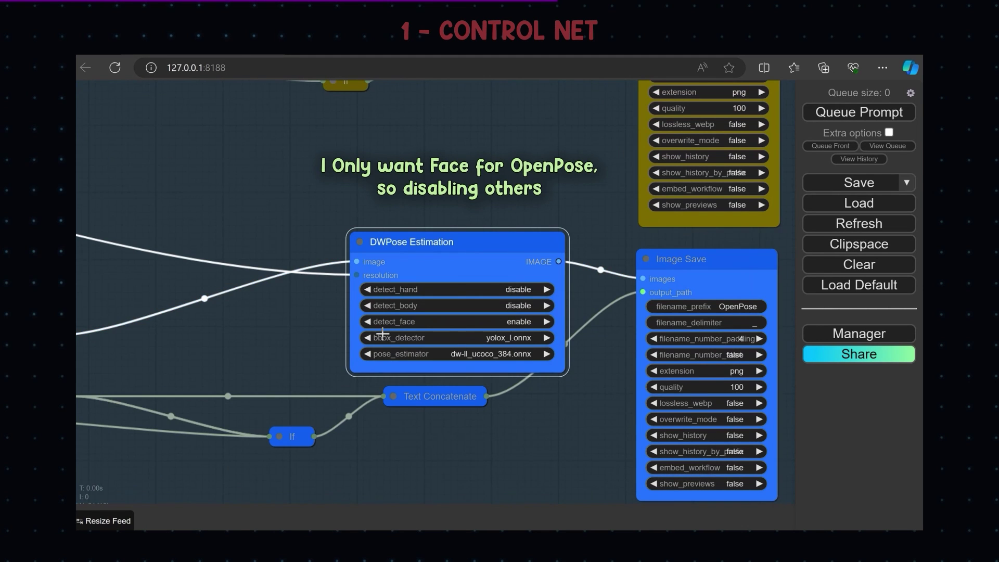
# - Enable the HED - Softedge and LineArt passes in the Enable Passes group
pyautogui.scroll(-11, 271, 343)
pyautogui.moveTo(208, 341); pyautogui.dragTo(635, 327)
pyautogui.scroll(11, 120, 210)
pyautogui.moveTo(120, 211); pyautogui.dragTo(532, 296)
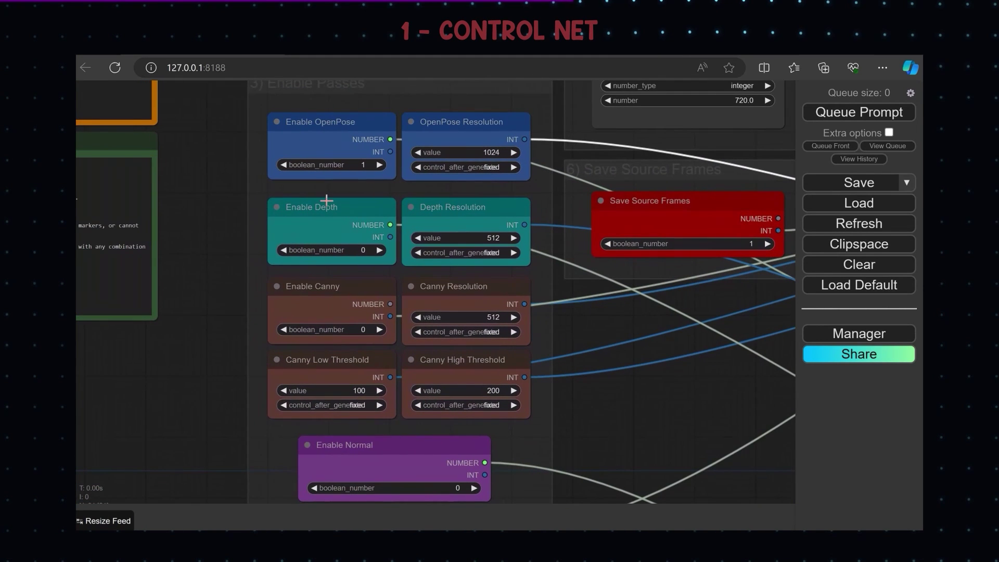
pyautogui.moveTo(289, 446); pyautogui.dragTo(309, 203)
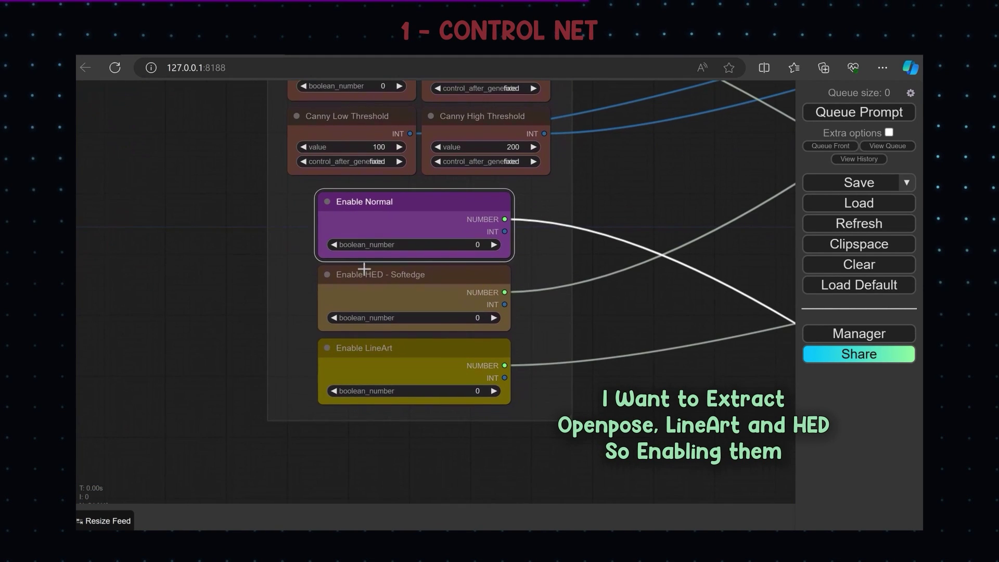
pyautogui.click(493, 391)
pyautogui.click(607, 317)
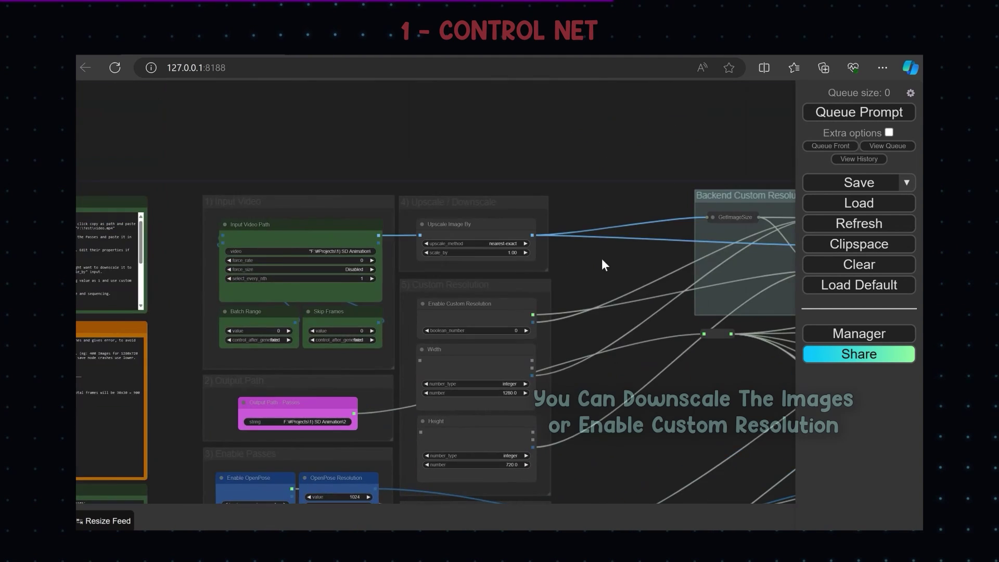
# - Enable the custom resolution and set its width to 720 and height to 1280
pyautogui.scroll(4, 602, 262)
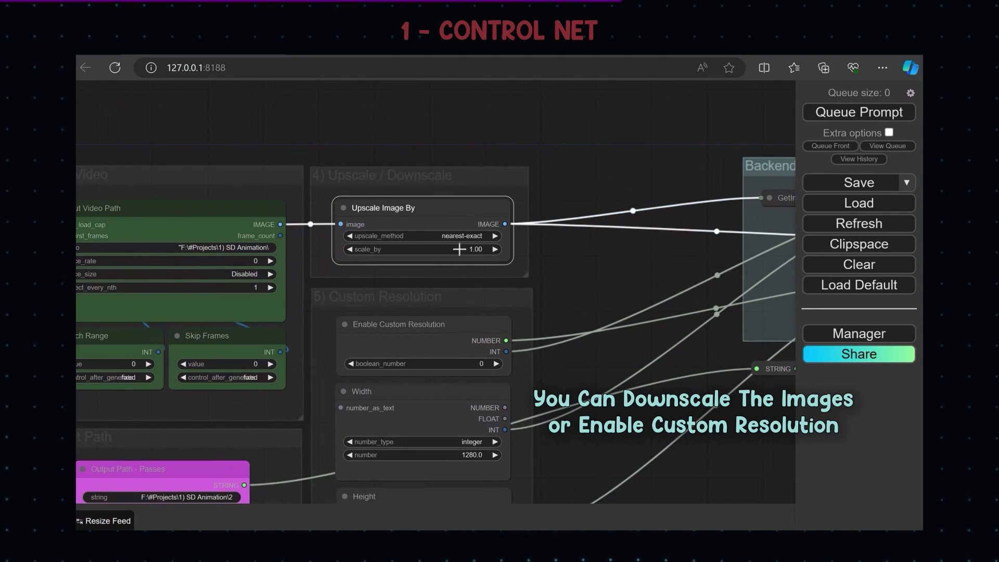
pyautogui.moveTo(543, 308); pyautogui.dragTo(532, 204)
pyautogui.click(398, 222)
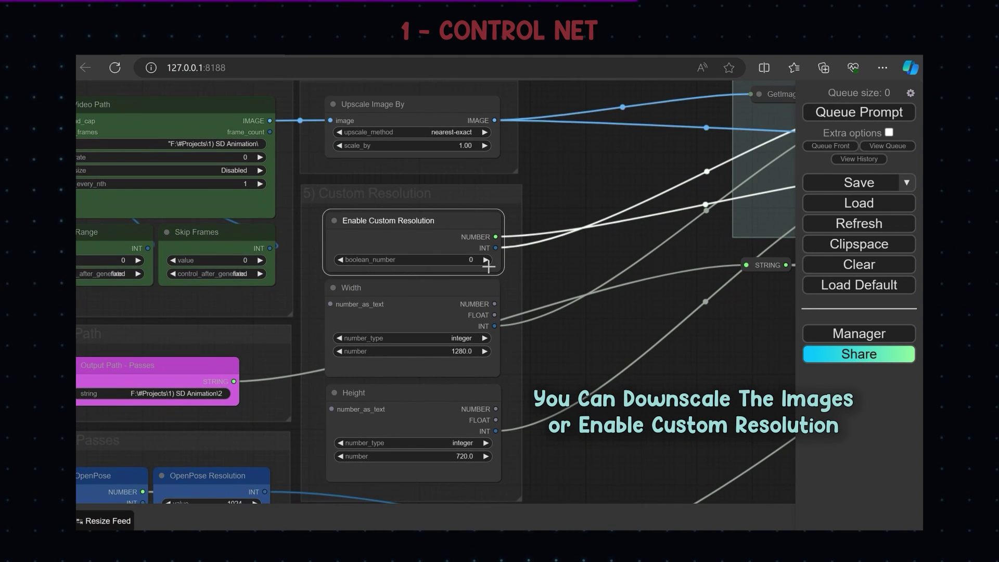
pyautogui.click(456, 350)
pyautogui.write('7')
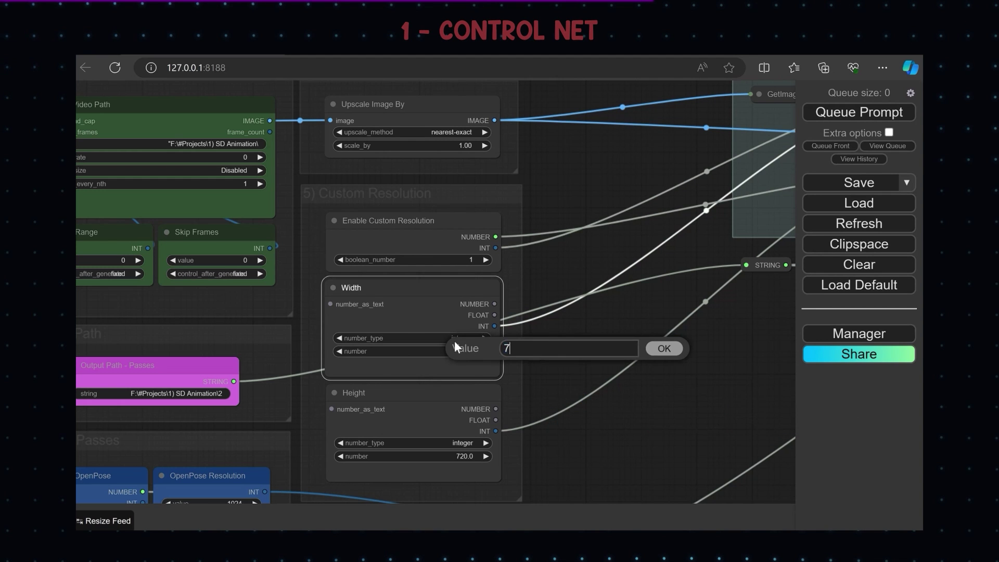
pyautogui.click(463, 457)
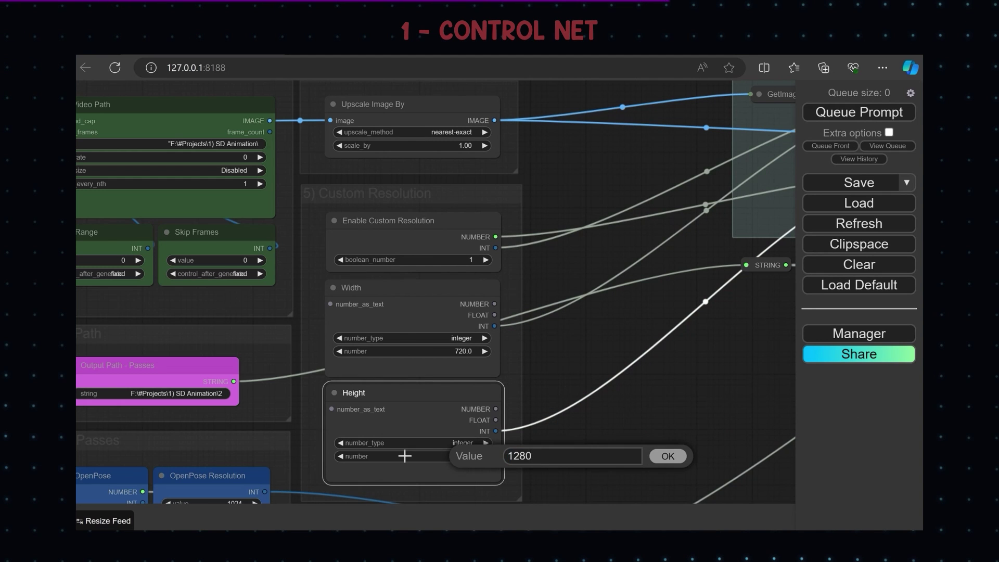
# - Check that Save Source Frames is set to 1 and queue the prompt
pyautogui.scroll(-2, 588, 393)
pyautogui.moveTo(611, 421); pyautogui.dragTo(587, 245)
pyautogui.scroll(1, 380, 374)
pyautogui.moveTo(424, 338); pyautogui.dragTo(431, 327)
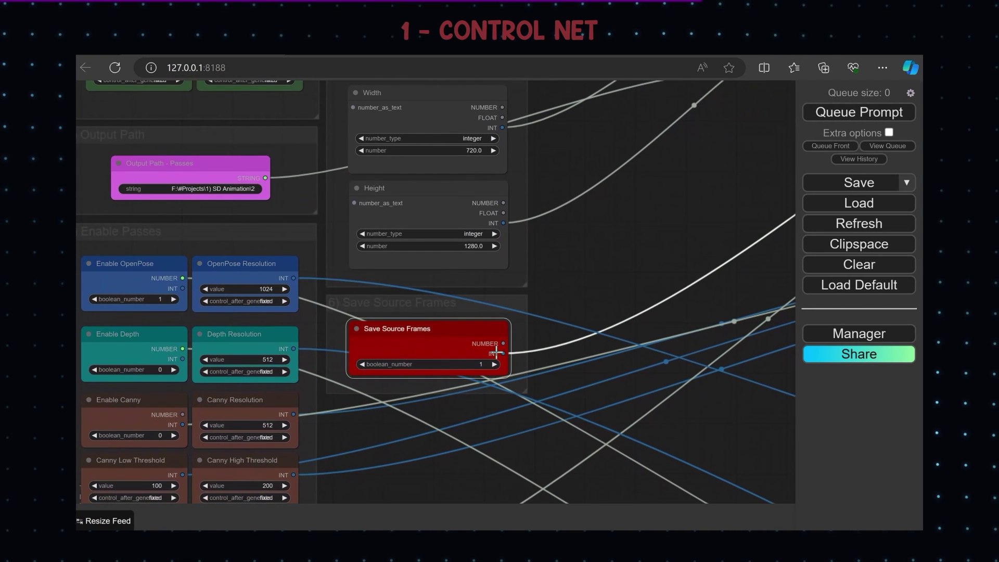
pyautogui.click(595, 295)
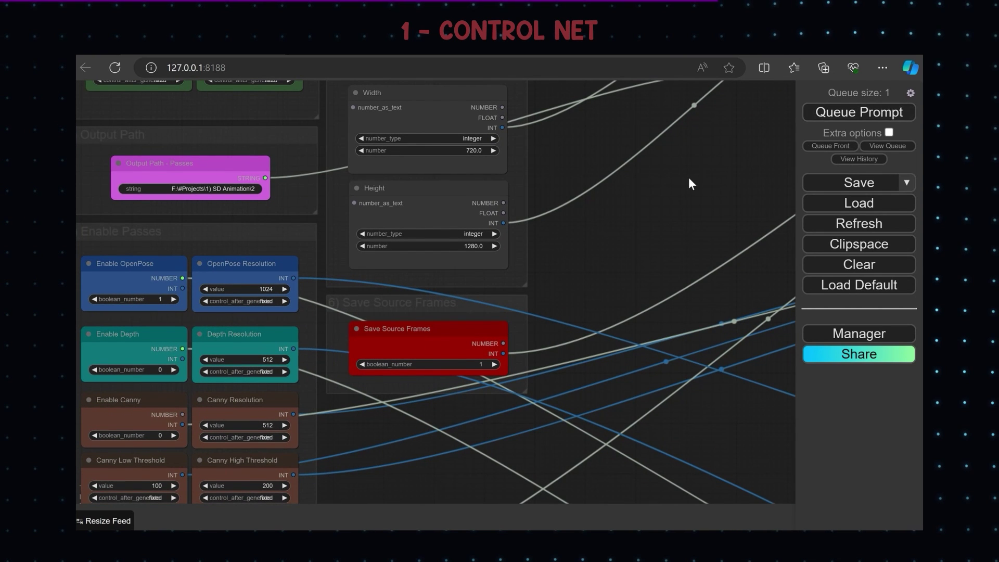
# - Follow the running workflow's progress through the node graph, from the input video to the backend passes
pyautogui.scroll(-1, 688, 177)
pyautogui.moveTo(611, 273); pyautogui.dragTo(570, 413)
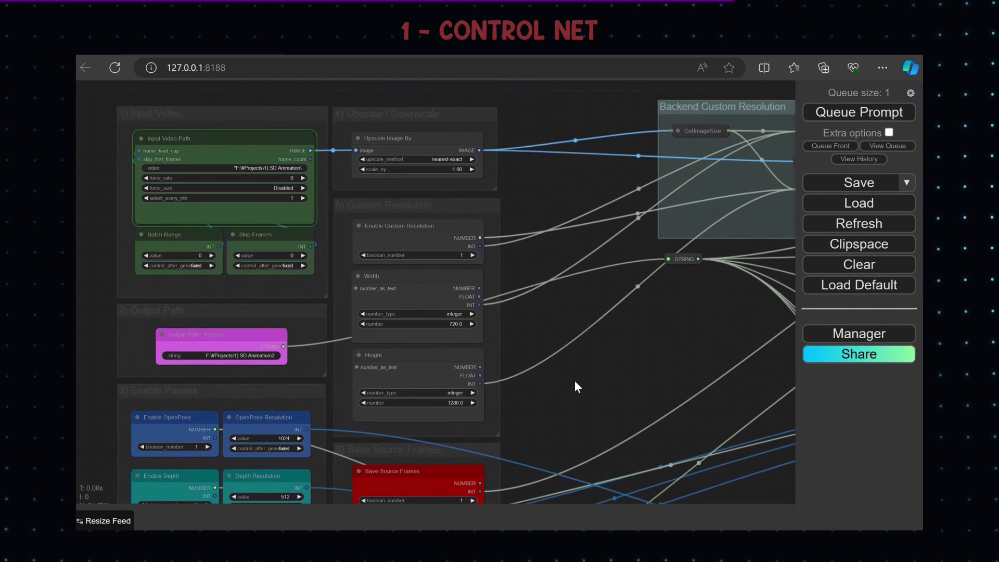
pyautogui.scroll(-3, 575, 382)
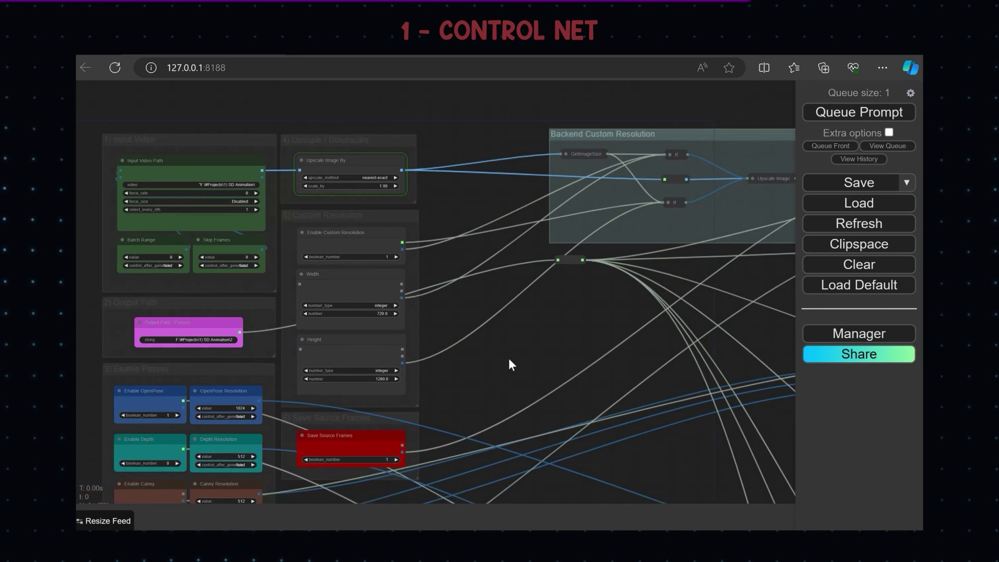
pyautogui.moveTo(511, 356); pyautogui.dragTo(409, 342)
pyautogui.moveTo(557, 349); pyautogui.dragTo(266, 324)
pyautogui.scroll(-6, 266, 324)
pyautogui.scroll(7, 705, 189)
pyautogui.scroll(-5, 694, 218)
pyautogui.moveTo(451, 241); pyautogui.dragTo(795, 186)
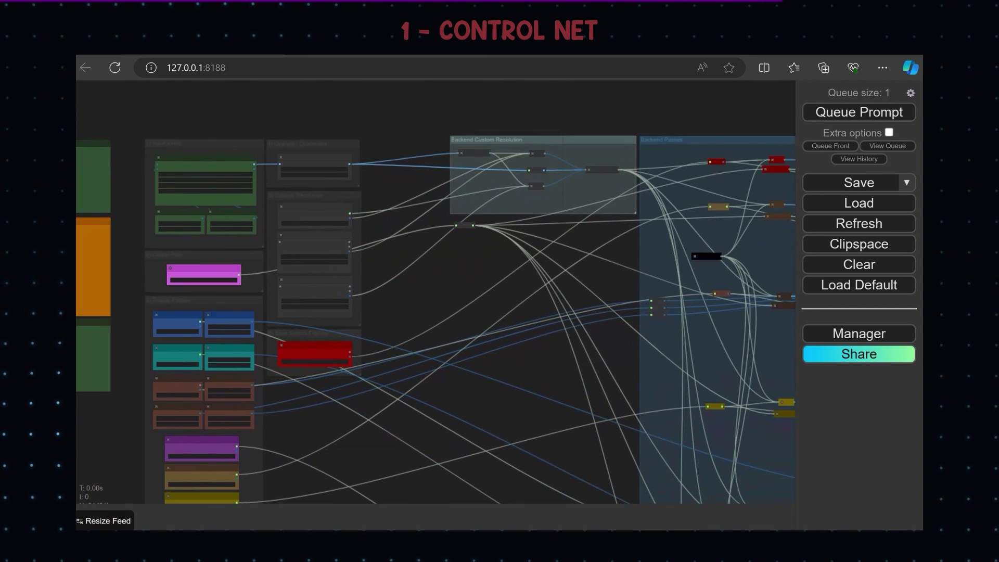
# - Switch to File Explorer and check the file details of the exported frame Img_0002.png in the "1) Frames" folder
pyautogui.hotkey('alt', 'Tab')
pyautogui.doubleClick(713, 181)
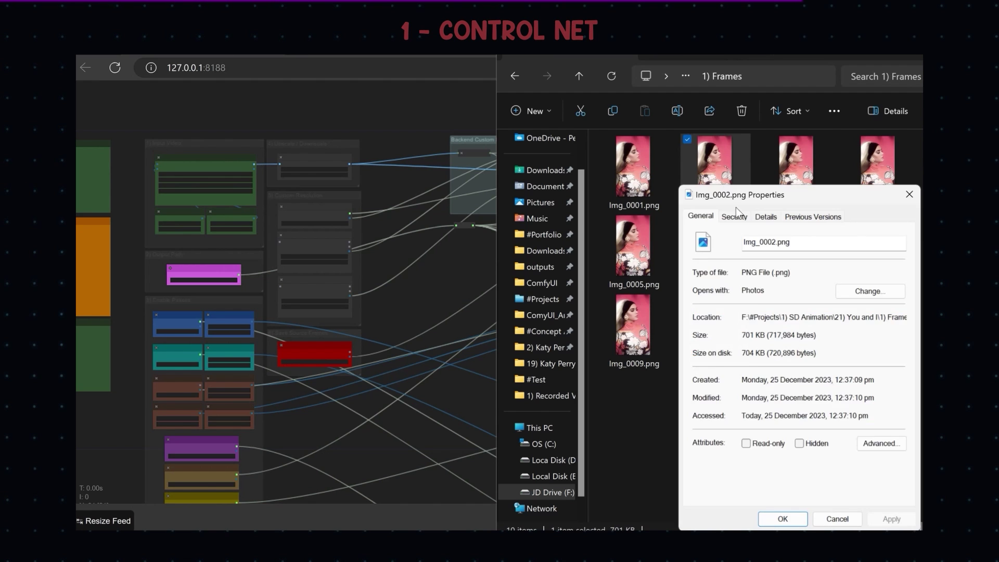
pyautogui.click(765, 216)
pyautogui.click(791, 518)
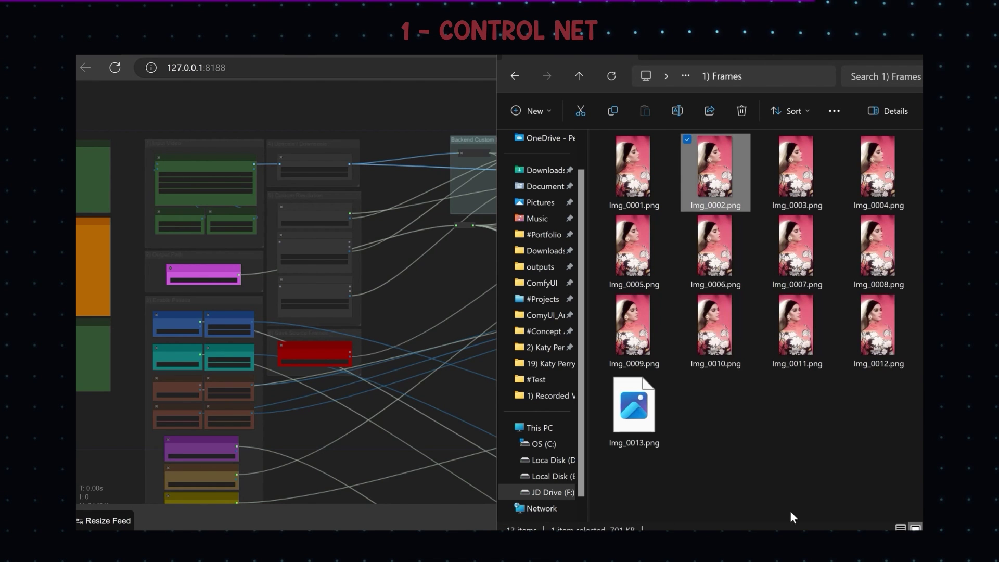
# - Go up to the "21) You and I" folder and look through the exported source frames in "1) Frames"
pyautogui.click(579, 76)
pyautogui.click(641, 192)
pyautogui.keyDown('shift'); pyautogui.click(854, 201); pyautogui.keyUp('shift')
pyautogui.doubleClick(634, 172)
pyautogui.moveTo(916, 151); pyautogui.dragTo(916, 513)
# - Look through the exported passes in the "2) Softedge" and "4) Line" folders
pyautogui.click(581, 76)
pyautogui.doubleClick(716, 172)
pyautogui.moveTo(916, 151); pyautogui.dragTo(917, 505)
pyautogui.click(515, 77)
pyautogui.doubleClick(792, 173)
pyautogui.moveTo(918, 151); pyautogui.dragTo(917, 502)
# - Open the "5) OpenPose" folder and examine the pass image OpenPose_0001.png
pyautogui.click(516, 76)
pyautogui.doubleClick(876, 173)
pyautogui.moveTo(917, 148)
pyautogui.mouseDown()
pyautogui.moveTo(918, 489)
pyautogui.moveTo(917, 149)
pyautogui.mouseUp()
pyautogui.click(638, 143)
pyautogui.doubleClick(639, 142)
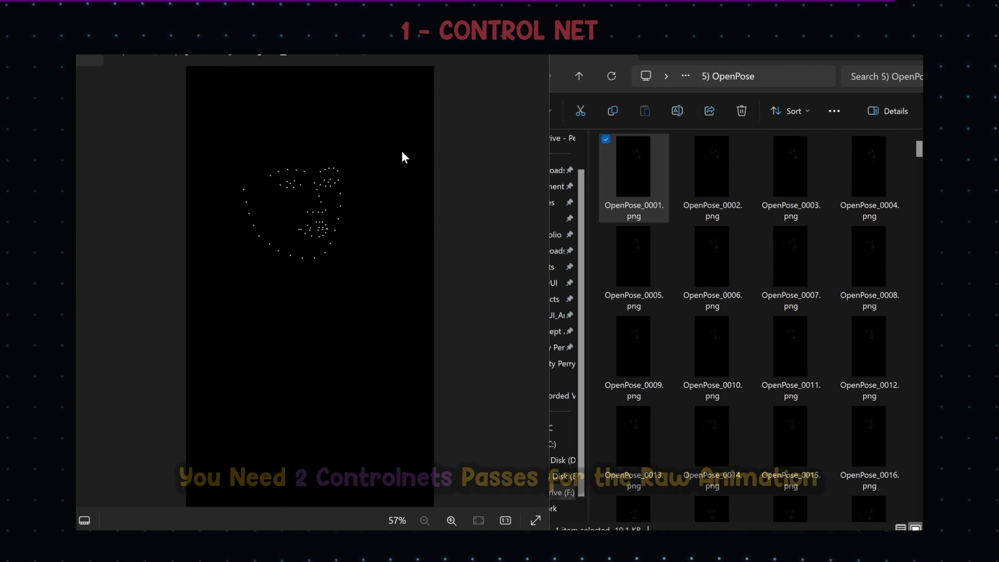
pyautogui.click(536, 56)
# - Open the "2) Softedge" folder and examine the details of HED_0001.png up close
pyautogui.click(515, 76)
pyautogui.doubleClick(716, 166)
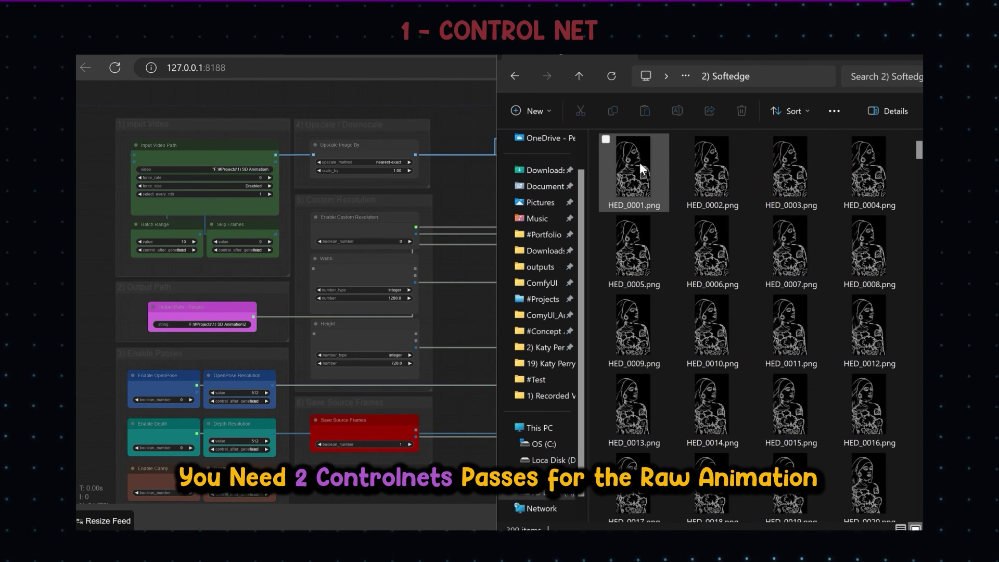
pyautogui.doubleClick(639, 163)
pyautogui.scroll(7, 305, 185)
pyautogui.scroll(-5, 304, 186)
pyautogui.click(536, 56)
# - Open Line_0001.png in the "4) Line" folder, leaf through the following frames and examine the line detail on the face
pyautogui.click(515, 76)
pyautogui.doubleClick(804, 161)
pyautogui.doubleClick(634, 168)
pyautogui.scroll(3, 336, 188)
pyautogui.scroll(-3, 344, 193)
pyautogui.press('Right')
pyautogui.press('Right')
pyautogui.press('Right')
pyautogui.press('Right')
pyautogui.press('Right')
pyautogui.press('Right')
pyautogui.press('Right')
pyautogui.press('Right')
pyautogui.press('Right')
pyautogui.press('Right')
pyautogui.press('Right')
pyautogui.press('Right')
pyautogui.press('Right')
pyautogui.press('Right')
pyautogui.press('Right')
pyautogui.press('Right')
pyautogui.press('Right')
pyautogui.press('Right')
pyautogui.press('Right')
pyautogui.press('Right')
pyautogui.scroll(6, 342, 198)
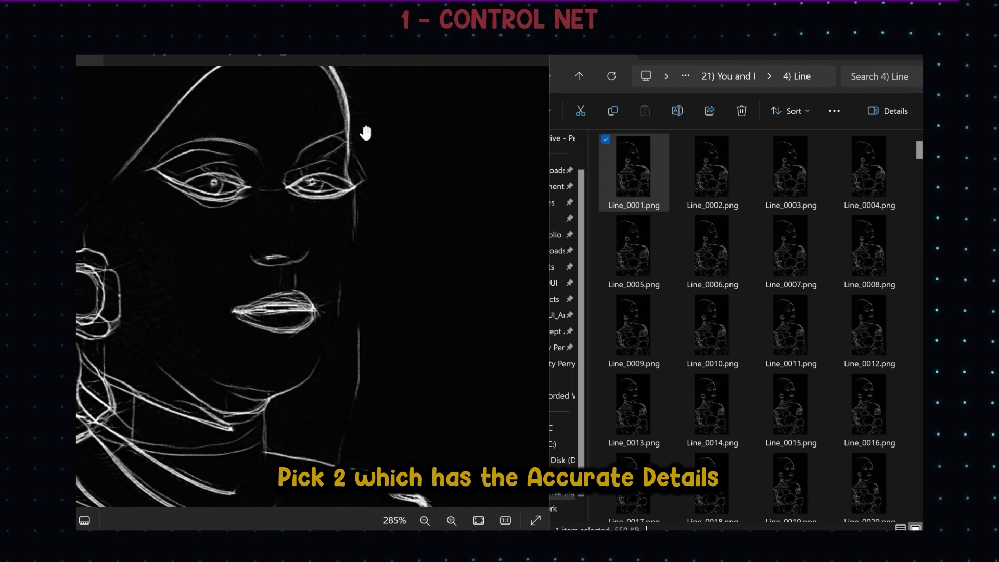
pyautogui.scroll(-5, 366, 133)
pyautogui.hotkey('ctrl', 'w')
# - Select the "2) Softedge" and "5) OpenPose" folders in "21) You and I"
pyautogui.click(579, 76)
pyautogui.click(698, 169)
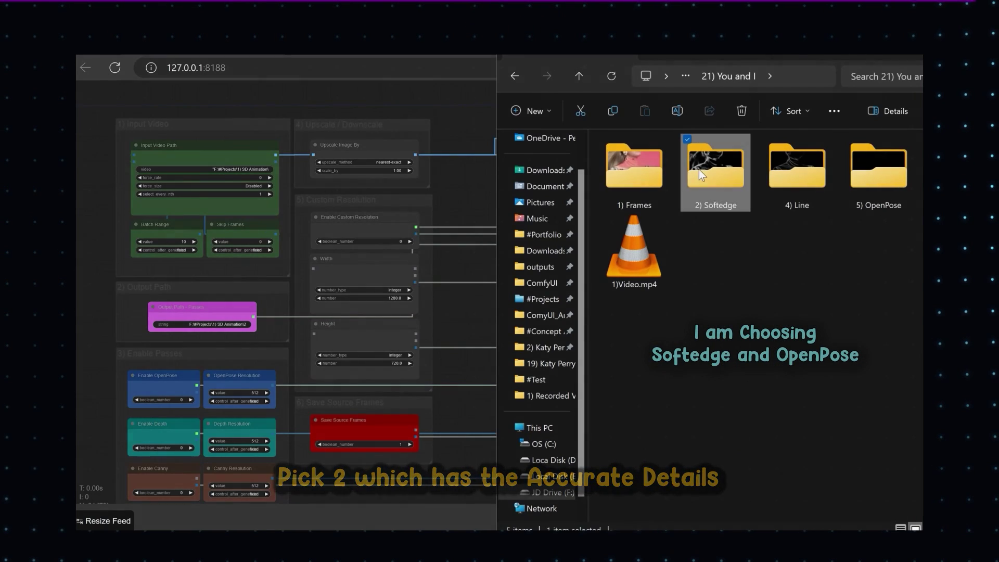
pyautogui.keyDown('ctrl'); pyautogui.click(885, 195); pyautogui.keyUp('ctrl')
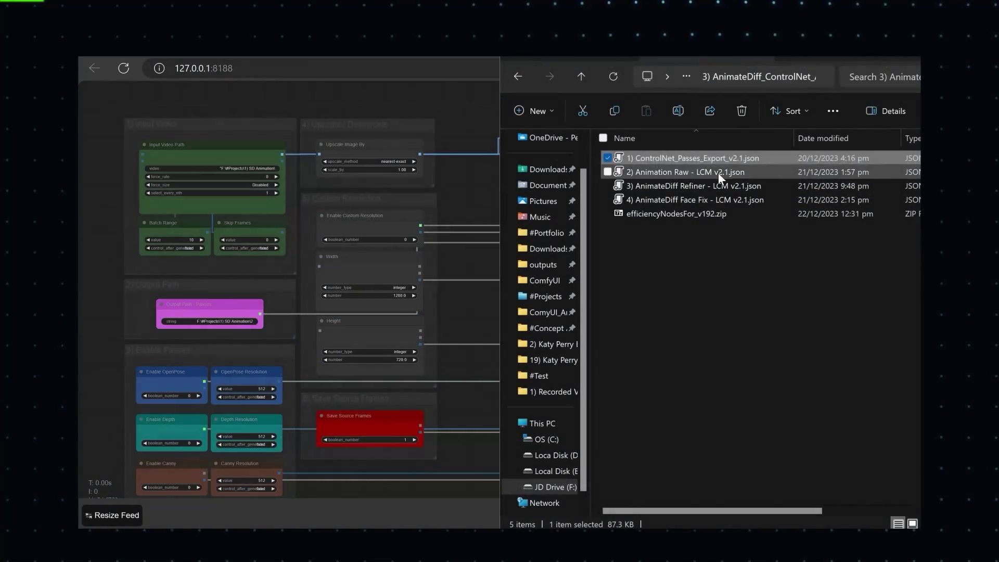
# - Load the workflow "2) Animation Raw - LCM v2.1.json" into ComfyUI and survey its node graph
pyautogui.moveTo(718, 173); pyautogui.dragTo(304, 217)
pyautogui.scroll(-5, 419, 298)
pyautogui.scroll(5, 297, 225)
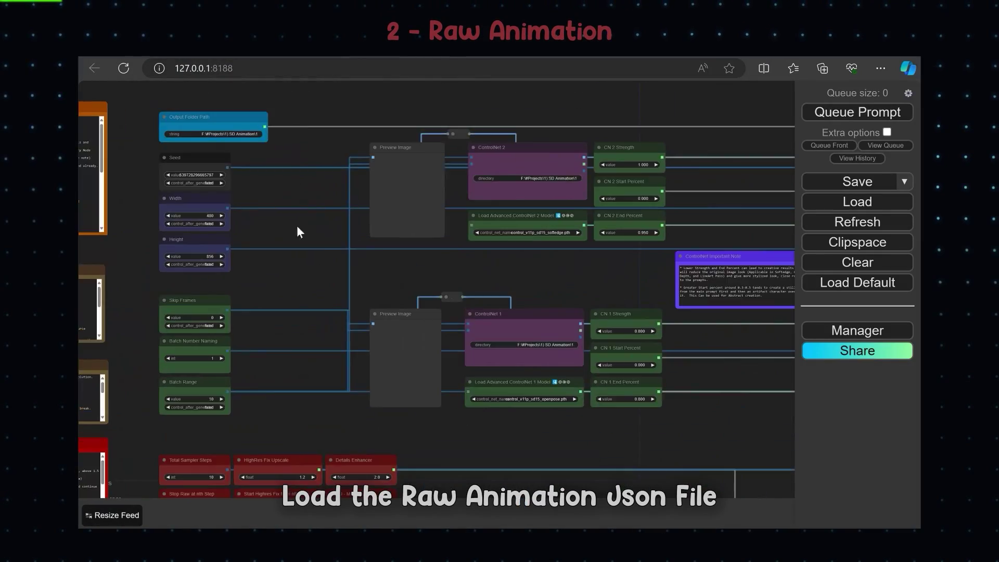
pyautogui.scroll(-5, 299, 226)
pyautogui.moveTo(387, 484); pyautogui.dragTo(387, 214)
pyautogui.scroll(-7, 387, 213)
pyautogui.moveTo(718, 213); pyautogui.dragTo(562, 259)
pyautogui.scroll(-5, 431, 260)
pyautogui.moveTo(374, 187); pyautogui.dragTo(322, 217)
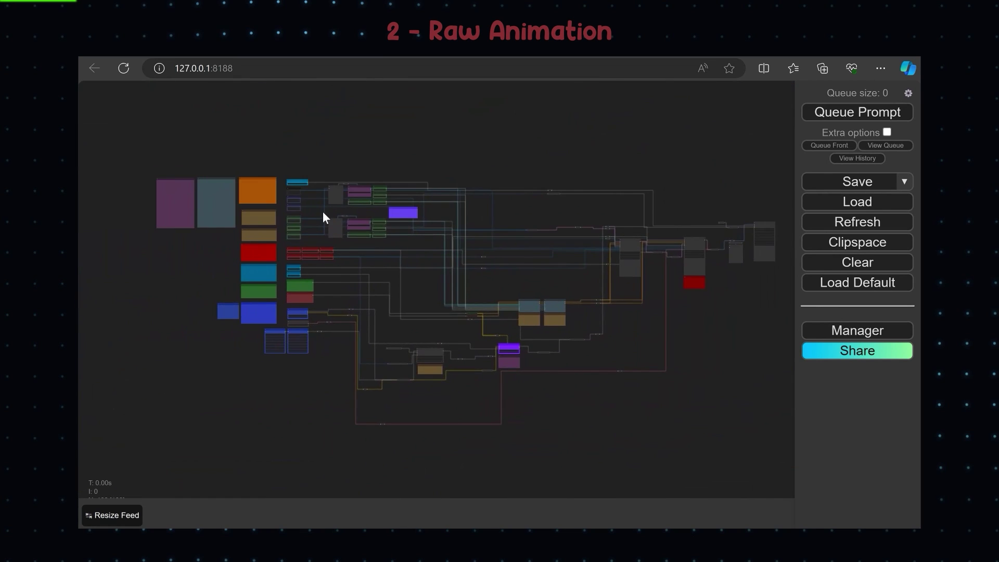
pyautogui.scroll(19, 312, 207)
pyautogui.moveTo(317, 164)
pyautogui.mouseDown()
pyautogui.moveTo(327, 276)
pyautogui.moveTo(290, 287)
pyautogui.mouseUp()
pyautogui.moveTo(360, 252)
pyautogui.mouseDown()
pyautogui.moveTo(327, 257)
pyautogui.moveTo(361, 221)
pyautogui.mouseUp()
# - Create a "Render" folder inside "21) You and I" and a "1) Raw" subfolder in it, and open the subfolder
pyautogui.hotkey('alt', 'Tab')
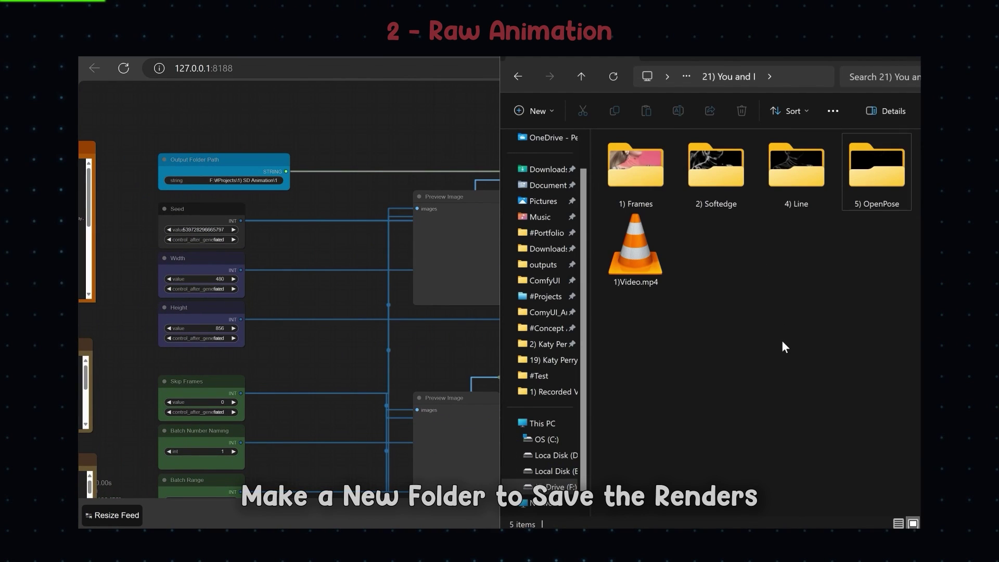
pyautogui.hotkey('ctrl', 'shift', 'n')
pyautogui.write('Render')
pyautogui.press('Return')
pyautogui.press('Return')
pyautogui.hotkey('ctrl', 'shift', 'n')
pyautogui.write('1) Raw')
pyautogui.press('Return')
pyautogui.press('Return')
# - Copy the path of the "1) Raw" folder into the Output Folder Path node
pyautogui.click(790, 82)
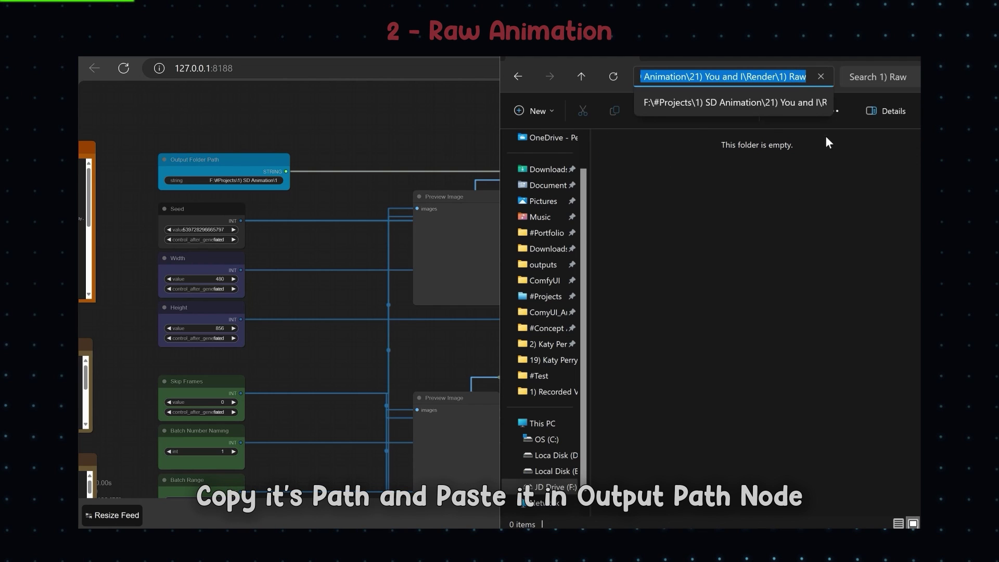
pyautogui.hotkey('alt', 'Tab')
pyautogui.click(273, 180)
pyautogui.click(475, 178)
# - Copy the path of the "2) Softedge" folder into the directory of the ControlNet 2 node
pyautogui.moveTo(291, 248); pyautogui.dragTo(134, 222)
pyautogui.scroll(1, 337, 229)
pyautogui.click(258, 305)
pyautogui.click(306, 310)
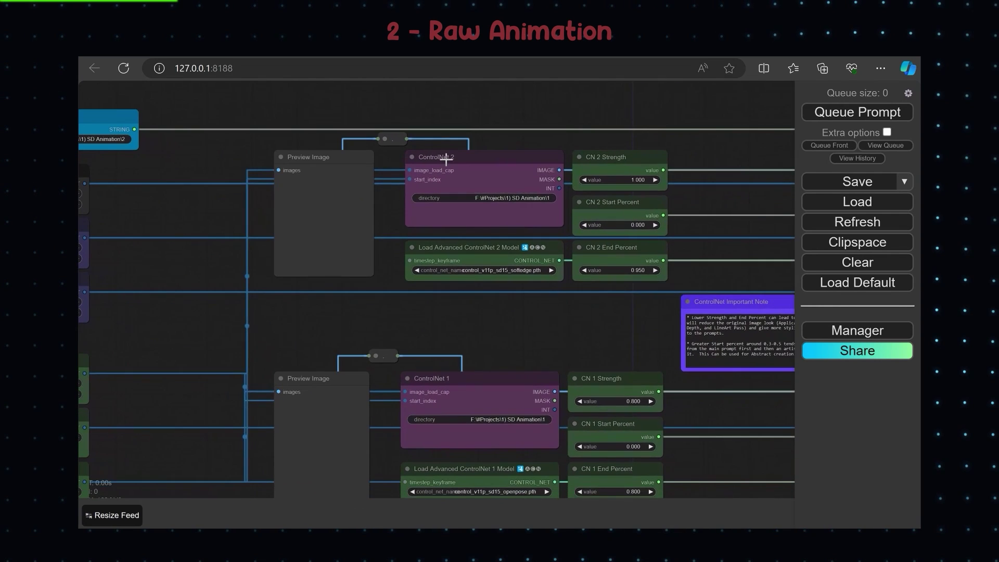
pyautogui.click(446, 159)
pyautogui.hotkey('alt', 'Tab')
pyautogui.click(581, 77)
pyautogui.click(581, 77)
pyautogui.click(720, 168)
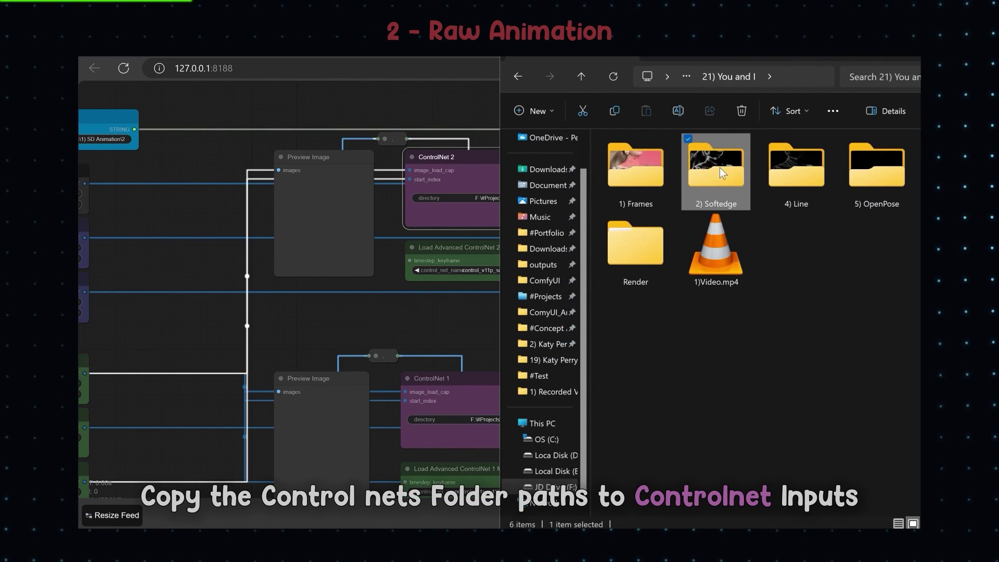
pyautogui.doubleClick(719, 168)
pyautogui.click(786, 78)
pyautogui.click(517, 199)
pyautogui.write('F:\\#Projects\\1) SD Animation\\2')
pyautogui.click(714, 196)
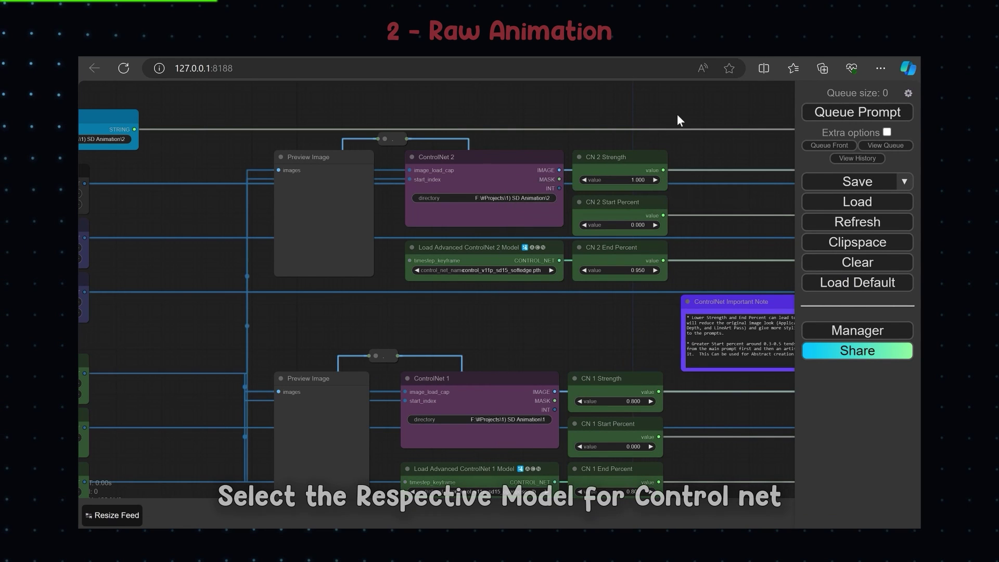
# - Choose control_v11p_sd15_softedge.pth as the ControlNet 2 model and switch back to File Explorer
pyautogui.click(523, 269)
pyautogui.click(600, 358)
pyautogui.moveTo(593, 321); pyautogui.dragTo(540, 304)
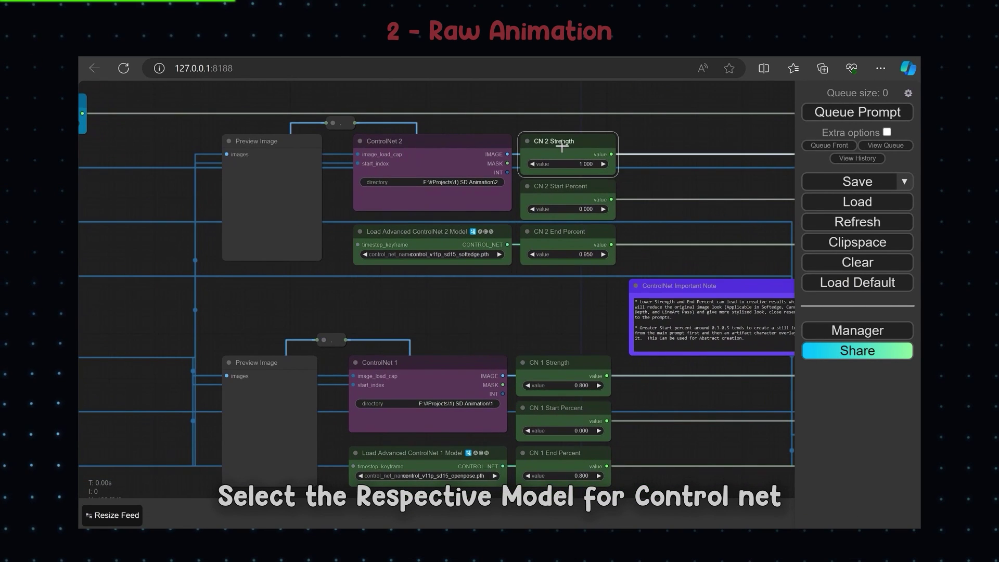
pyautogui.hotkey('alt', 'Tab')
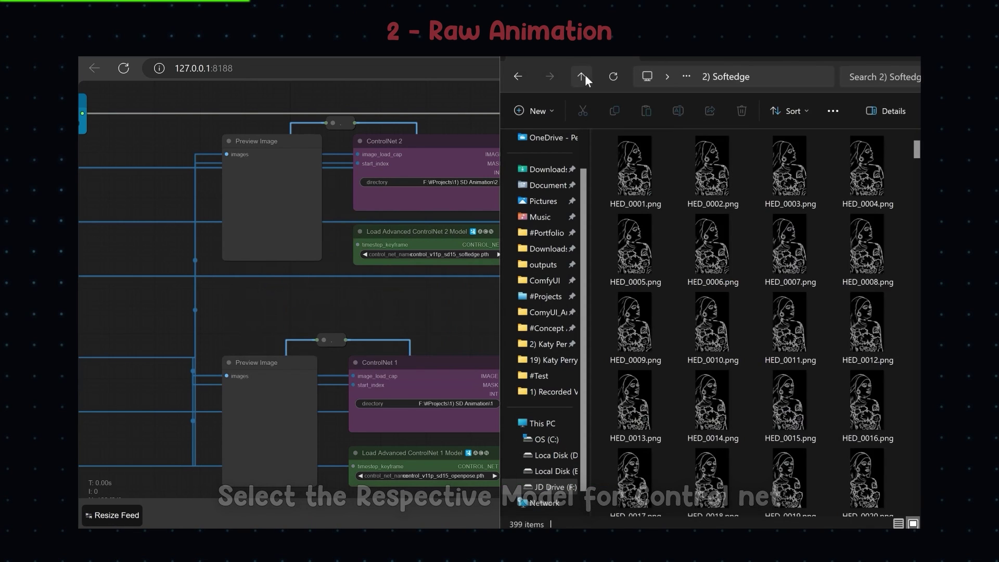
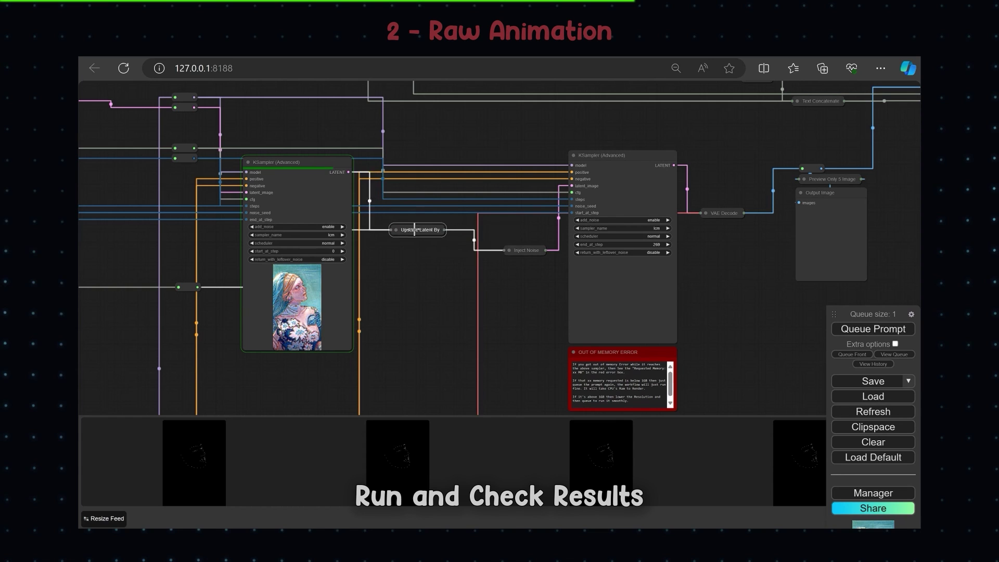
# - Shift the Inject Noise node closer to Upscale Latent By and follow the run to the Output Image preview
pyautogui.moveTo(511, 252); pyautogui.dragTo(464, 265)
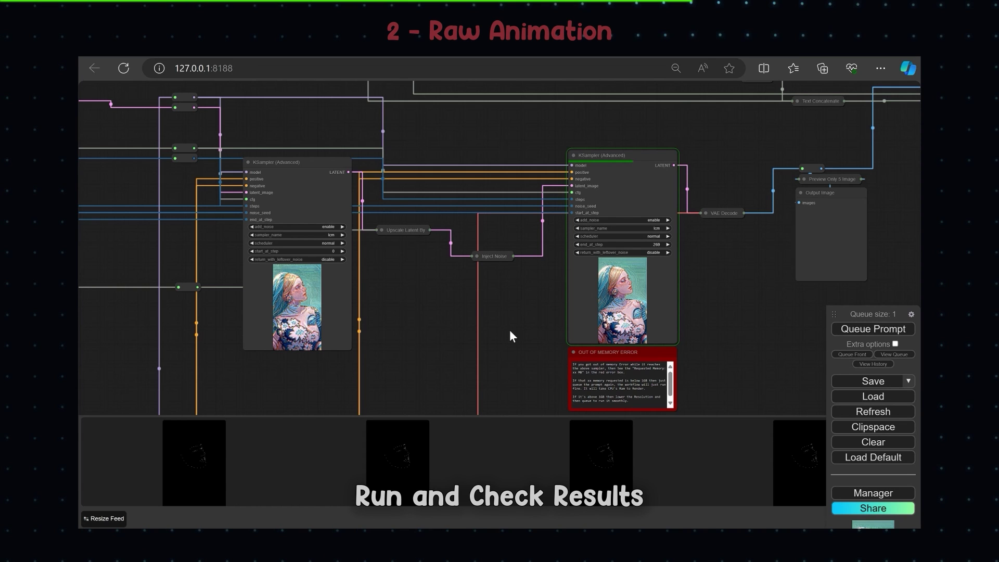
pyautogui.moveTo(799, 336); pyautogui.dragTo(404, 349)
pyautogui.click(359, 479)
# - Open the "1) Raw" folder inside "Render" and examine the rendered test frame Batch_1_0001.png
pyautogui.click(581, 76)
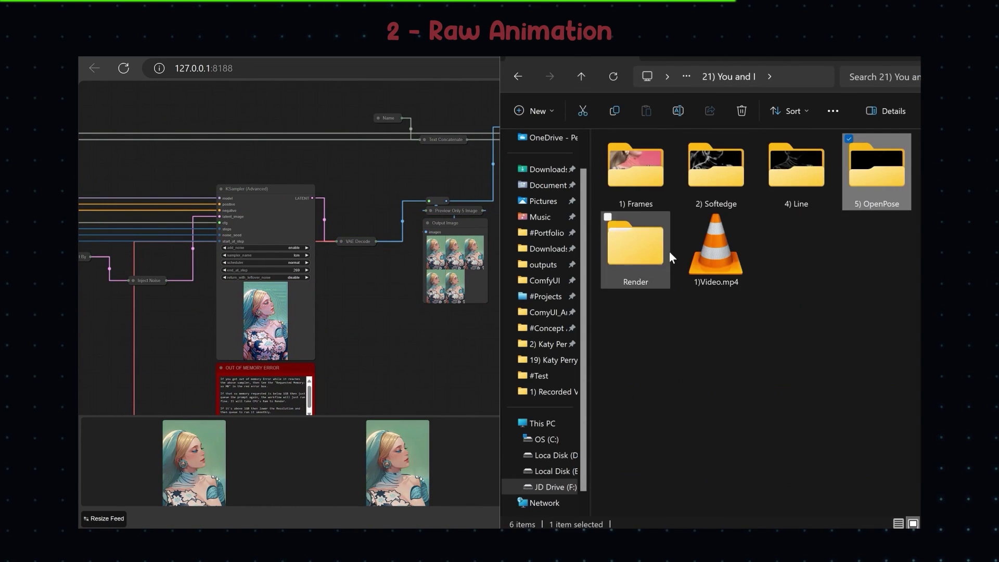
pyautogui.doubleClick(656, 249)
pyautogui.doubleClick(643, 161)
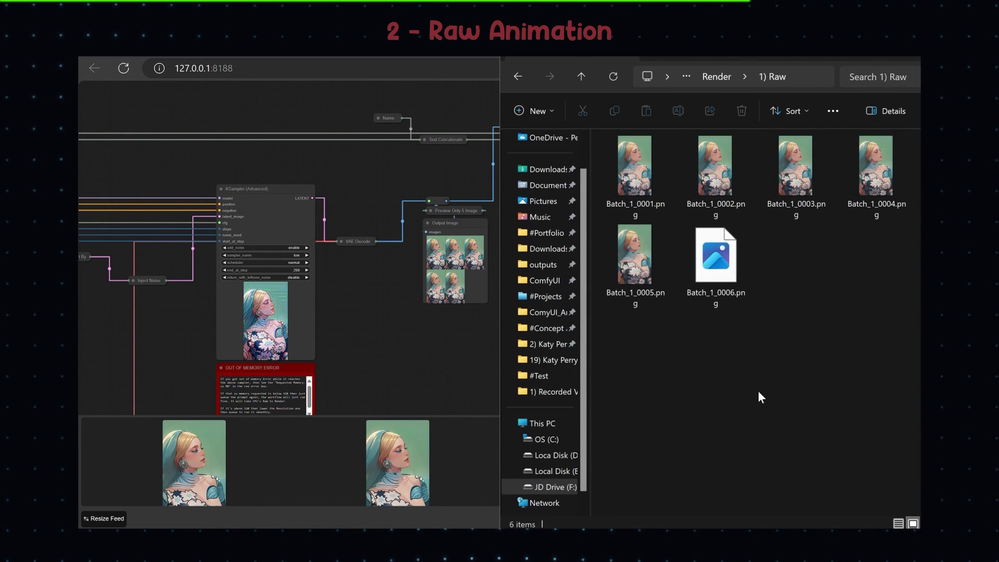
pyautogui.doubleClick(643, 165)
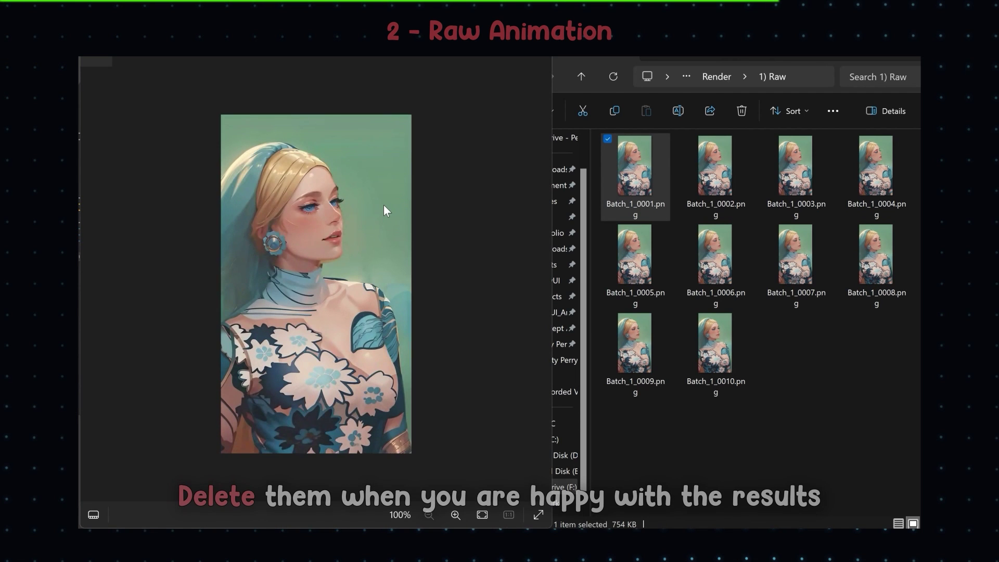
pyautogui.click(544, 59)
# - Delete all rendered test frames, Batch_1_0001.png to Batch_1_0010.png, from the "1) Raw" folder
pyautogui.click(810, 436)
pyautogui.hotkey('ctrl', 'a')
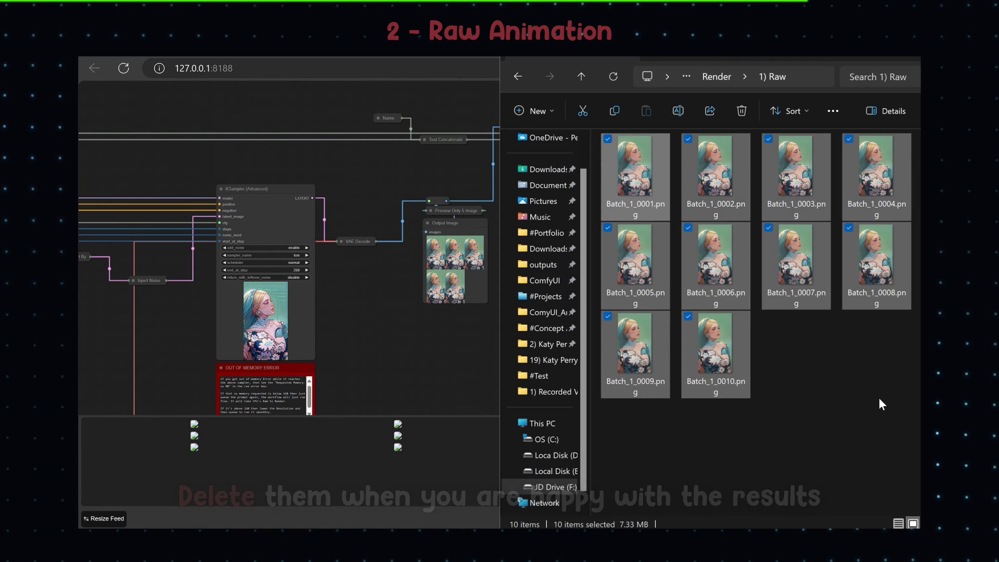
pyautogui.press('Delete')
# - Return to the ComfyUI graph and set the Batch Range value to 100
pyautogui.click(342, 340)
pyautogui.scroll(-5, 342, 340)
pyautogui.moveTo(254, 344); pyautogui.dragTo(235, 236)
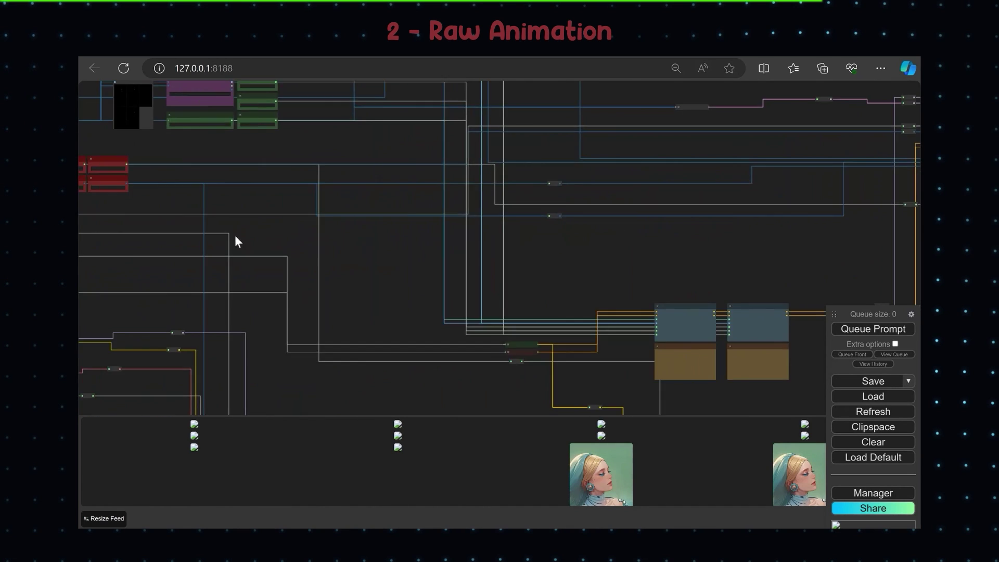
pyautogui.scroll(5, 424, 226)
pyautogui.click(283, 323)
pyautogui.write('10')
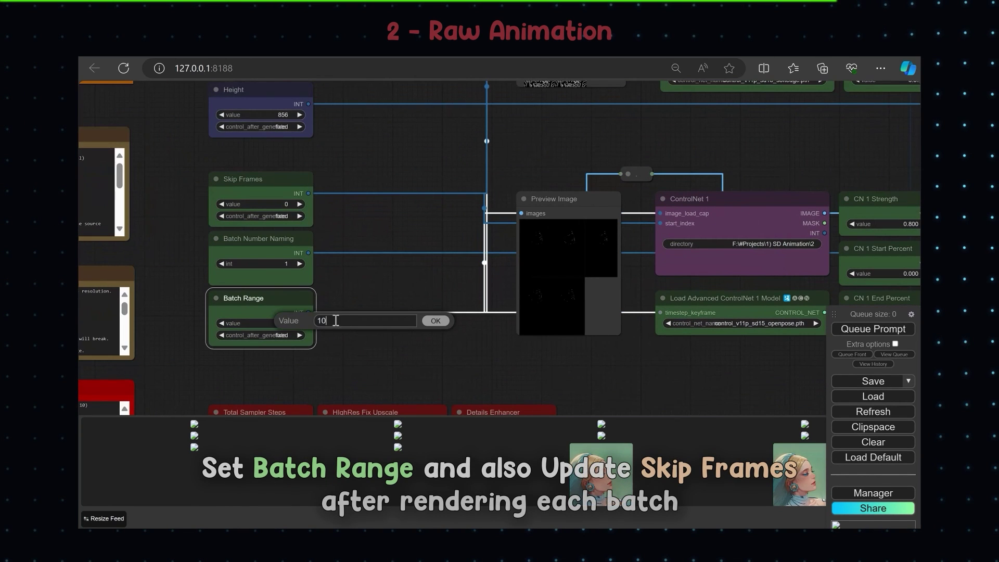
pyautogui.write('0')
pyautogui.press('Return')
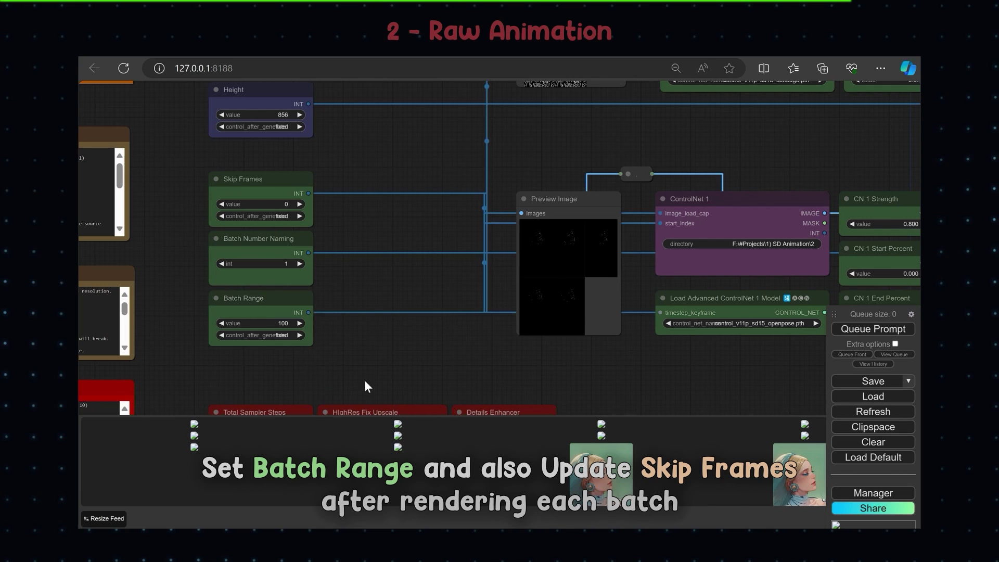
# - Set the Skip Frames value successively to 100, 200 and 300 to demonstrate the offset for each batch
pyautogui.click(285, 204)
pyautogui.click(285, 204)
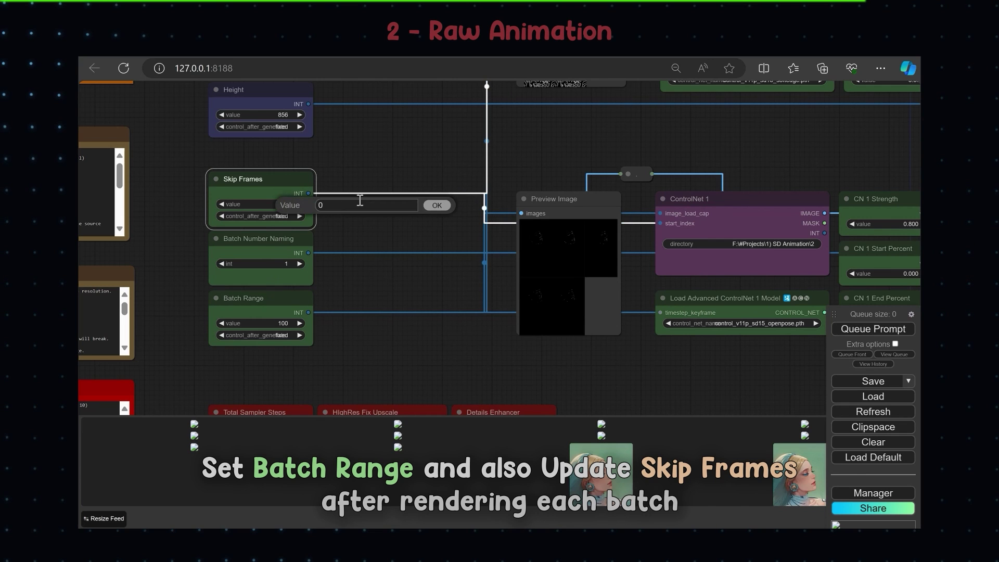
pyautogui.write('100')
pyautogui.press('Return')
pyautogui.click(287, 204)
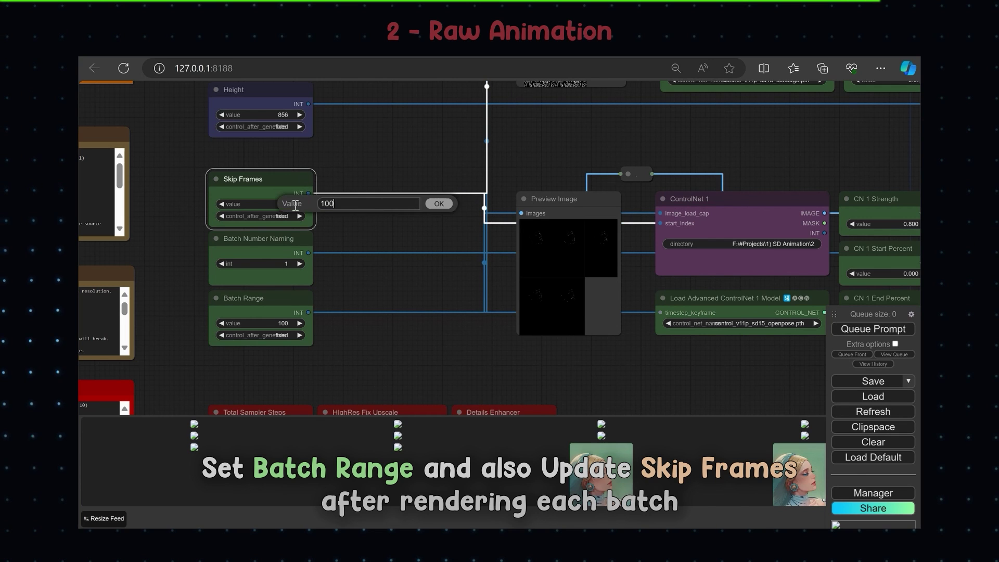
pyautogui.write('200')
pyautogui.press('Return')
pyautogui.click(290, 204)
pyautogui.write('300')
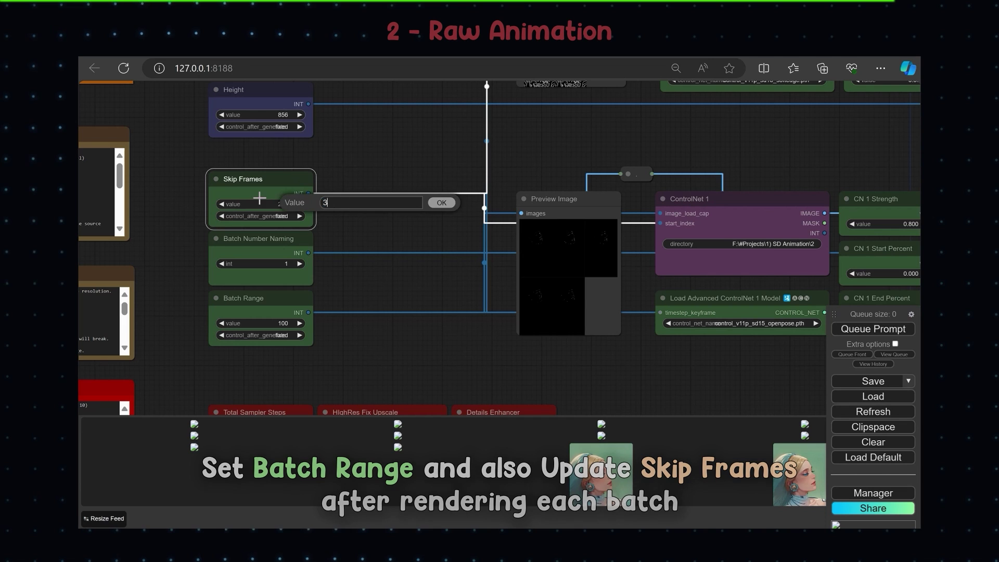
pyautogui.press('Return')
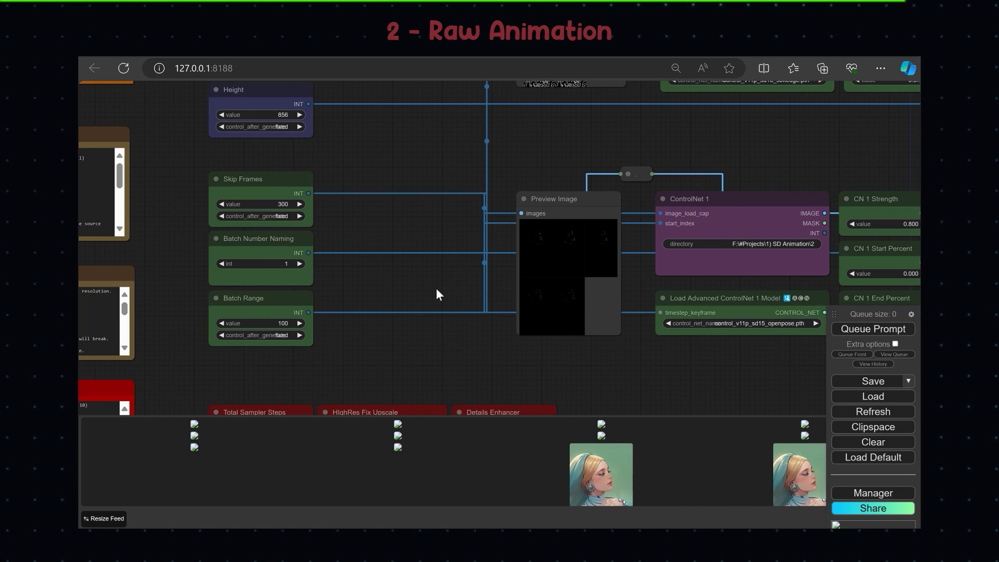
# - Set the Batch Range value to 99 to demonstrate the last batch
pyautogui.click(285, 323)
pyautogui.write('99')
pyautogui.press('Return')
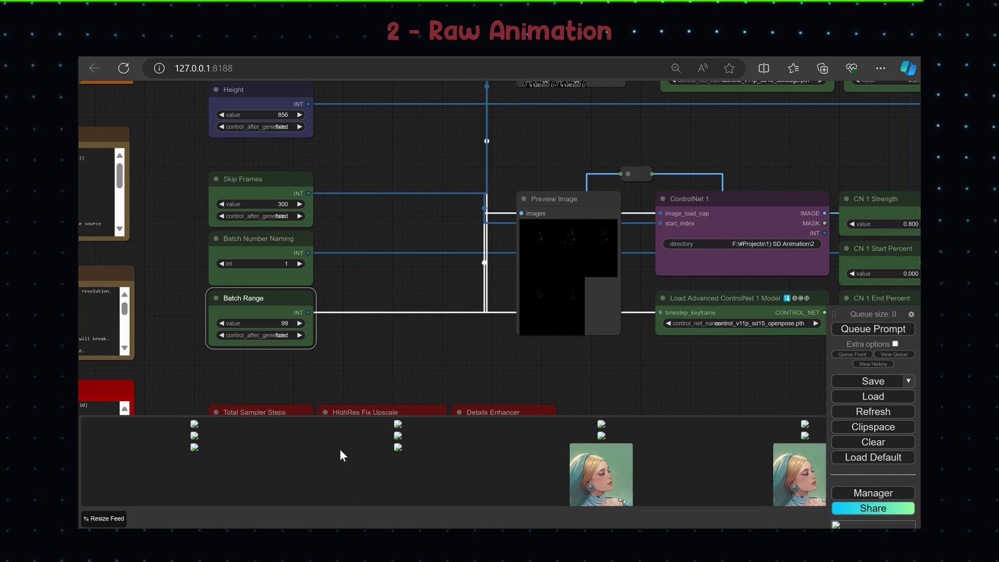
# - Check the number of the last source frame in the "1) Frames" folder
pyautogui.hotkey('alt', 'Tab')
pyautogui.click(578, 75)
pyautogui.click(578, 76)
pyautogui.doubleClick(635, 172)
pyautogui.moveTo(917, 149); pyautogui.dragTo(918, 516)
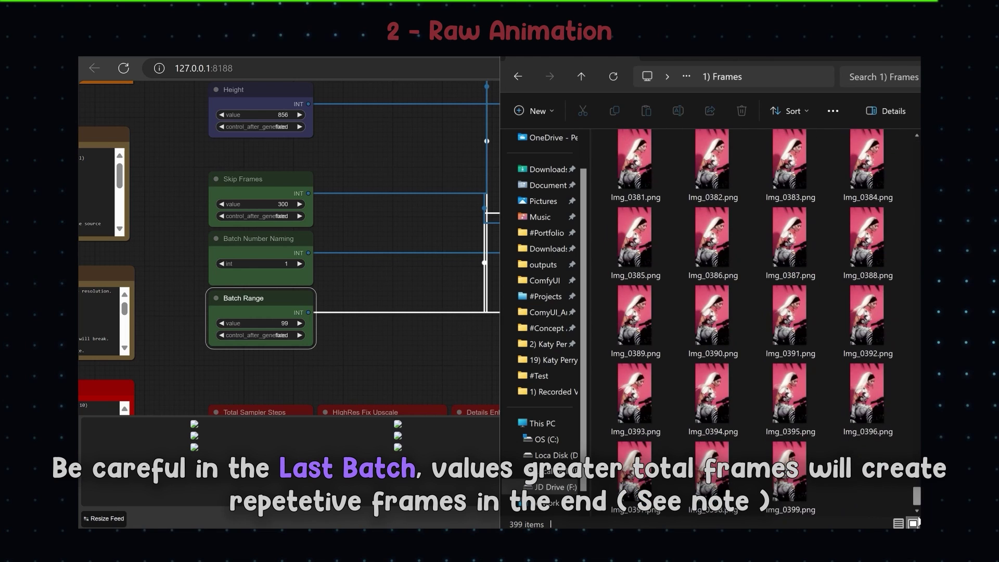
pyautogui.click(784, 509)
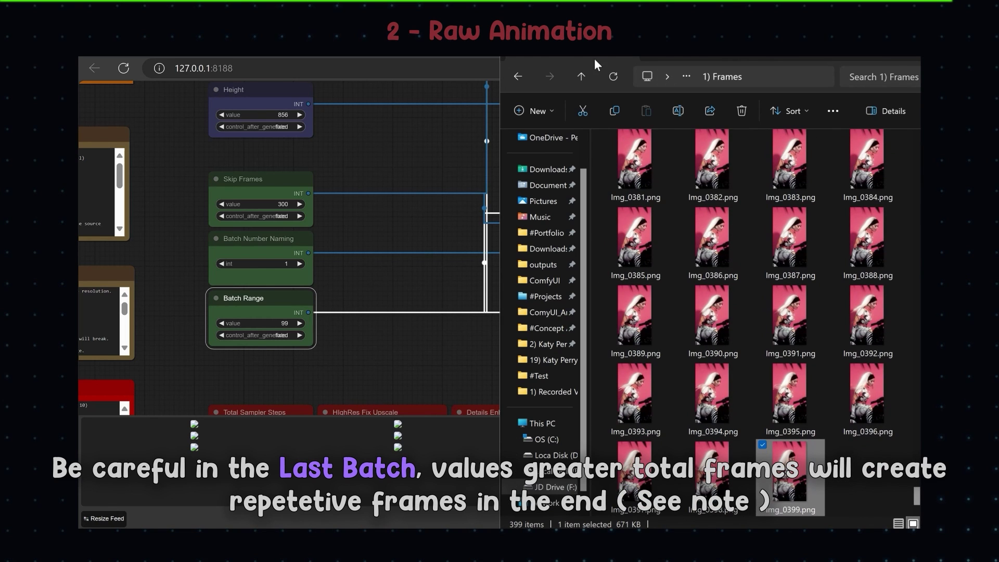
# - Set Skip Frames to 0 and Batch Range to 100 for the first batch
pyautogui.click(347, 168)
pyautogui.click(288, 204)
pyautogui.moveTo(364, 200); pyautogui.dragTo(161, 204)
pyautogui.write('0')
pyautogui.press('Return')
pyautogui.click(286, 323)
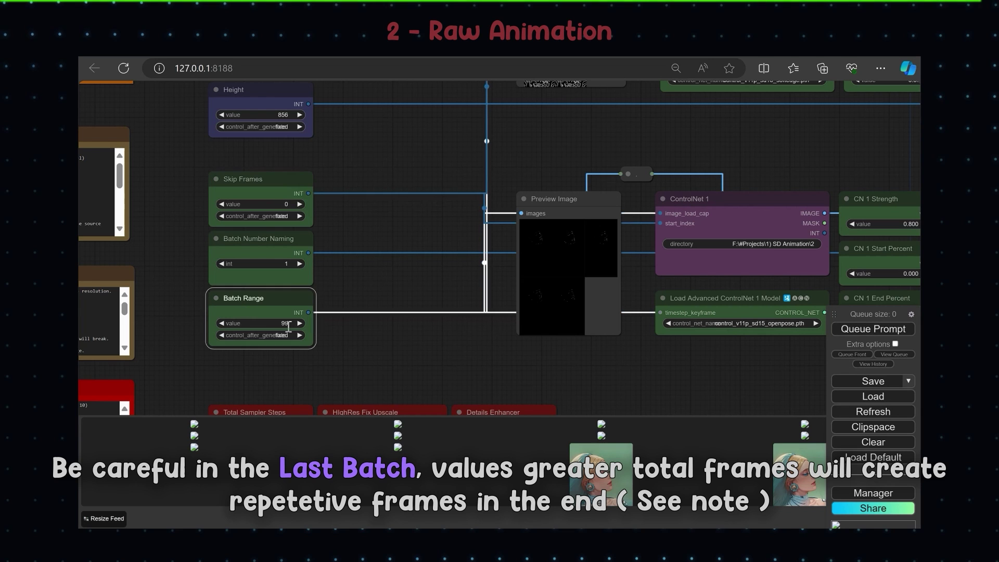
pyautogui.write('100')
pyautogui.press('Return')
pyautogui.doubleClick(346, 322)
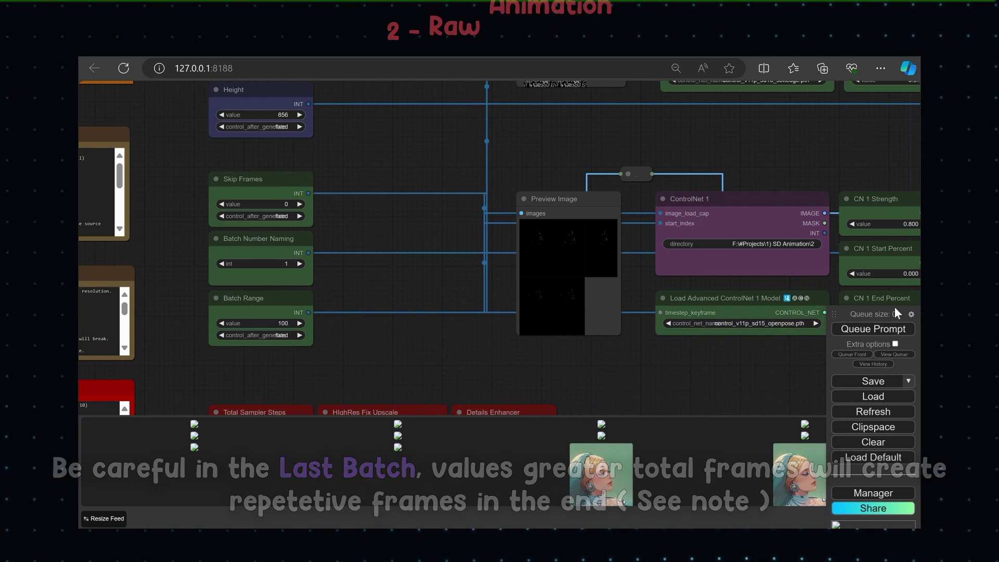
pyautogui.moveTo(894, 307); pyautogui.dragTo(895, 117)
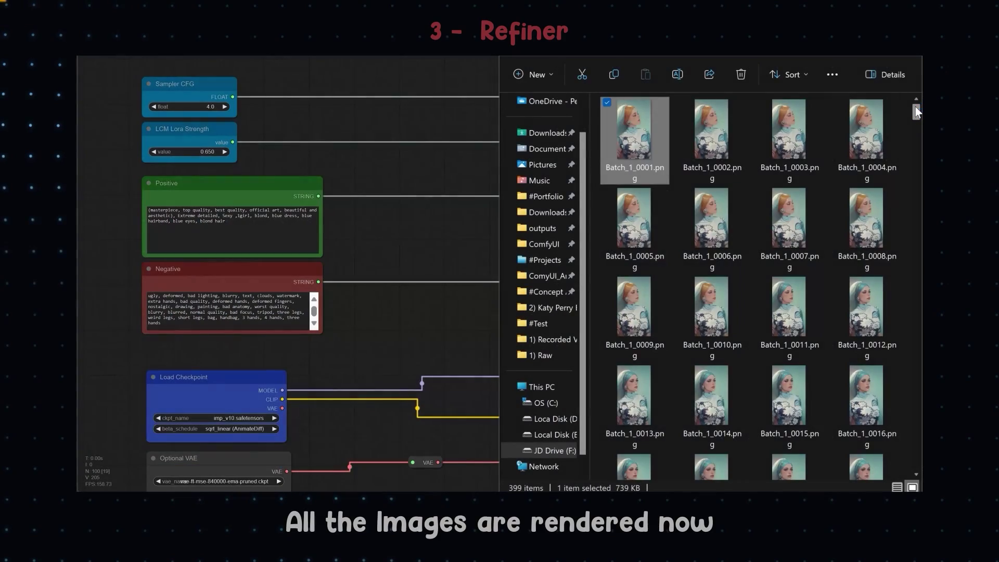
# - Look through the rendered raw frames to the end of the folder and duplicate the ComfyUI browser tab
pyautogui.moveTo(916, 107); pyautogui.dragTo(916, 461)
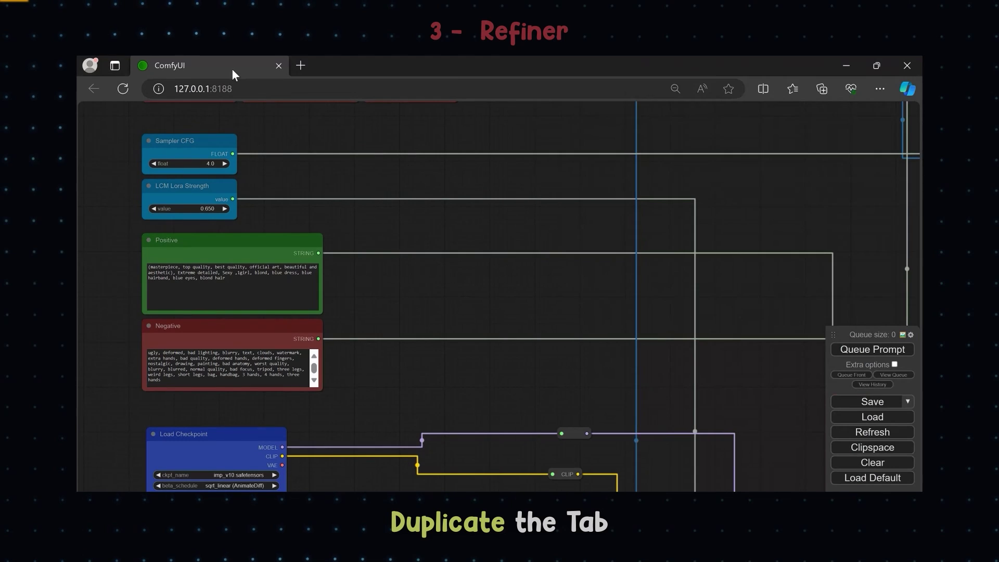
pyautogui.rightClick(232, 68)
pyautogui.click(282, 155)
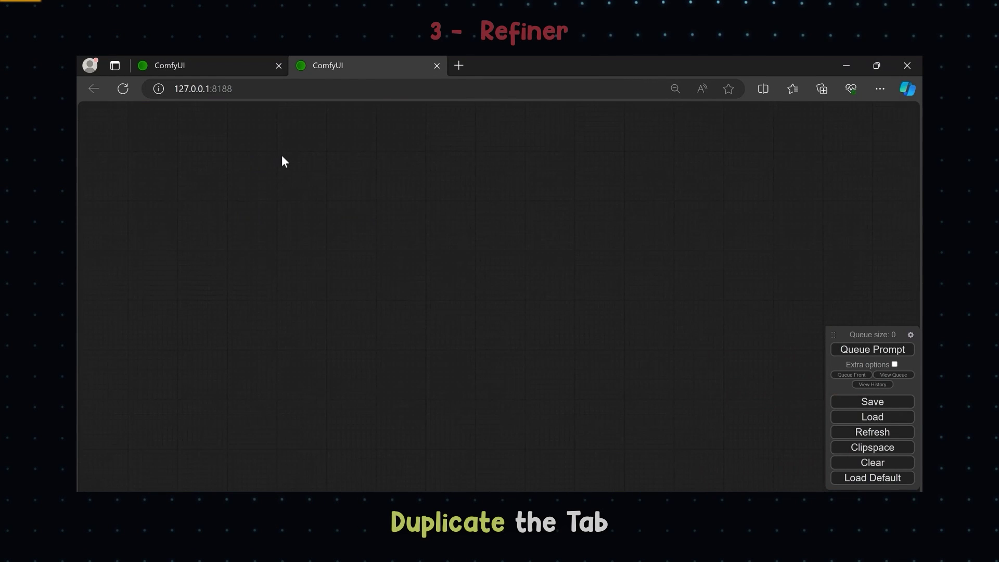
# - Load the "3) AnimateDiff Refiner - LCM v2.1.json" workflow file into the new ComfyUI tab
pyautogui.hotkey('alt', 'Tab')
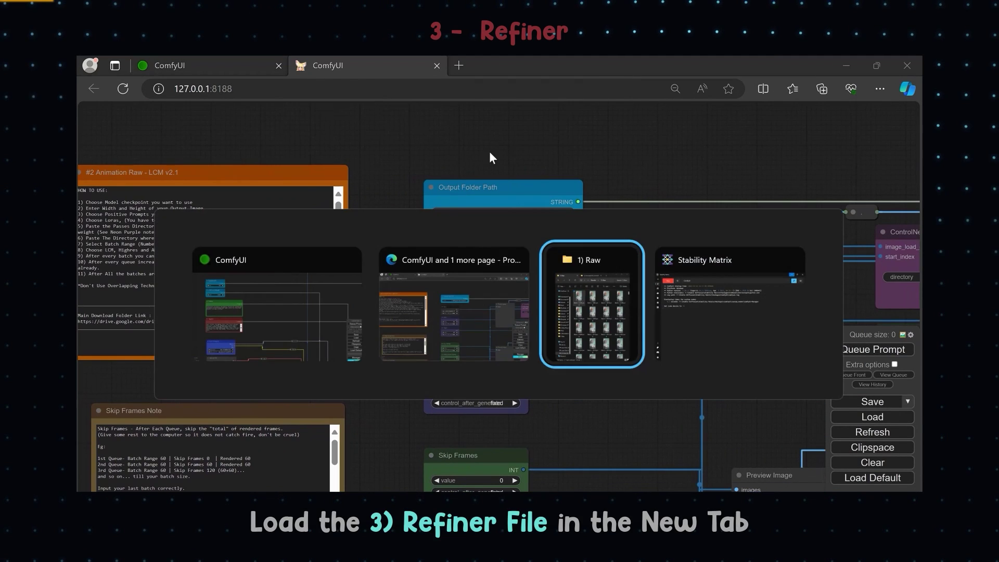
pyautogui.click(698, 71)
pyautogui.click(752, 209)
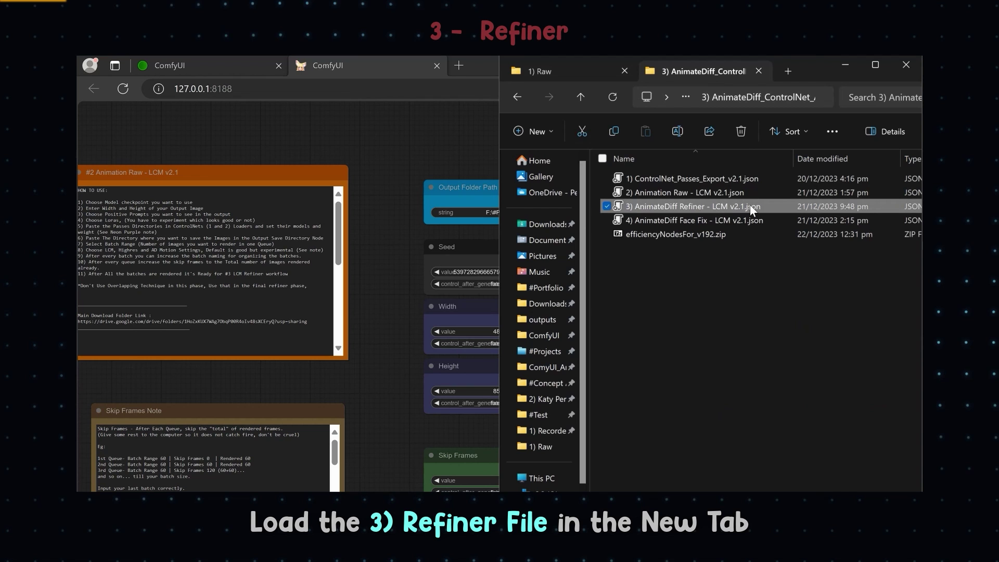
pyautogui.moveTo(752, 208); pyautogui.dragTo(388, 174)
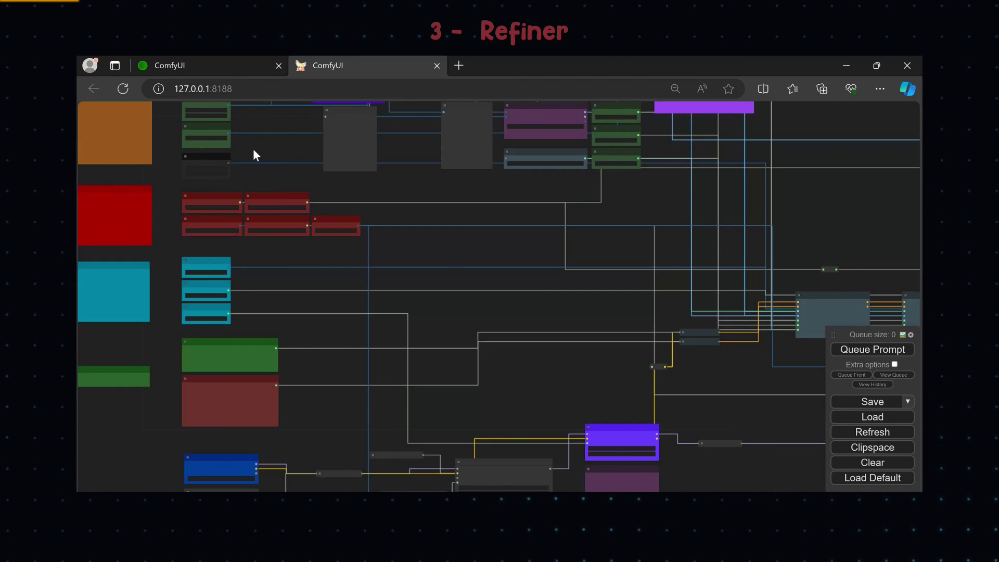
pyautogui.moveTo(253, 148); pyautogui.dragTo(333, 316)
pyautogui.scroll(4, 344, 226)
pyautogui.scroll(2, 332, 264)
pyautogui.moveTo(357, 210); pyautogui.dragTo(326, 233)
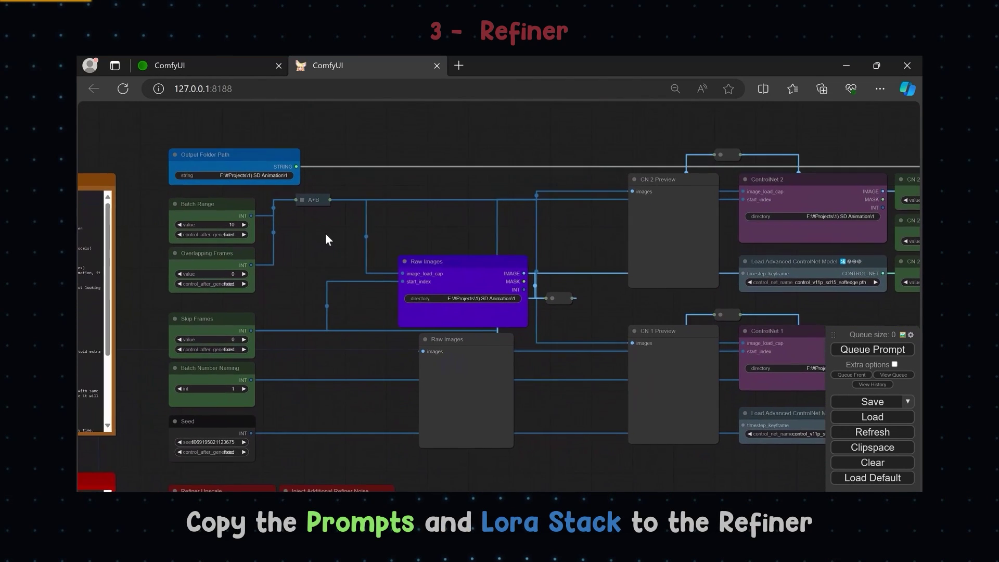
# - Copy the positive prompt from the raw animation workflow and paste it over the refiner workflow's Positive prompt
pyautogui.click(177, 67)
pyautogui.click(241, 288)
pyautogui.hotkey('ctrl', 'a')
pyautogui.hotkey('ctrl', 'c')
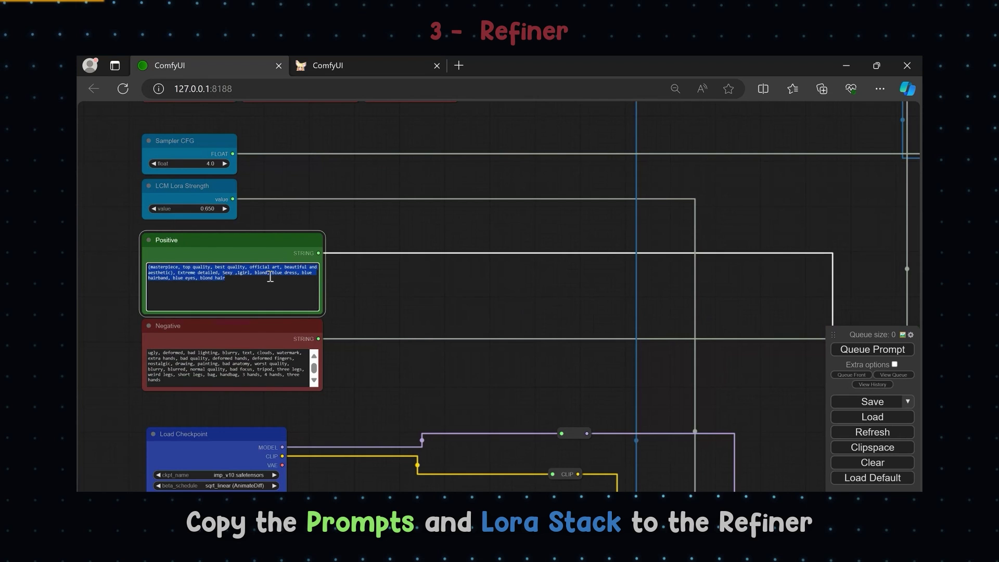
pyautogui.click(357, 61)
pyautogui.scroll(2, 344, 323)
pyautogui.moveTo(343, 323); pyautogui.dragTo(409, 139)
pyautogui.moveTo(329, 444); pyautogui.dragTo(379, 115)
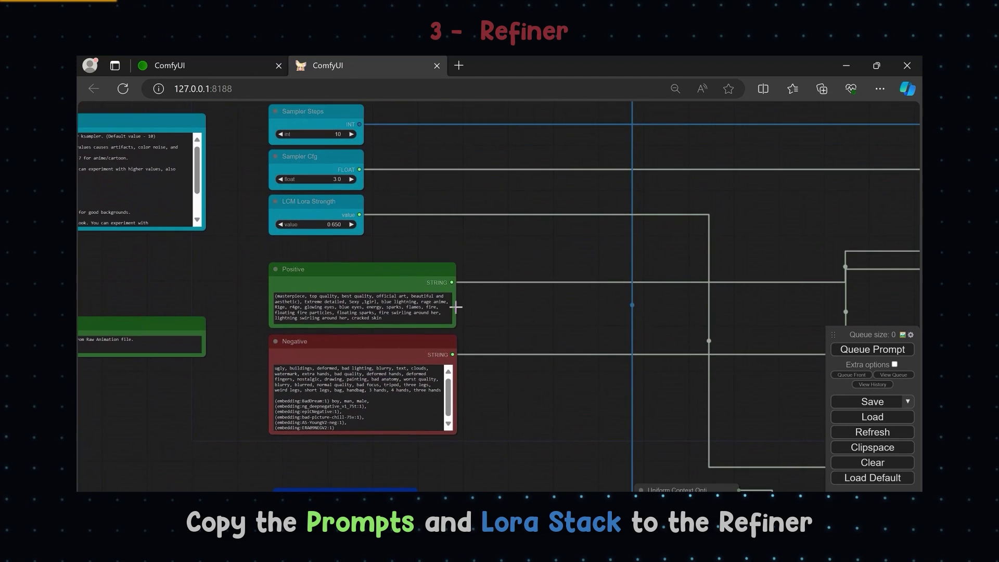
pyautogui.click(451, 311)
pyautogui.hotkey('ctrl', 'a')
pyautogui.hotkey('ctrl', 'v')
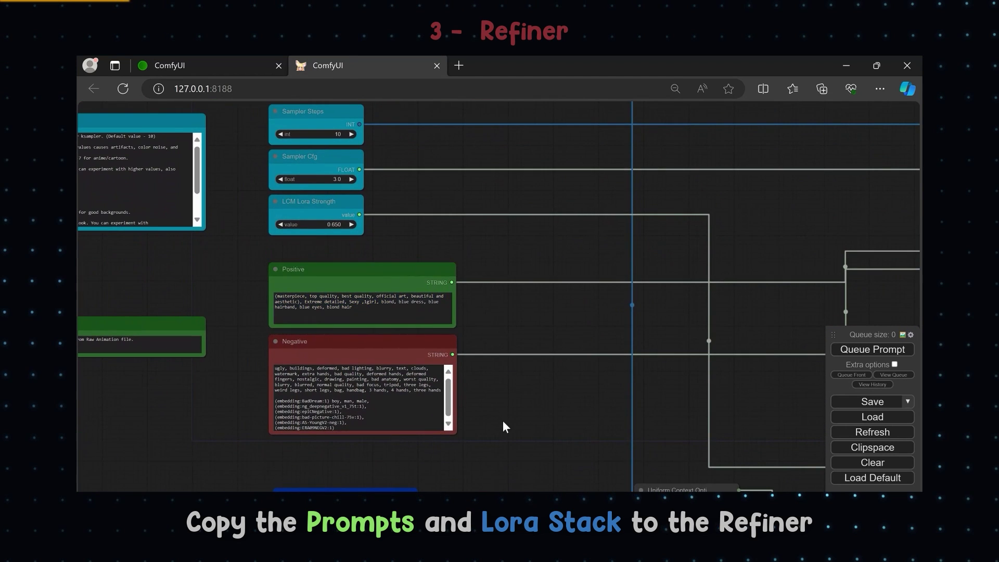
# - Select both CR LoRA Stack nodes in the raw animation workflow for copying
pyautogui.moveTo(504, 427); pyautogui.dragTo(522, 161)
pyautogui.scroll(-2, 529, 364)
pyautogui.click(182, 62)
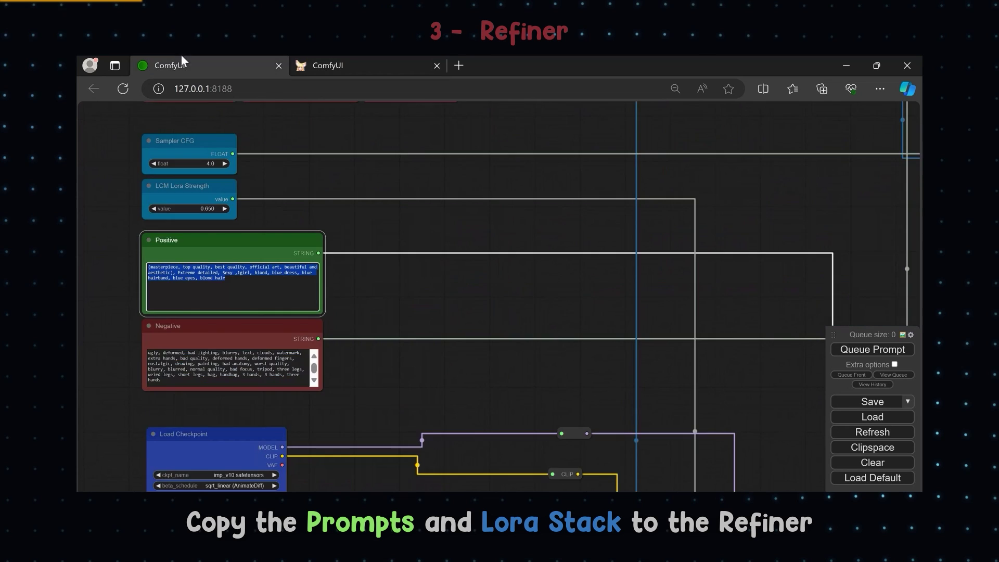
pyautogui.moveTo(353, 454); pyautogui.dragTo(527, 130)
pyautogui.moveTo(478, 398); pyautogui.dragTo(555, 406)
pyautogui.click(339, 250)
pyautogui.keyDown('ctrl'); pyautogui.click(452, 257); pyautogui.keyUp('ctrl')
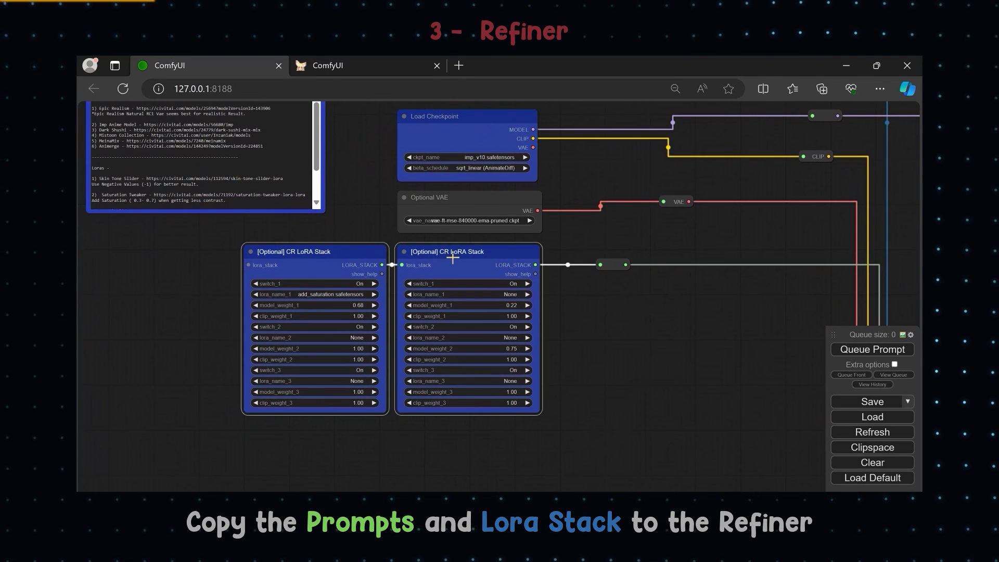
# - Replace the refiner's first CR LoRA Stack node with the two copied stacks and link them to the remaining stack
pyautogui.click(384, 69)
pyautogui.moveTo(245, 281); pyautogui.dragTo(400, 236)
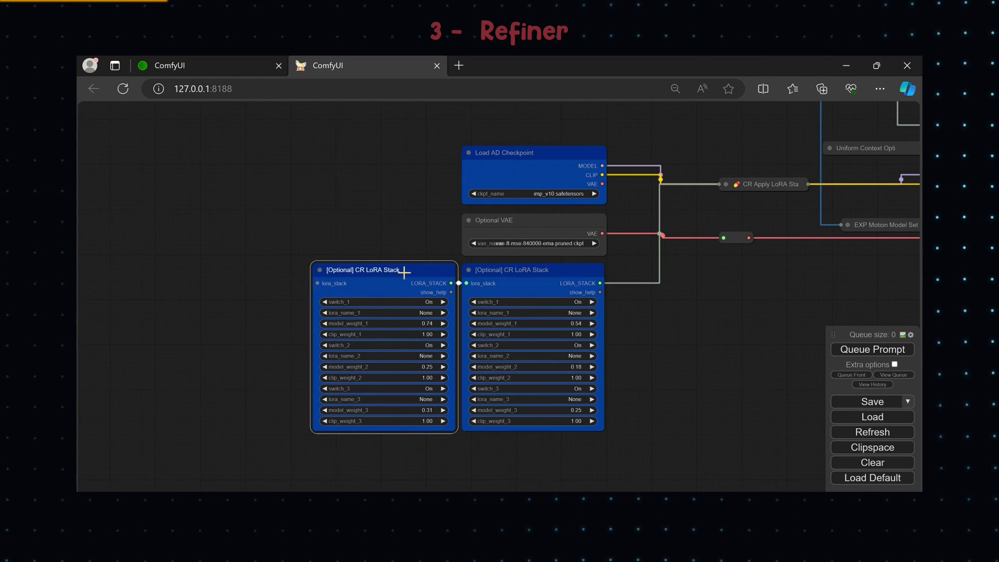
pyautogui.press('Delete')
pyautogui.hotkey('ctrl', 'v')
pyautogui.moveTo(414, 302); pyautogui.dragTo(318, 274)
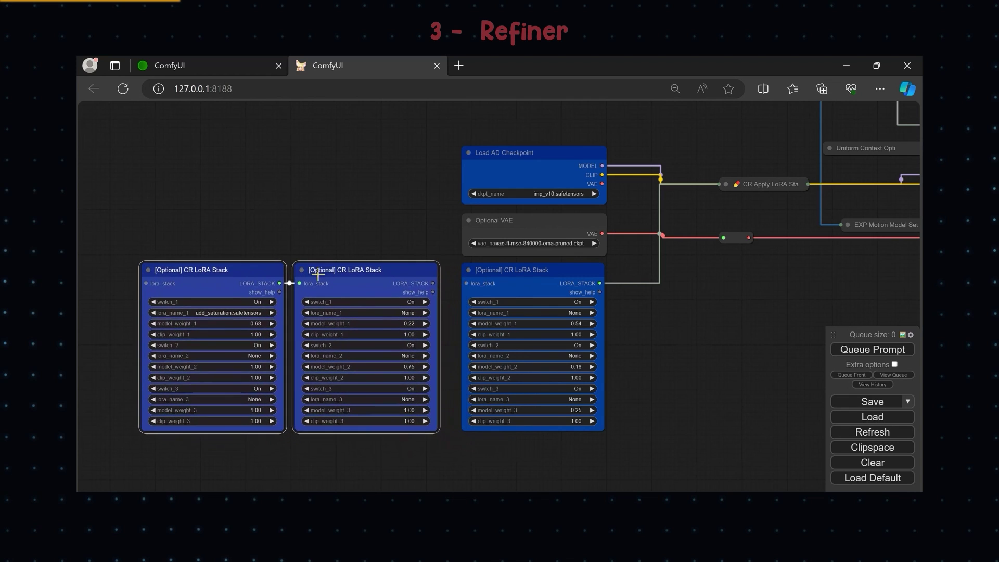
pyautogui.click(458, 433)
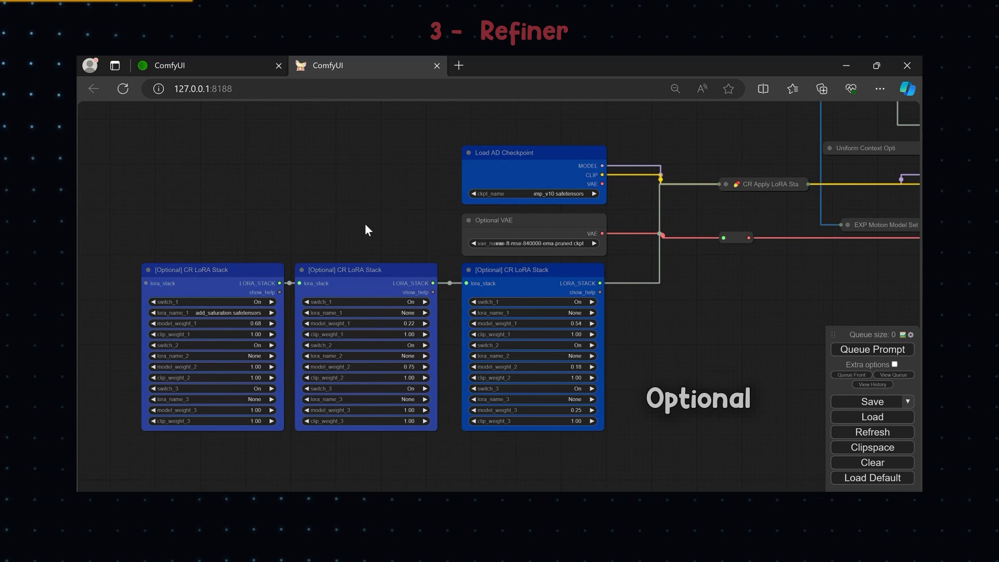
# - Close the browser tab holding the raw animation workflow
pyautogui.moveTo(376, 194); pyautogui.dragTo(279, 351)
pyautogui.click(218, 62)
pyautogui.moveTo(341, 186); pyautogui.dragTo(256, 390)
pyautogui.click(279, 66)
# - Create a folder named "2) Refined" inside the Render folder
pyautogui.scroll(-2, 271, 281)
pyautogui.scroll(-3, 592, 161)
pyautogui.moveTo(591, 161); pyautogui.dragTo(487, 400)
pyautogui.scroll(5, 328, 295)
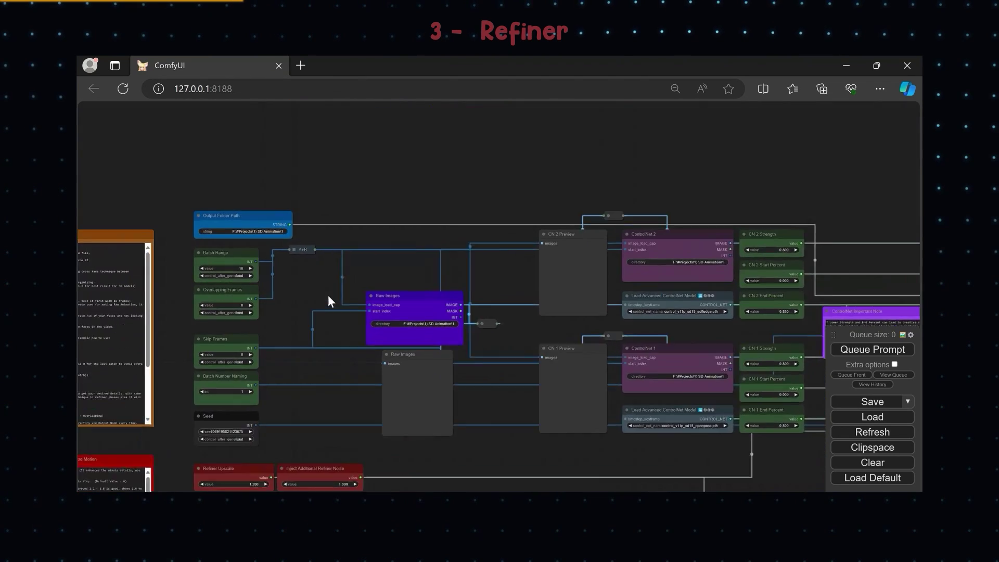
pyautogui.hotkey('alt', 'Tab')
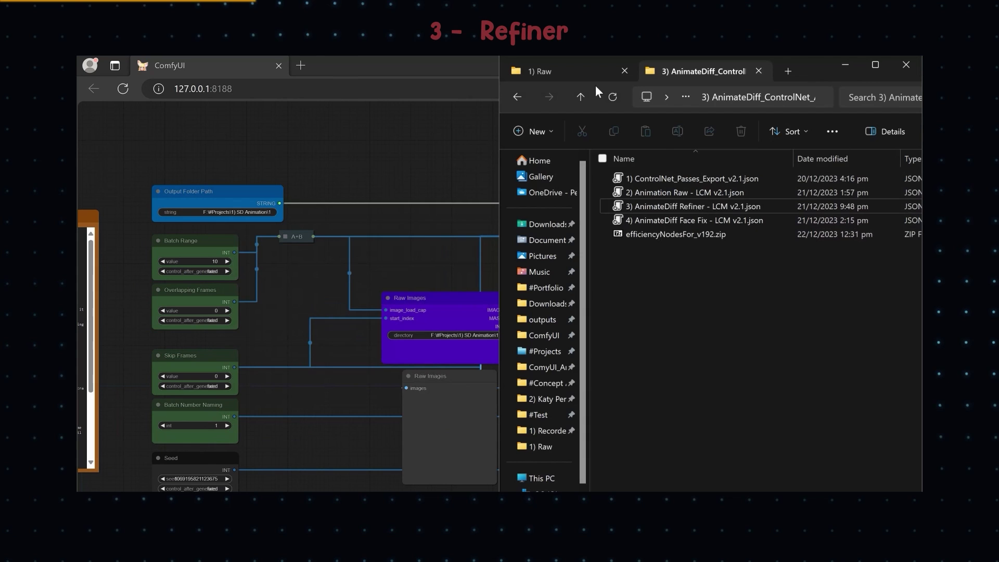
pyautogui.click(586, 75)
pyautogui.click(581, 97)
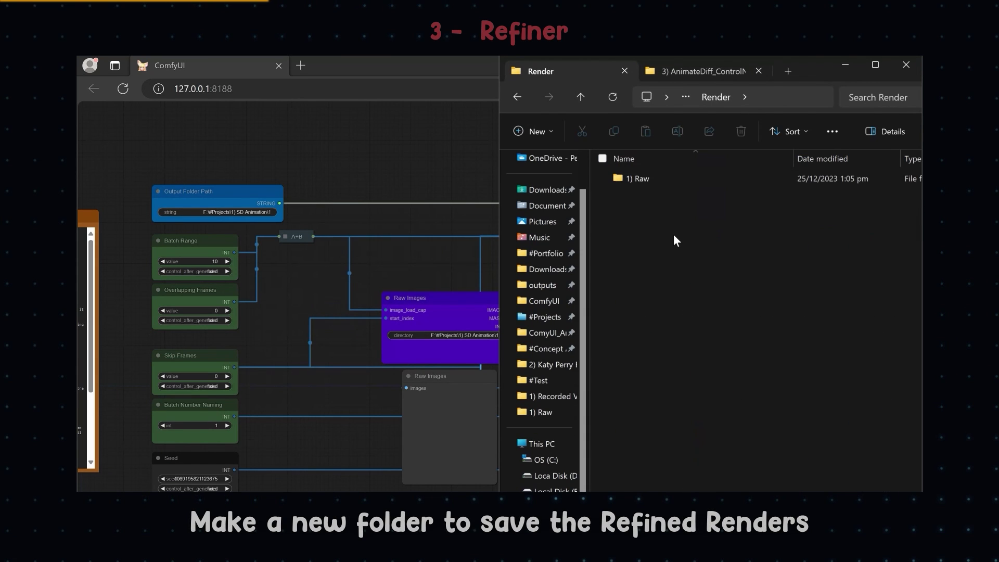
pyautogui.hotkey('ctrl', 'shift', 'n')
pyautogui.write('2) Refined')
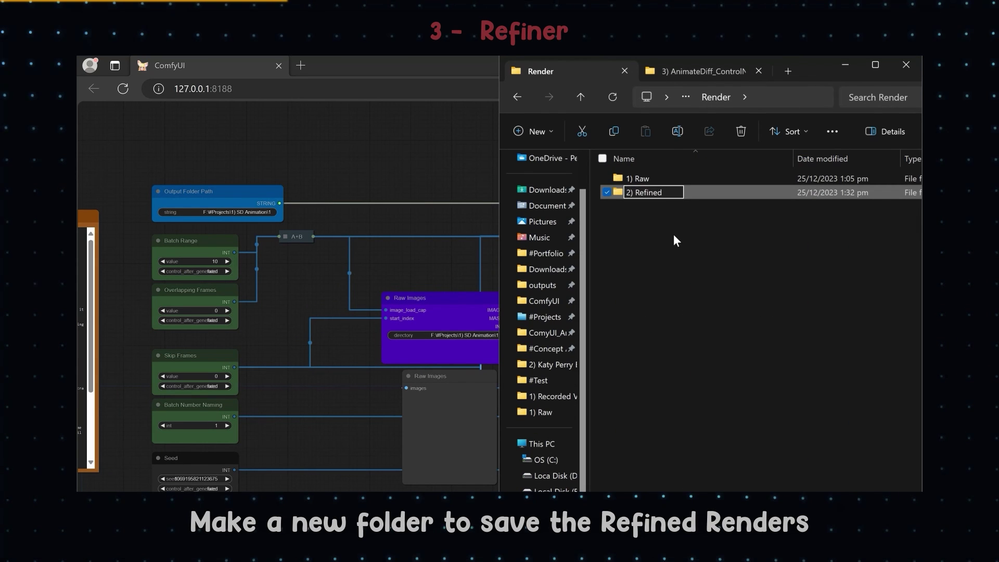
pyautogui.press('Return')
# - Set the refiner's Output Folder Path to the path of the "2) Refined" folder
pyautogui.doubleClick(654, 193)
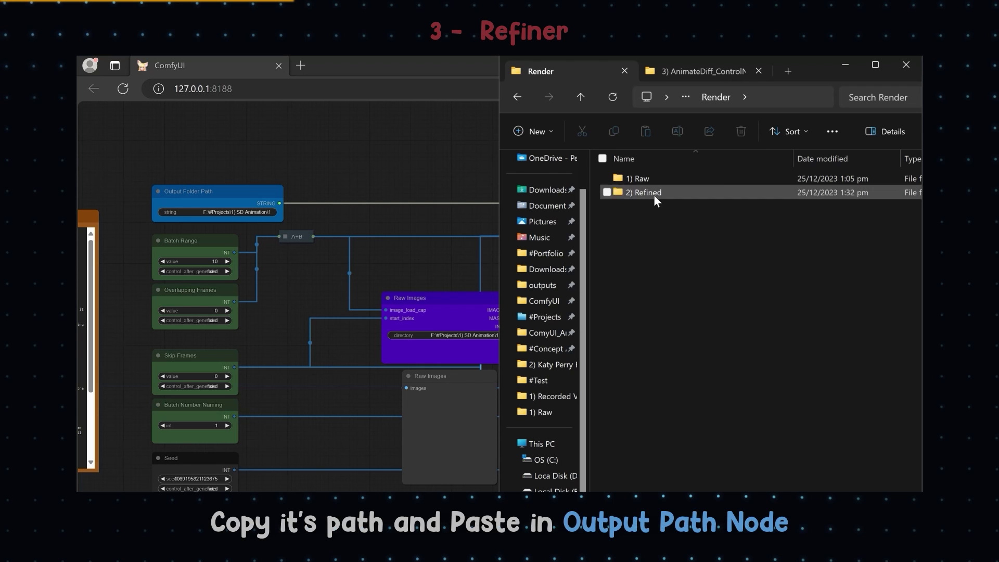
pyautogui.click(804, 98)
pyautogui.click(680, 241)
pyautogui.click(354, 215)
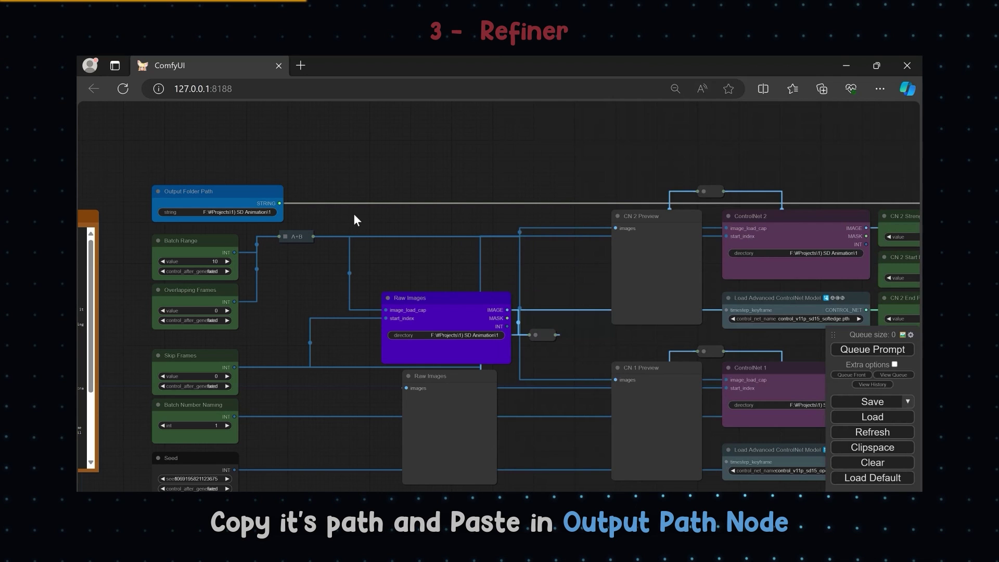
pyautogui.moveTo(280, 295); pyautogui.dragTo(333, 268)
pyautogui.click(299, 185)
pyautogui.hotkey('ctrl', 'a')
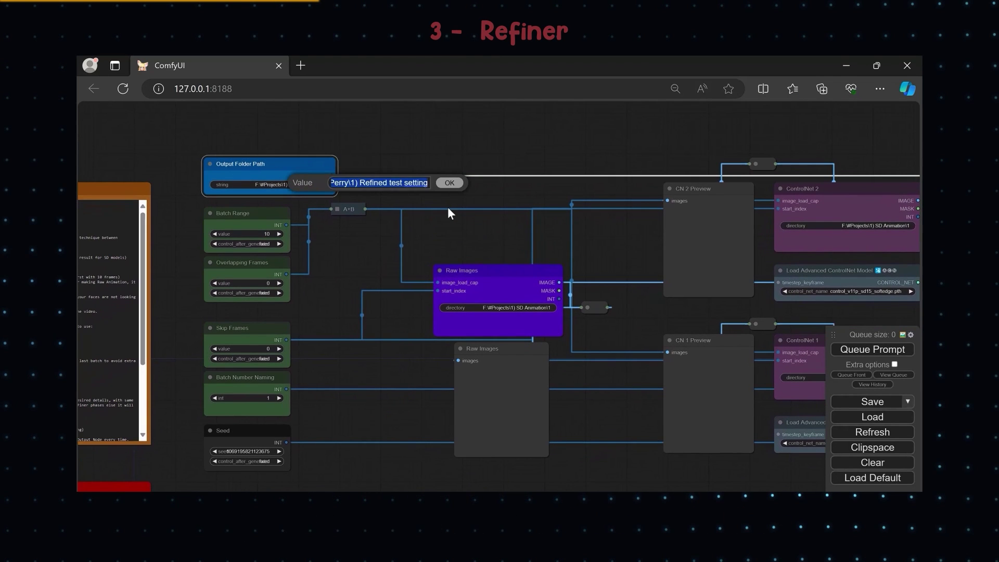
pyautogui.hotkey('ctrl', 'v')
pyautogui.click(449, 184)
# - Set the Raw Images node's directory to the path of the "1) Raw" render folder
pyautogui.moveTo(346, 302); pyautogui.dragTo(339, 224)
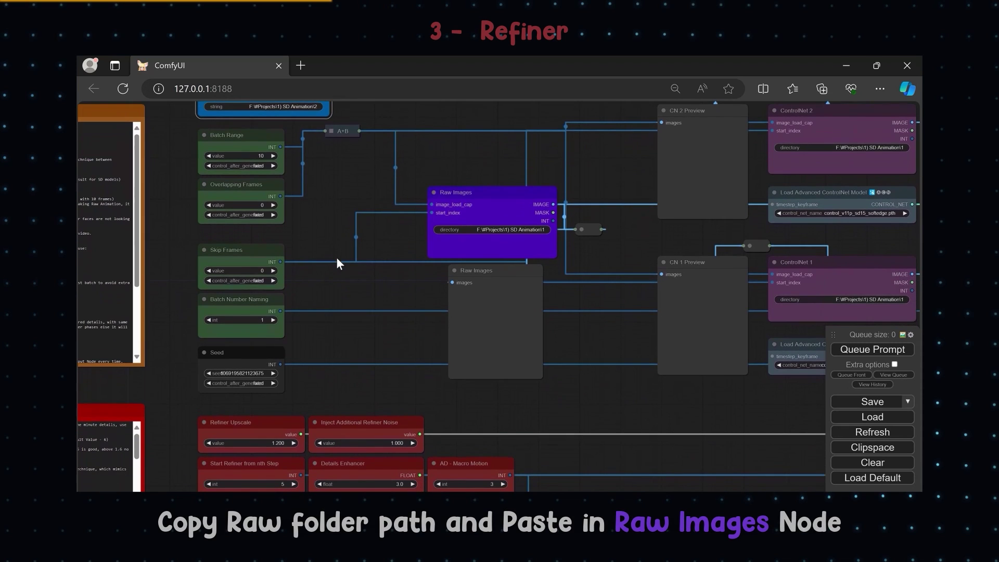
pyautogui.hotkey('alt', 'Tab')
pyautogui.click(581, 97)
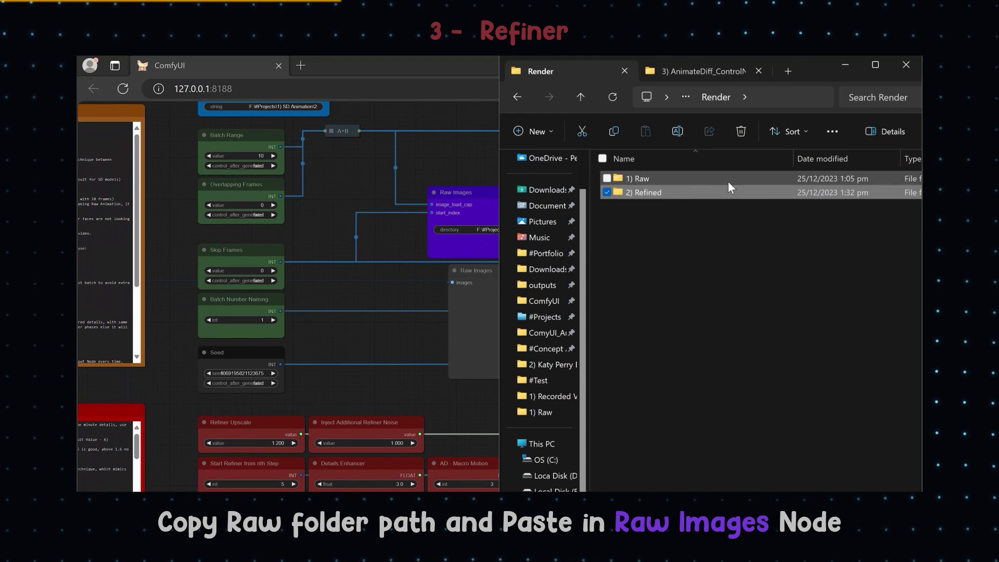
pyautogui.doubleClick(665, 179)
pyautogui.click(801, 100)
pyautogui.hotkey('ctrl', 'c')
pyautogui.hotkey('alt', 'Tab')
pyautogui.click(522, 229)
pyautogui.hotkey('ctrl', 'v')
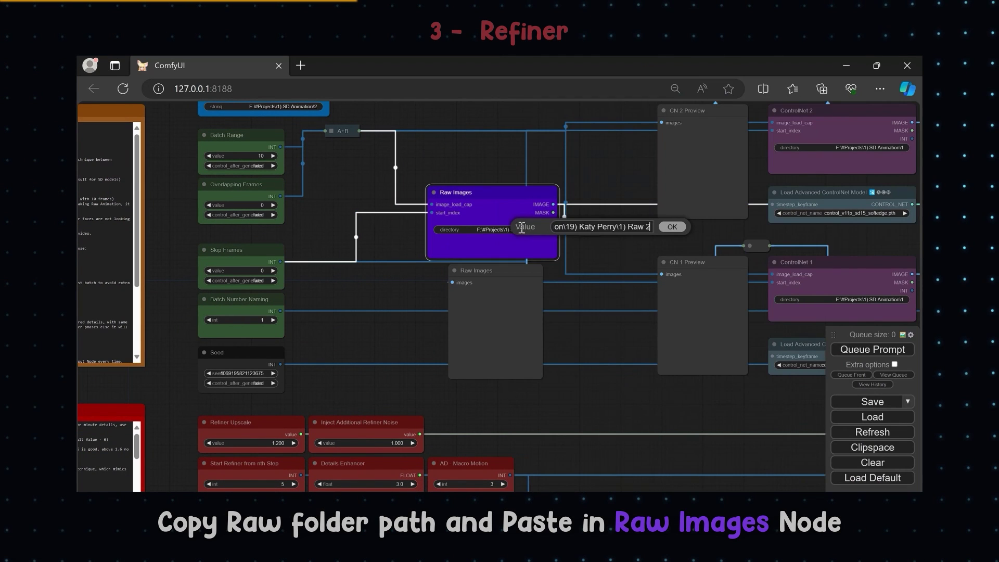
pyautogui.click(672, 227)
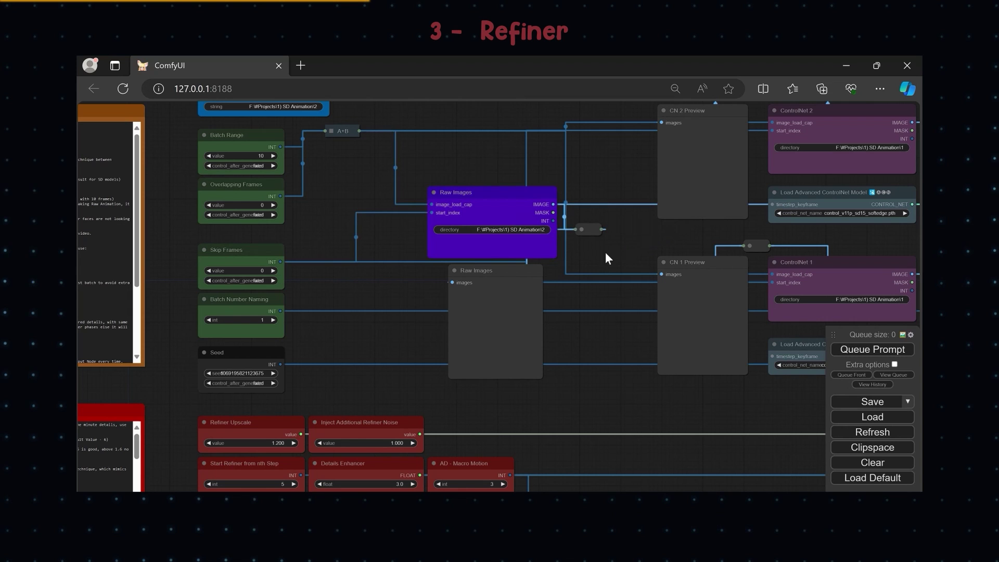
# - Set the ControlNet 2 node's directory to the path of the "2) Softedge" pass folder
pyautogui.moveTo(380, 267); pyautogui.dragTo(116, 335)
pyautogui.click(562, 189)
pyautogui.click(622, 337)
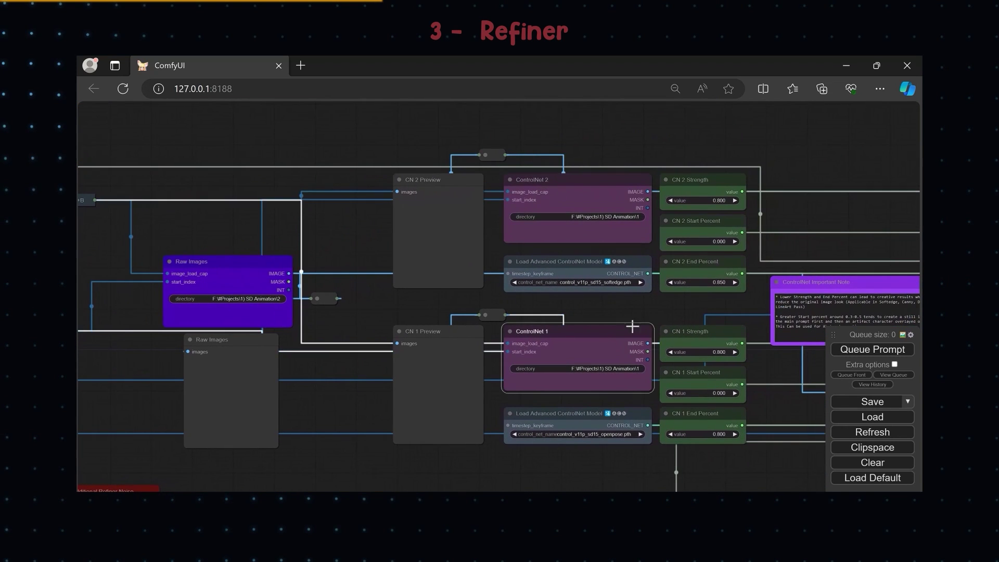
pyautogui.hotkey('alt', 'Tab')
pyautogui.click(581, 97)
pyautogui.doubleClick(718, 184)
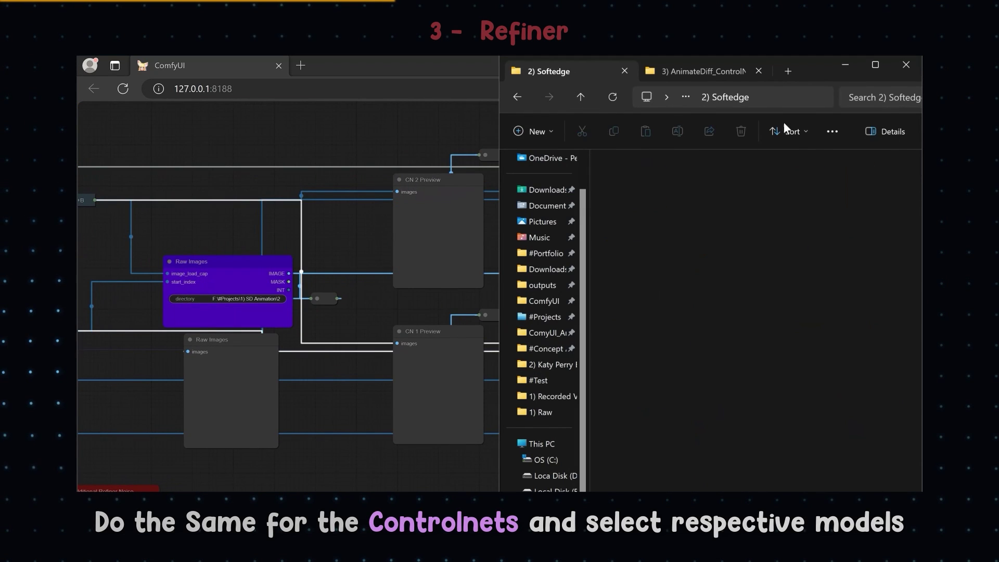
pyautogui.click(777, 100)
pyautogui.hotkey('alt', 'Tab')
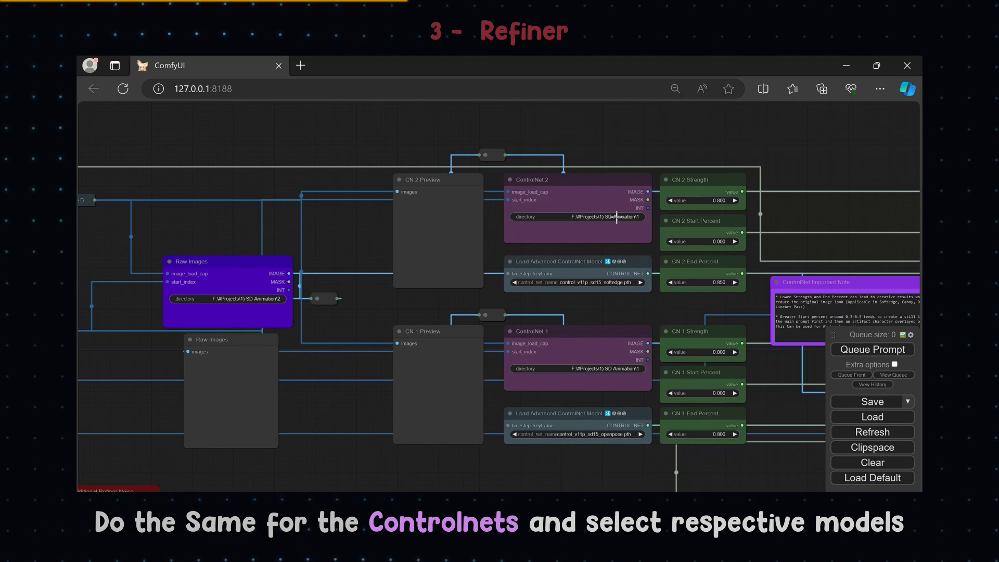
pyautogui.click(617, 216)
pyautogui.click(767, 214)
# - Set the ControlNet 1 node's directory to the path of the "5) OpenPose" pass folder
pyautogui.hotkey('alt', 'Tab')
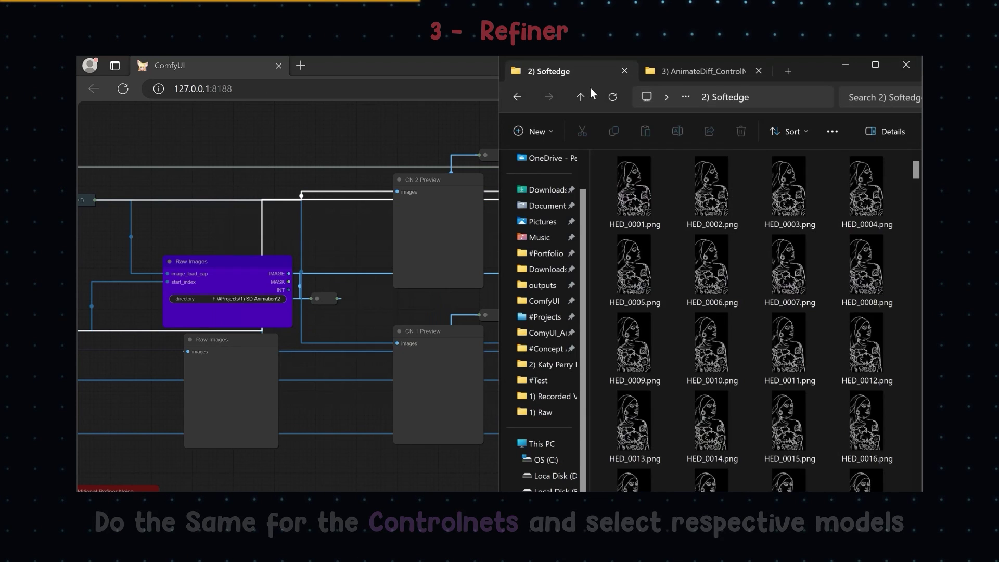
pyautogui.click(582, 96)
pyautogui.doubleClick(876, 190)
pyautogui.click(773, 97)
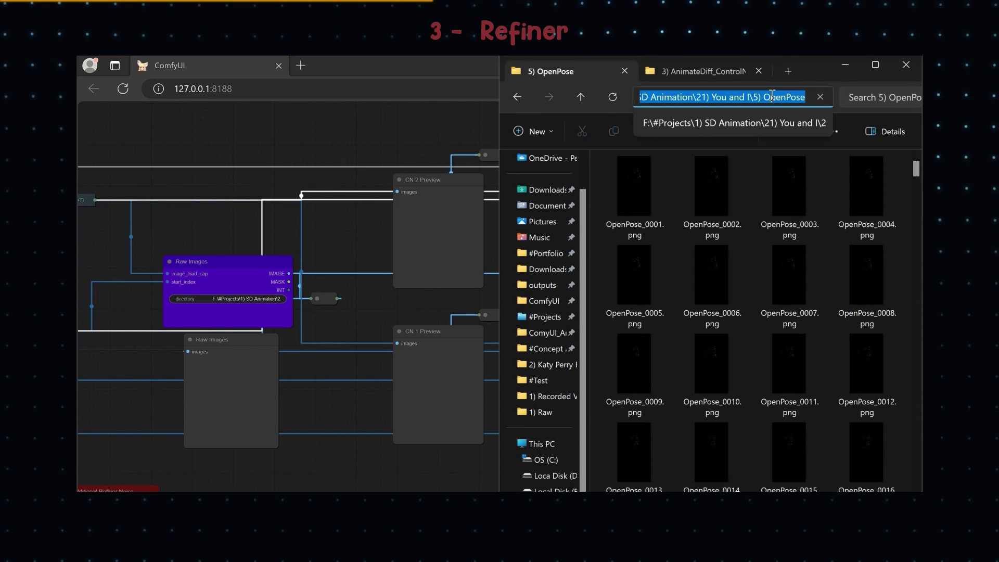
pyautogui.hotkey('alt', 'Tab')
pyautogui.click(602, 367)
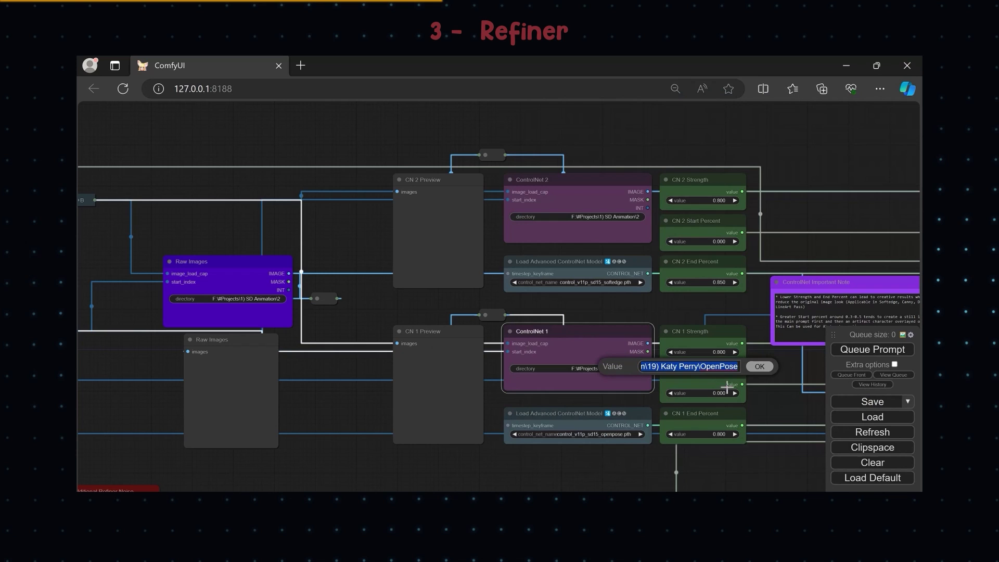
pyautogui.click(759, 367)
# - Show the workflow full screen and set CN 2 Strength to 0.7
pyautogui.moveTo(733, 303); pyautogui.dragTo(610, 312)
pyautogui.press('F11')
pyautogui.click(605, 163)
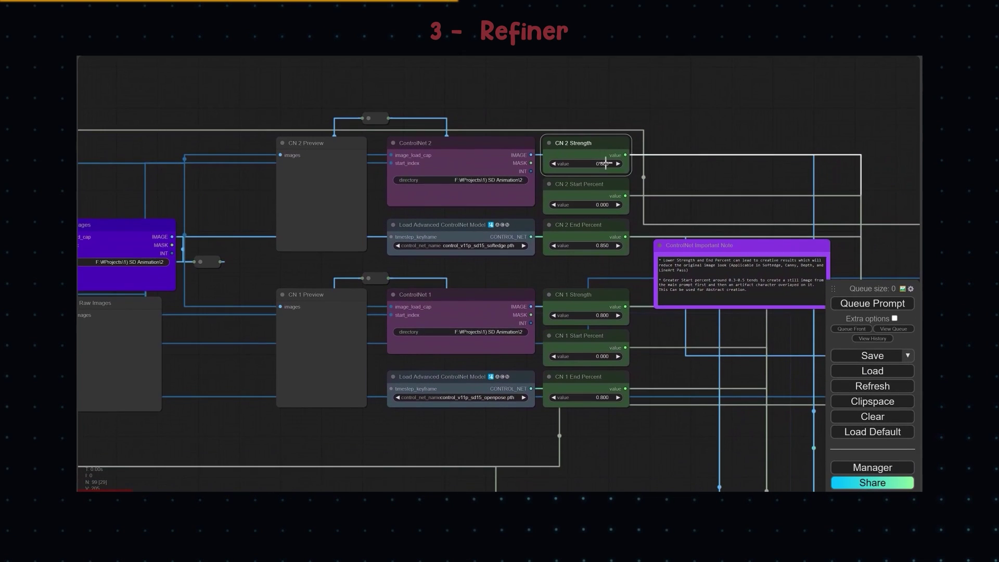
pyautogui.write('0.7')
pyautogui.press('Return')
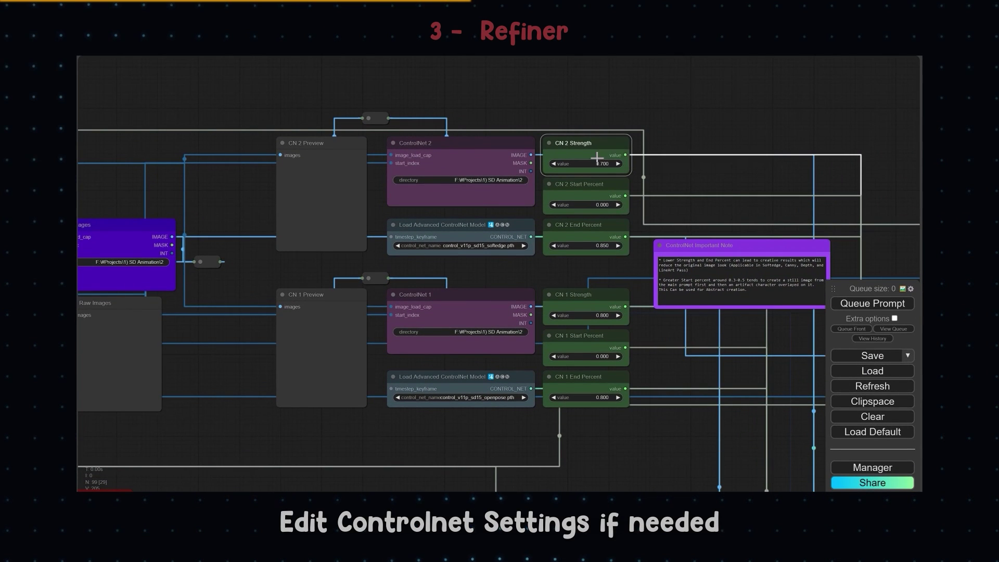
# - Set CN 2 End Percent to 0.8 and CN 1 End Percent to 0.9
pyautogui.click(606, 246)
pyautogui.write('0.')
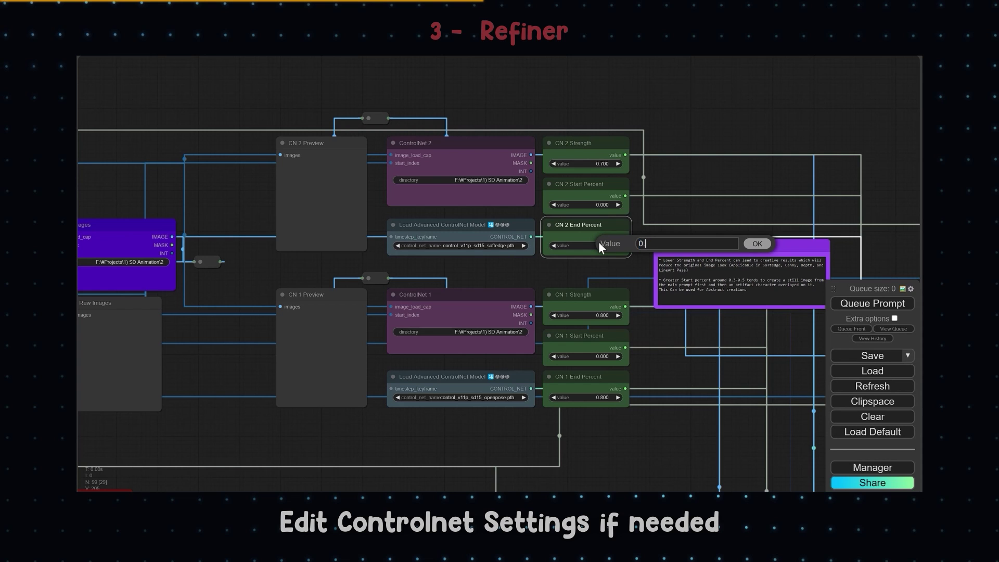
pyautogui.write('8')
pyautogui.press('Return')
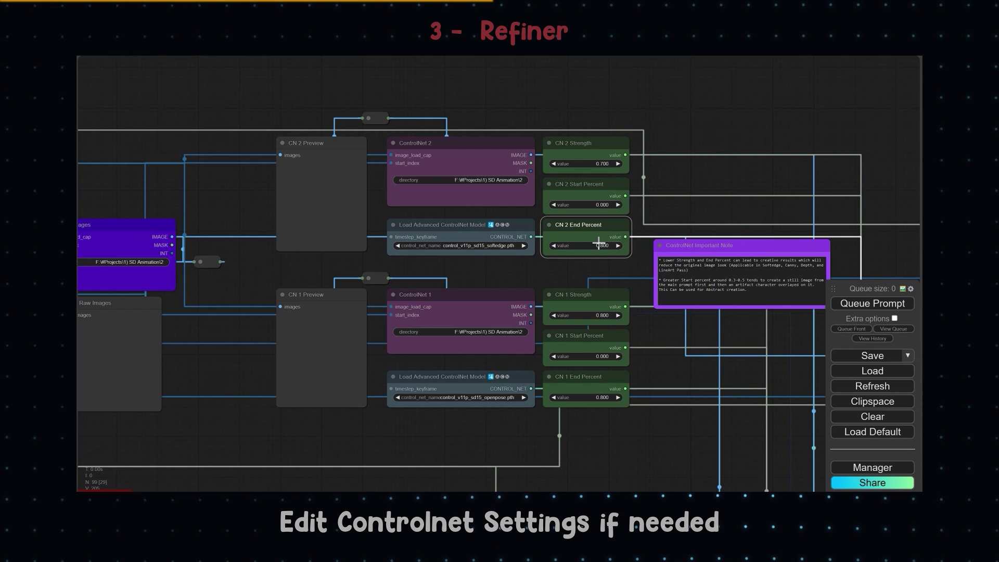
pyautogui.click(606, 398)
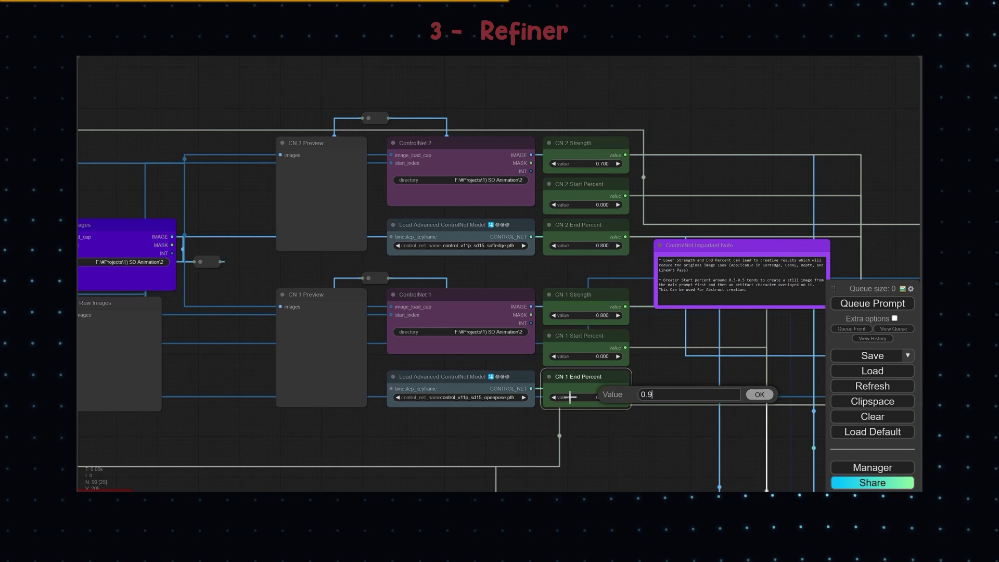
pyautogui.press('Return')
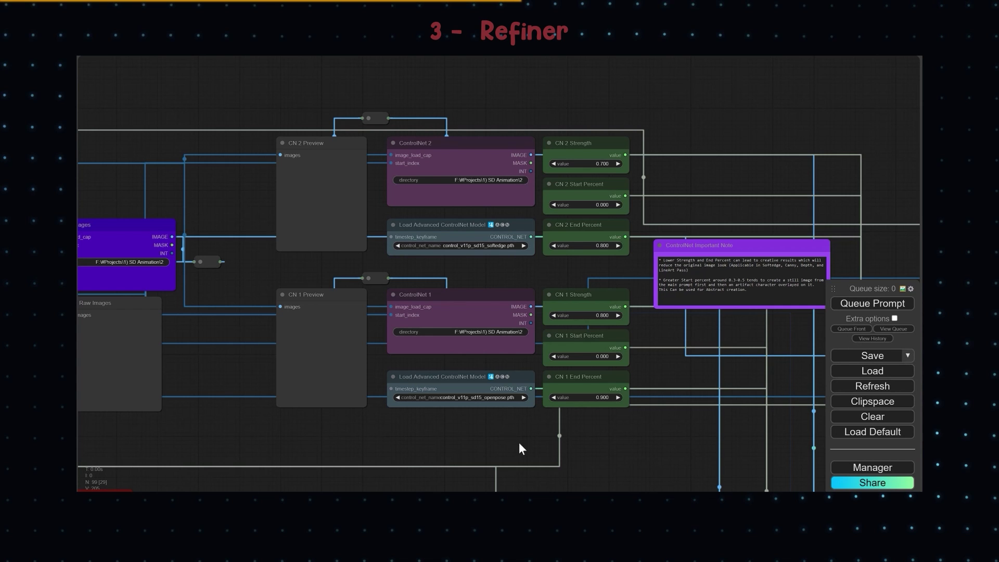
# - Set the Start Refiner from nth Step value to 6
pyautogui.scroll(-1, 448, 445)
pyautogui.moveTo(403, 445); pyautogui.dragTo(666, 370)
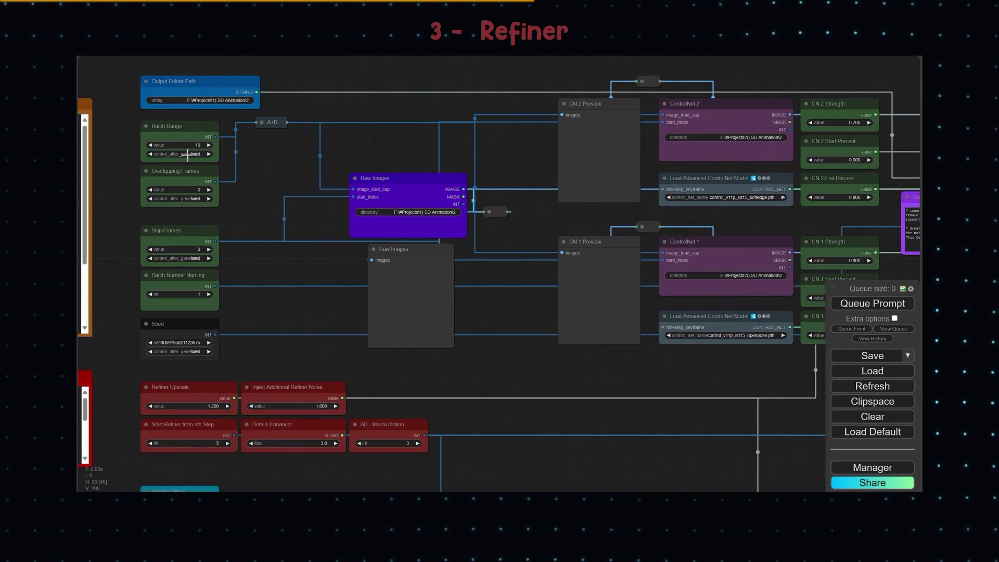
pyautogui.moveTo(492, 420); pyautogui.dragTo(539, 257)
pyautogui.scroll(-1, 539, 256)
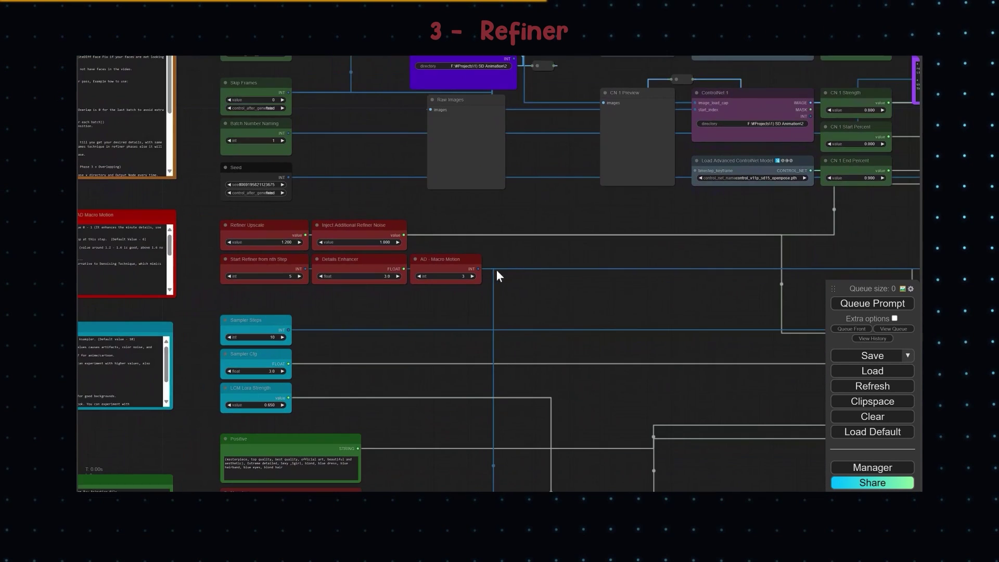
pyautogui.scroll(2, 353, 320)
pyautogui.scroll(1, 325, 310)
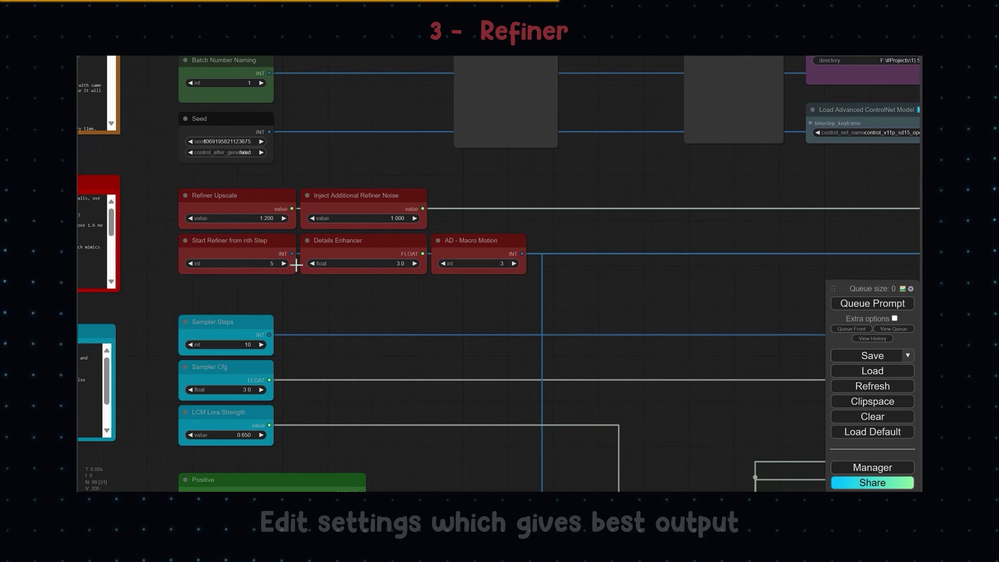
pyautogui.click(285, 264)
pyautogui.click(299, 282)
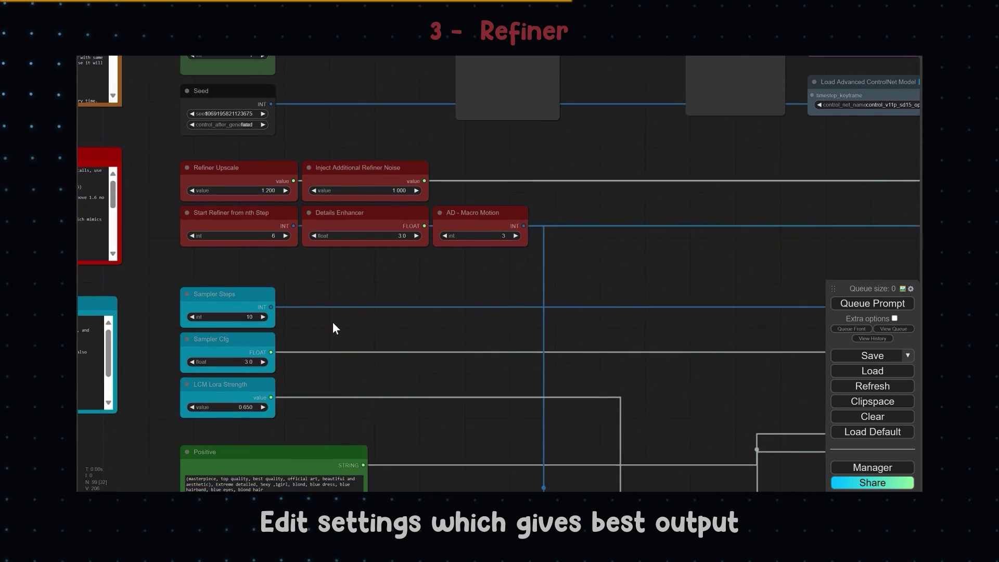
# - Choose imp_v10.safetensors as the Load AD Checkpoint model
pyautogui.moveTo(333, 322); pyautogui.dragTo(342, 270)
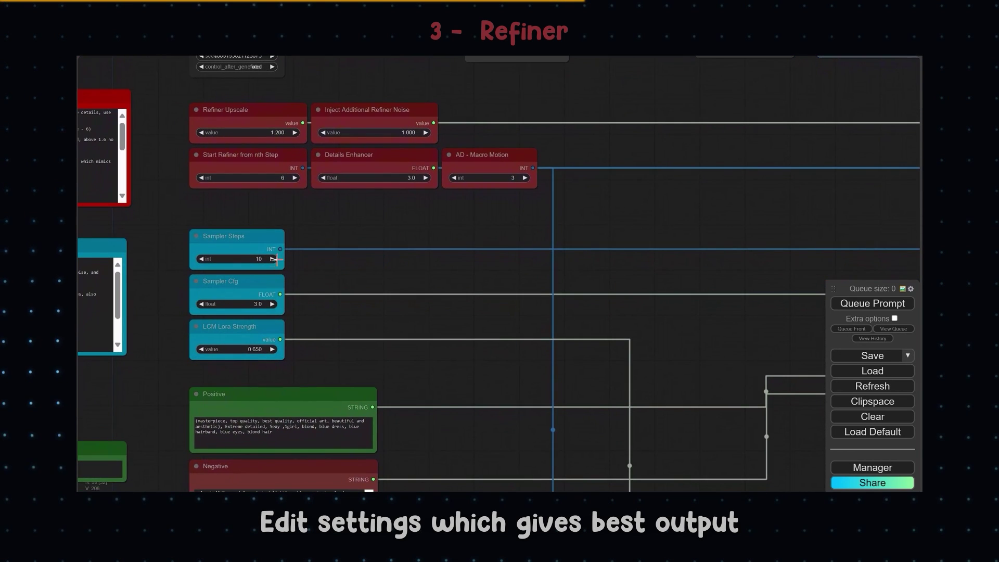
pyautogui.moveTo(442, 401); pyautogui.dragTo(431, 126)
pyautogui.moveTo(438, 312); pyautogui.dragTo(352, 223)
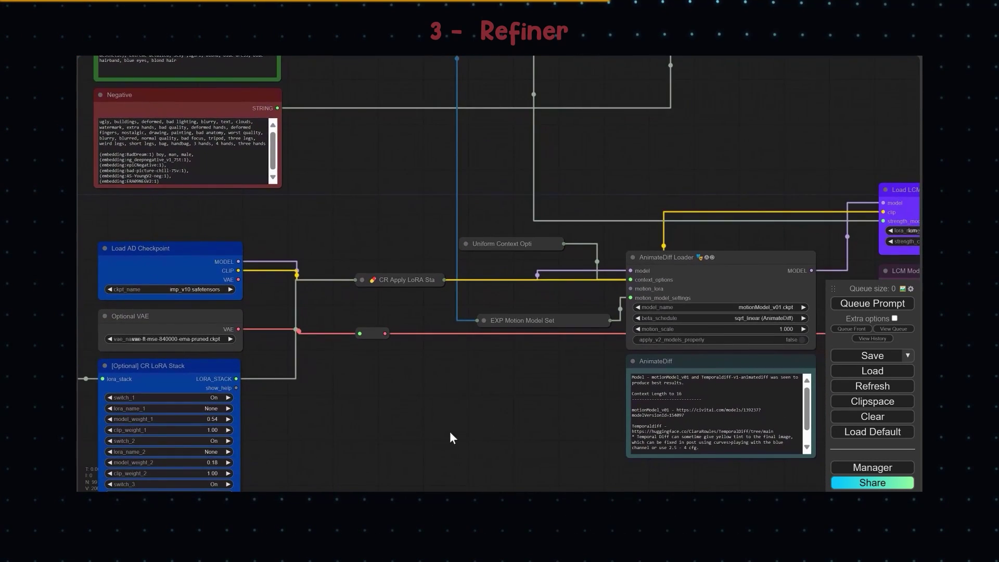
pyautogui.moveTo(450, 433); pyautogui.dragTo(544, 380)
pyautogui.click(328, 238)
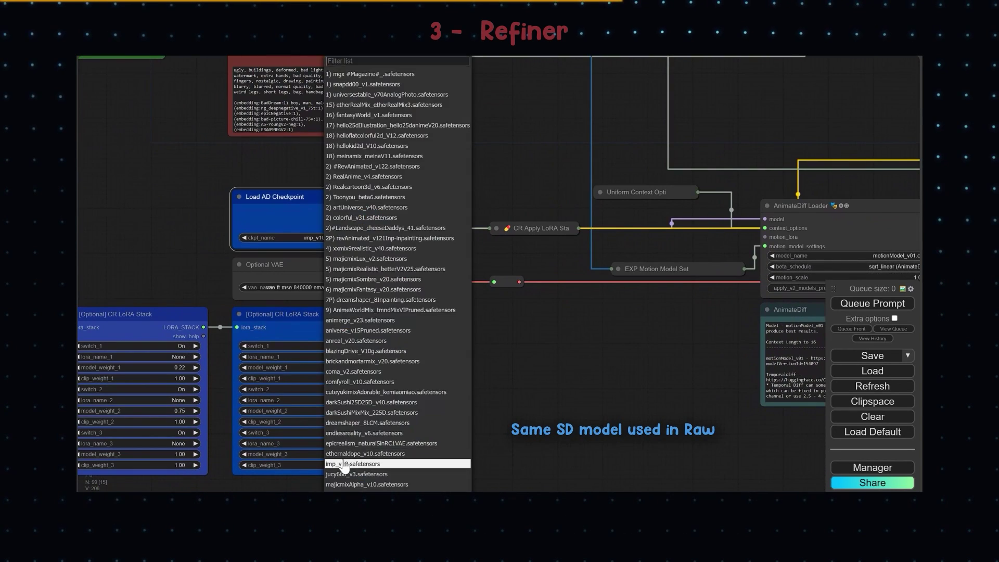
pyautogui.click(343, 463)
# - Queue a test render of the refiner workflow
pyautogui.moveTo(756, 408); pyautogui.dragTo(298, 397)
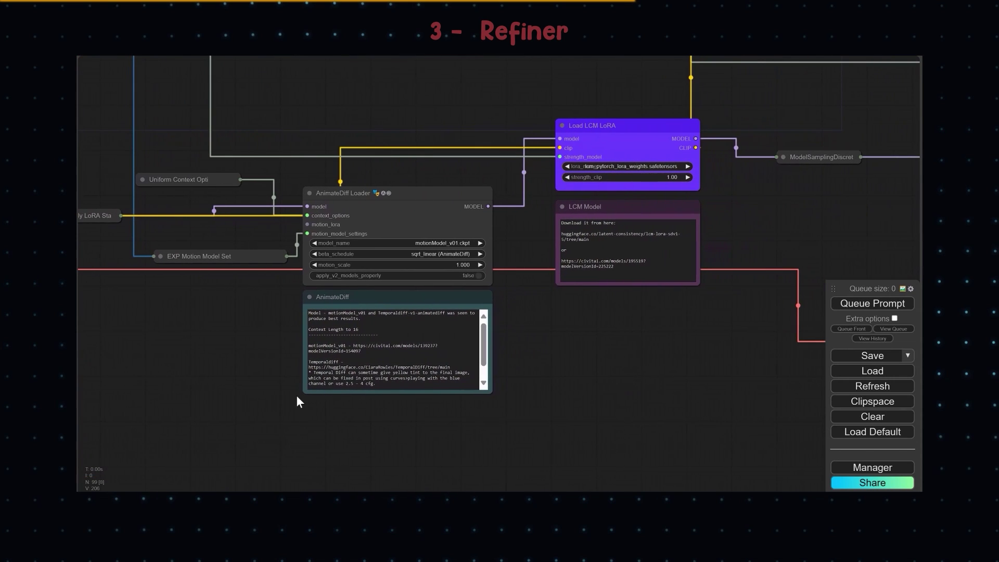
pyautogui.moveTo(639, 209); pyautogui.dragTo(523, 256)
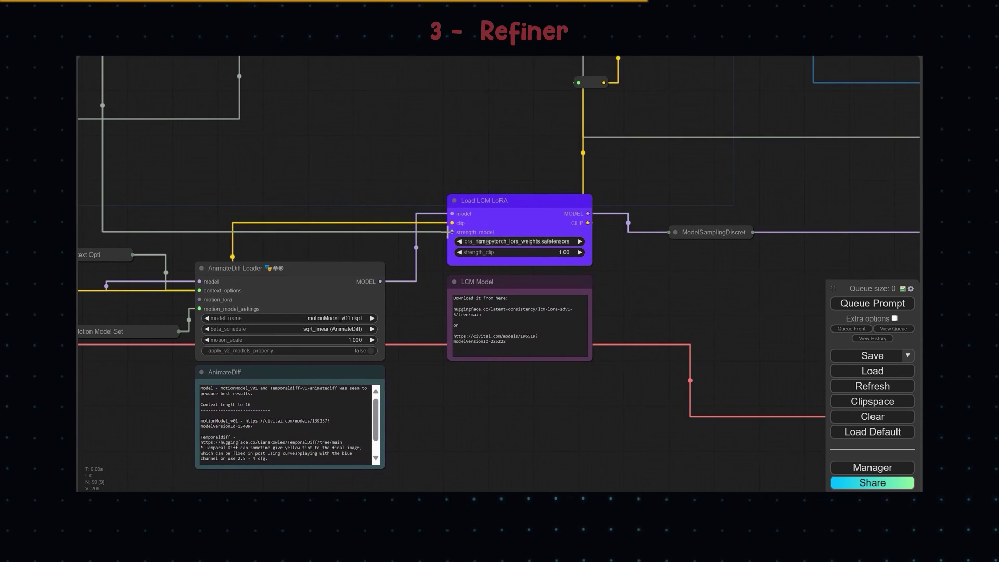
pyautogui.moveTo(746, 251); pyautogui.dragTo(416, 273)
pyautogui.scroll(-8, 537, 271)
pyautogui.moveTo(578, 240); pyautogui.dragTo(415, 308)
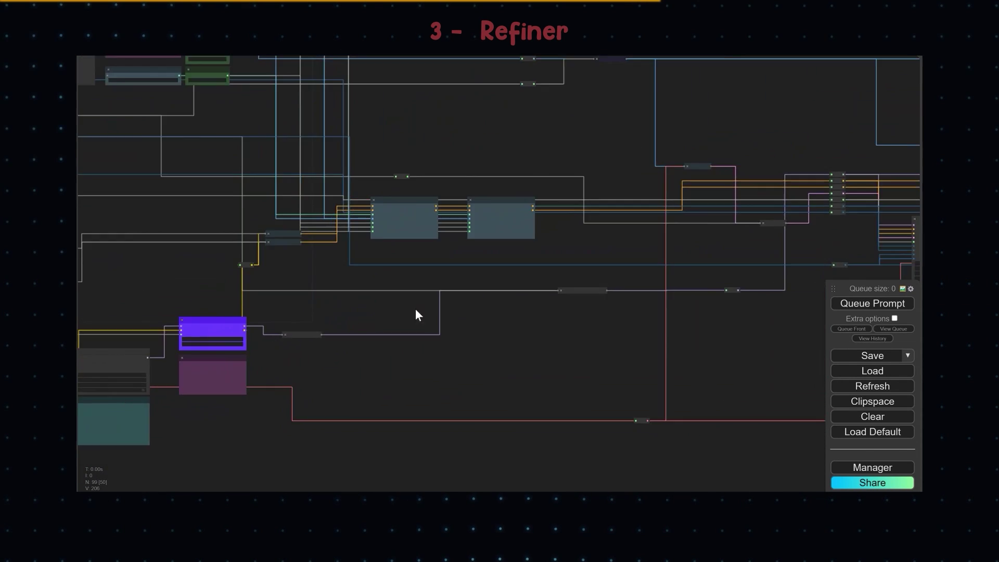
pyautogui.moveTo(754, 273); pyautogui.dragTo(872, 309)
pyautogui.scroll(-5, 356, 267)
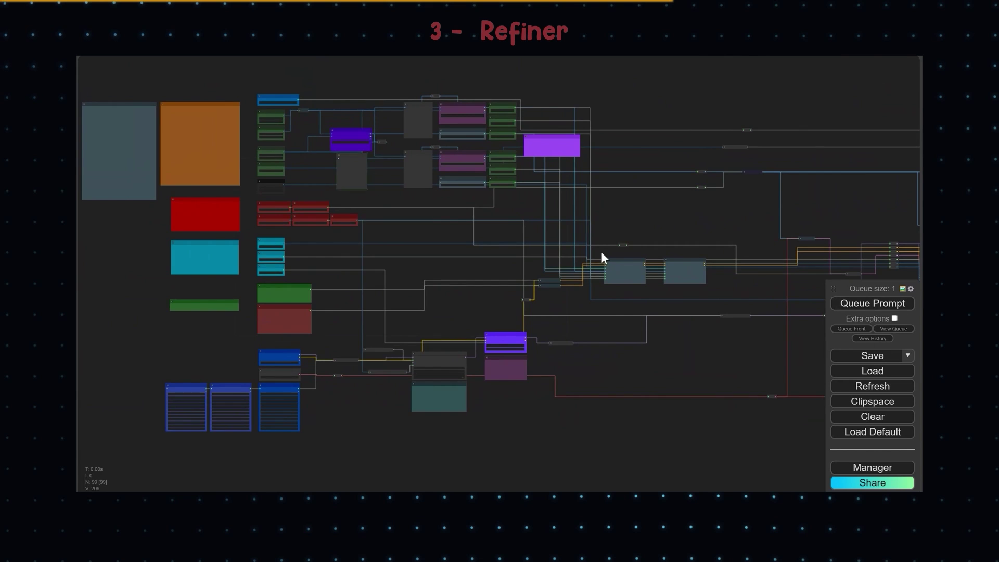
# - Examine the raw image and ControlNet preview nodes while the render runs
pyautogui.scroll(7, 354, 184)
pyautogui.moveTo(428, 174); pyautogui.dragTo(410, 310)
pyautogui.scroll(6, 410, 310)
pyautogui.scroll(-6, 400, 358)
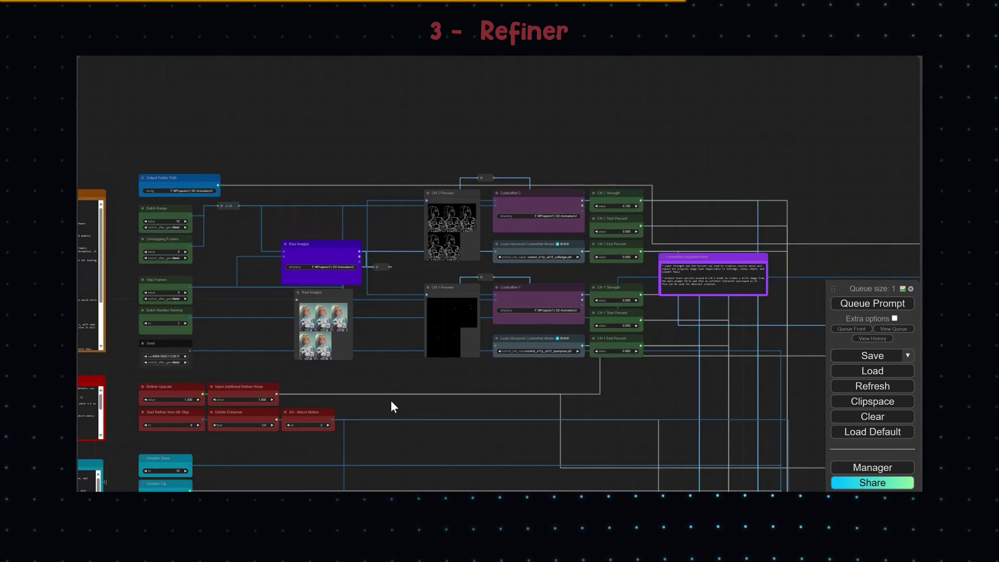
pyautogui.scroll(-3, 392, 401)
# - Follow the render through the KSampler preview and the before-color-correct and output preview nodes
pyautogui.moveTo(453, 473); pyautogui.dragTo(454, 342)
pyautogui.moveTo(623, 412); pyautogui.dragTo(603, 257)
pyautogui.moveTo(775, 263); pyautogui.dragTo(299, 243)
pyautogui.scroll(-2, 299, 243)
pyautogui.moveTo(743, 251); pyautogui.dragTo(414, 259)
pyautogui.scroll(2, 413, 255)
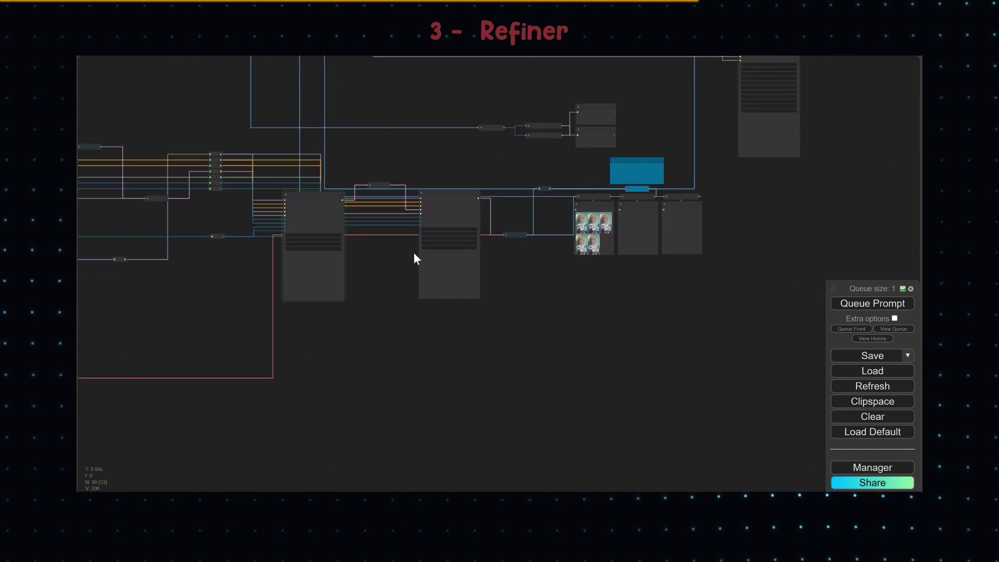
pyautogui.scroll(3, 413, 252)
pyautogui.hscroll(5, 502, 285)
pyautogui.scroll(1, 392, 328)
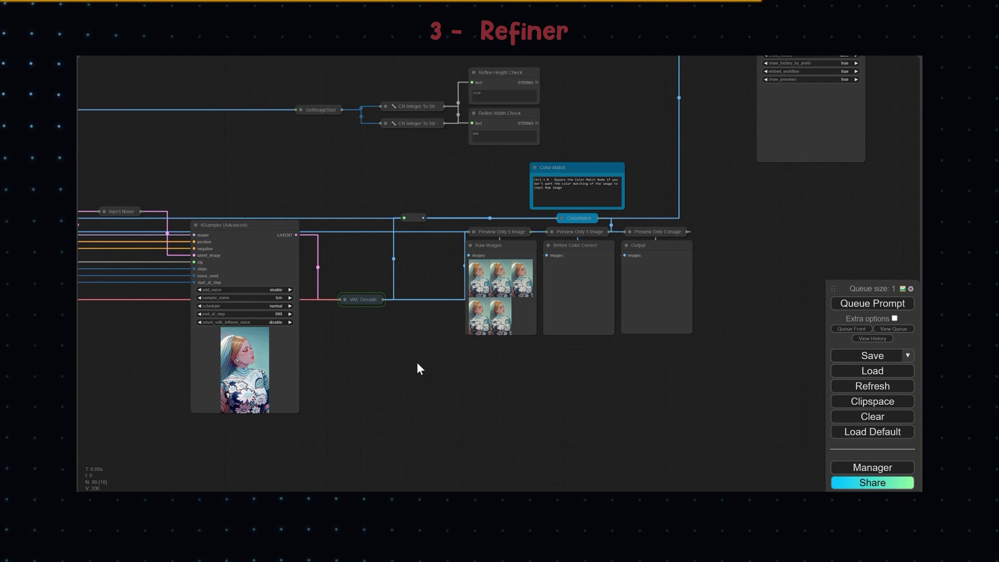
pyautogui.moveTo(752, 261); pyautogui.dragTo(692, 341)
pyautogui.scroll(-1, 693, 341)
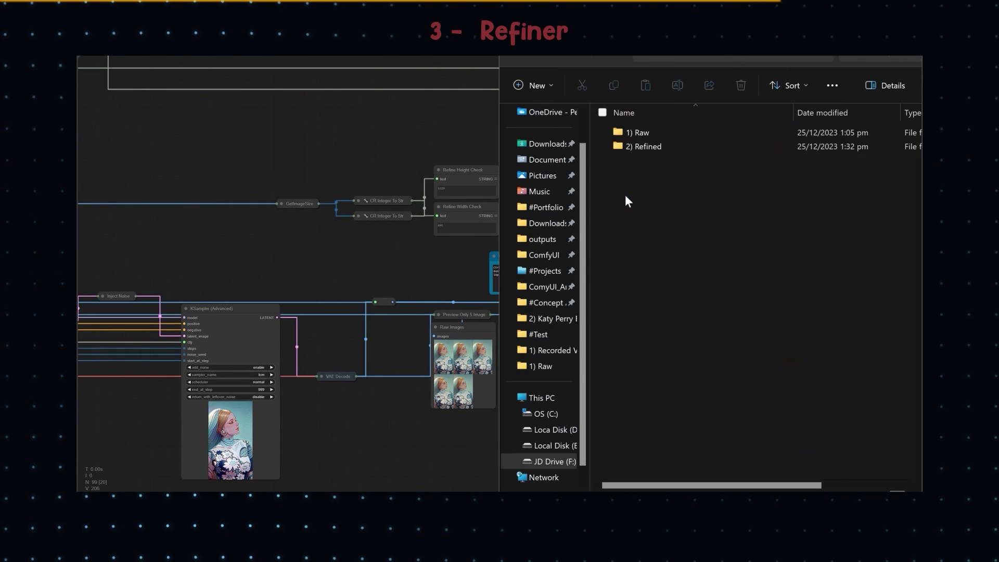
# - Open the "2) Refined" folder and view the first few refined test images
pyautogui.doubleClick(647, 148)
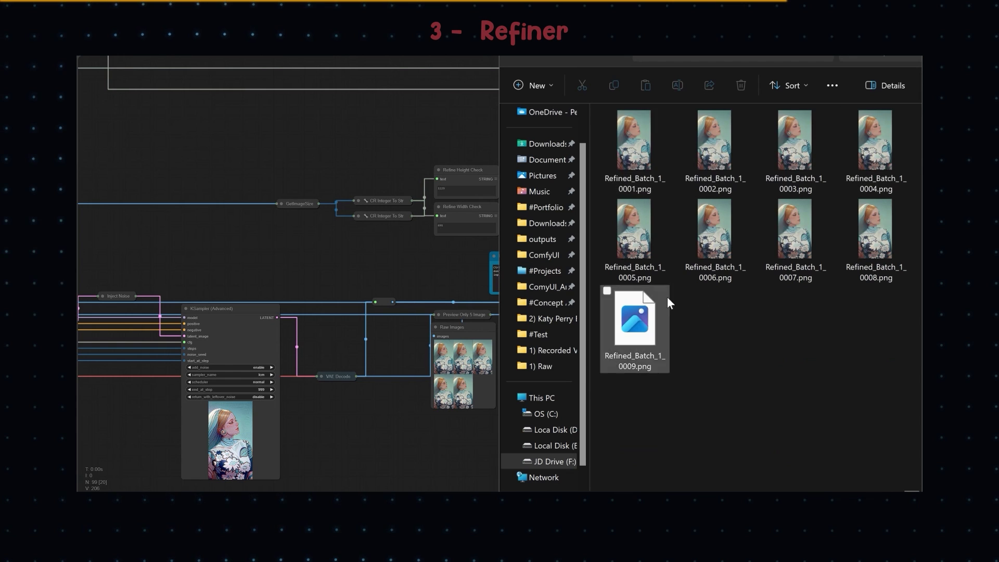
pyautogui.doubleClick(653, 138)
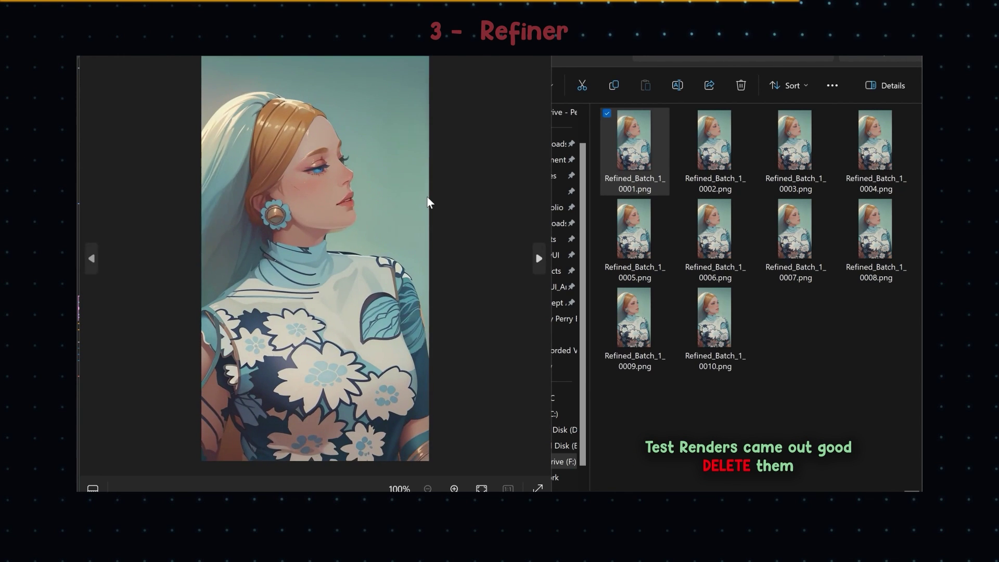
pyautogui.press('Right')
pyautogui.press('Right')
pyautogui.press('Escape')
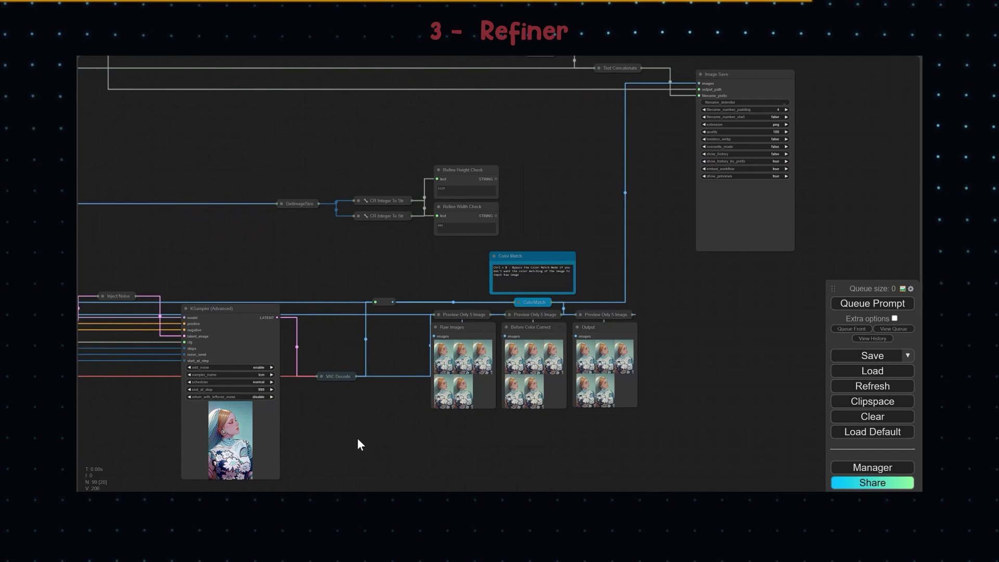
# - Set the refiner's Batch Range to 100 and open the Overlapping Frames value for editing
pyautogui.moveTo(358, 439); pyautogui.dragTo(483, 364)
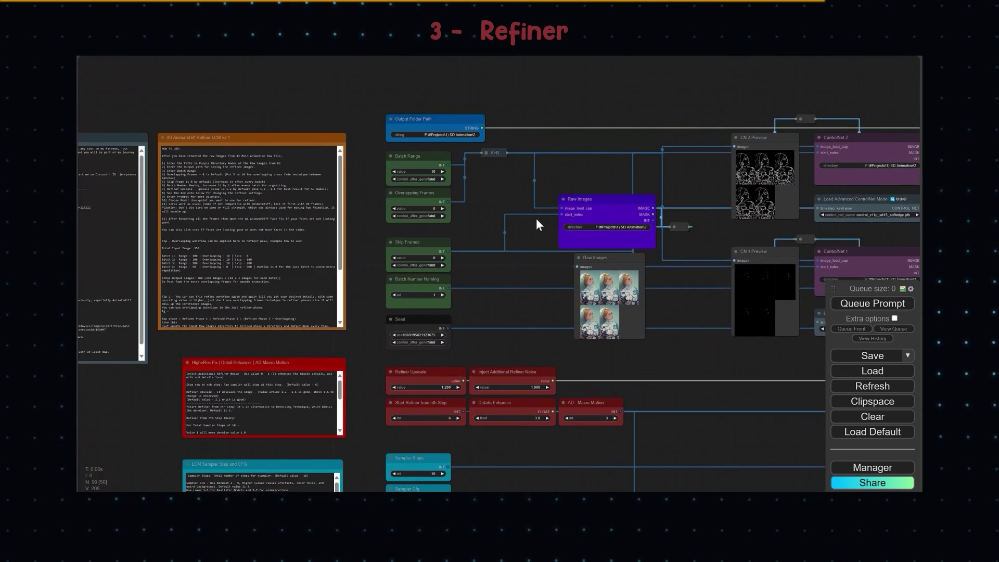
pyautogui.scroll(6, 536, 217)
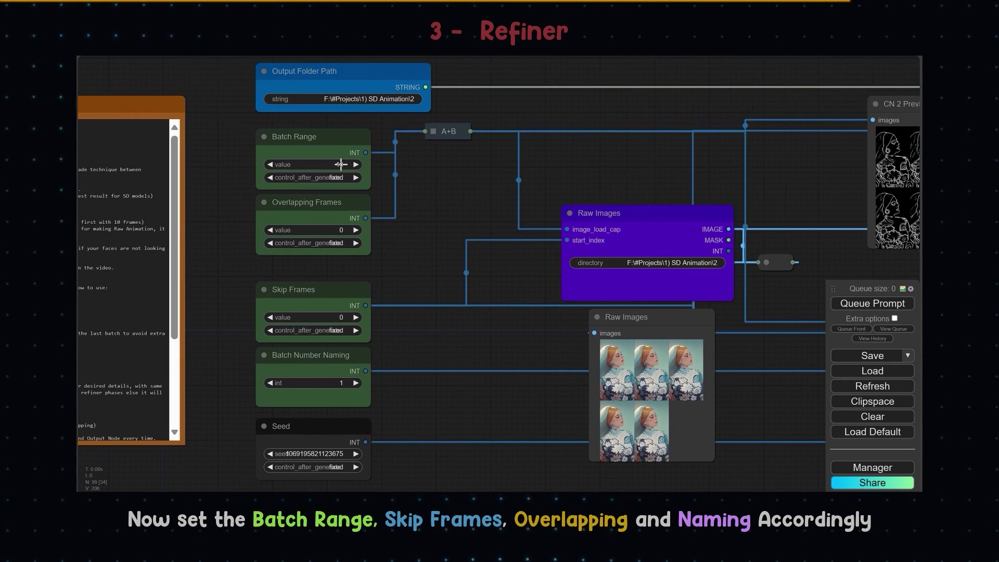
pyautogui.click(341, 164)
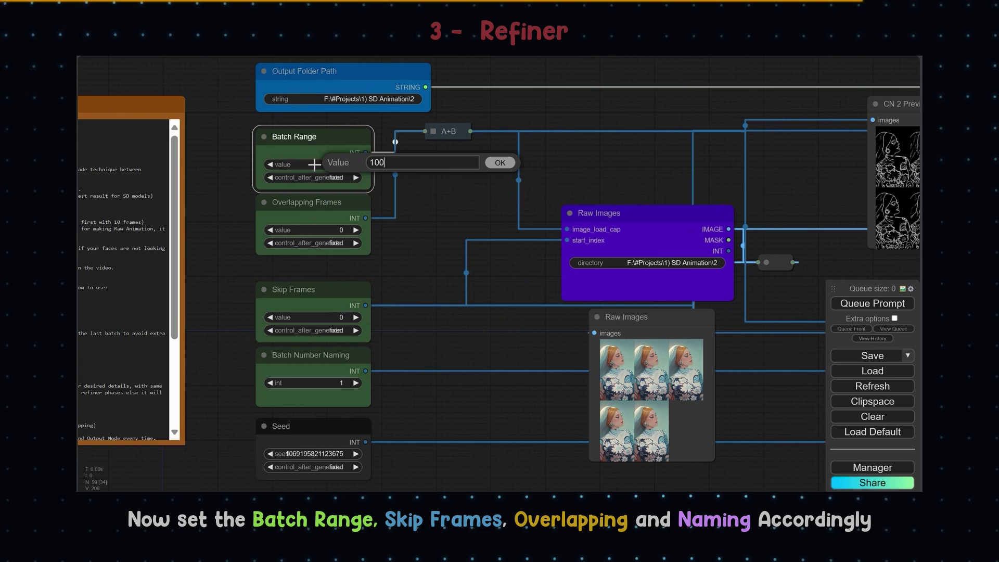
pyautogui.write('0')
pyautogui.press('Return')
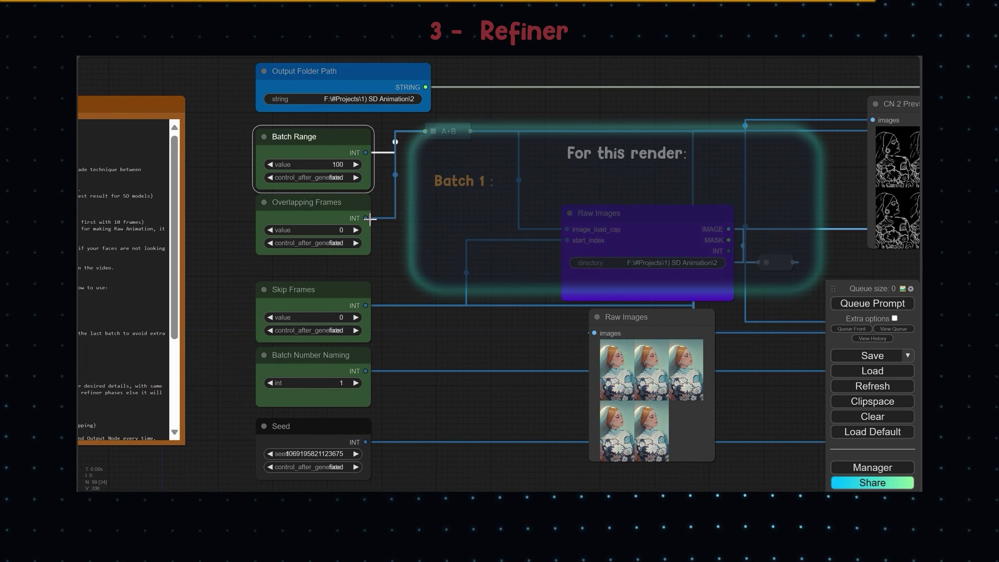
pyautogui.click(340, 210)
pyautogui.click(341, 229)
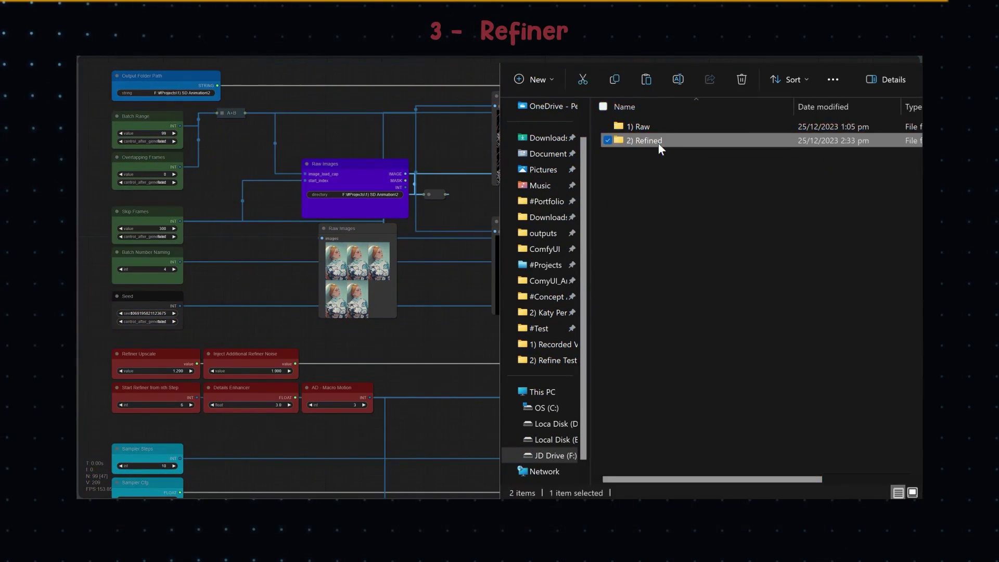
# - Check the rendered frames in the "2) Refined" folder through to the last one, including their total
pyautogui.doubleClick(659, 144)
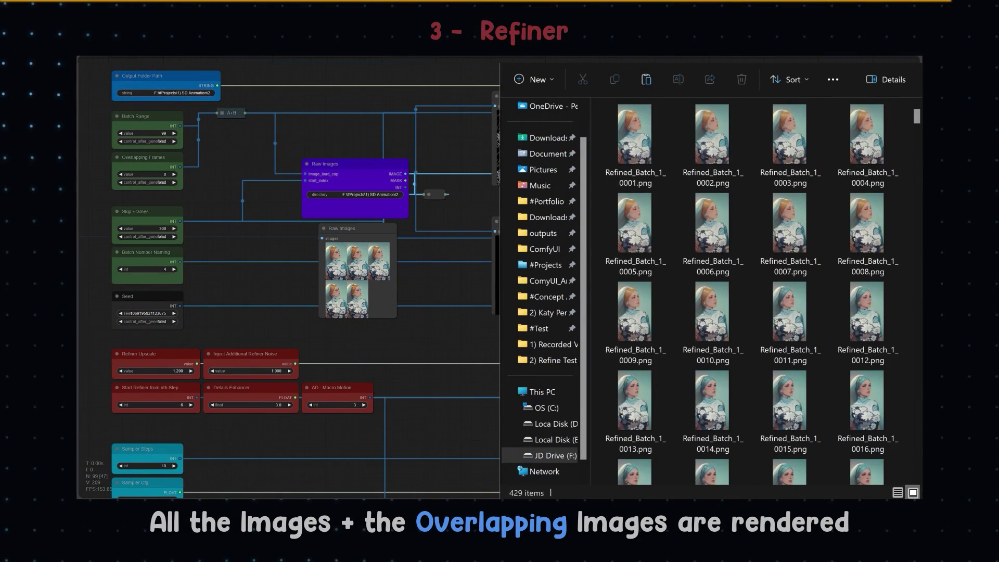
pyautogui.scroll(-1, 918, 121)
pyautogui.moveTo(917, 121); pyautogui.dragTo(920, 487)
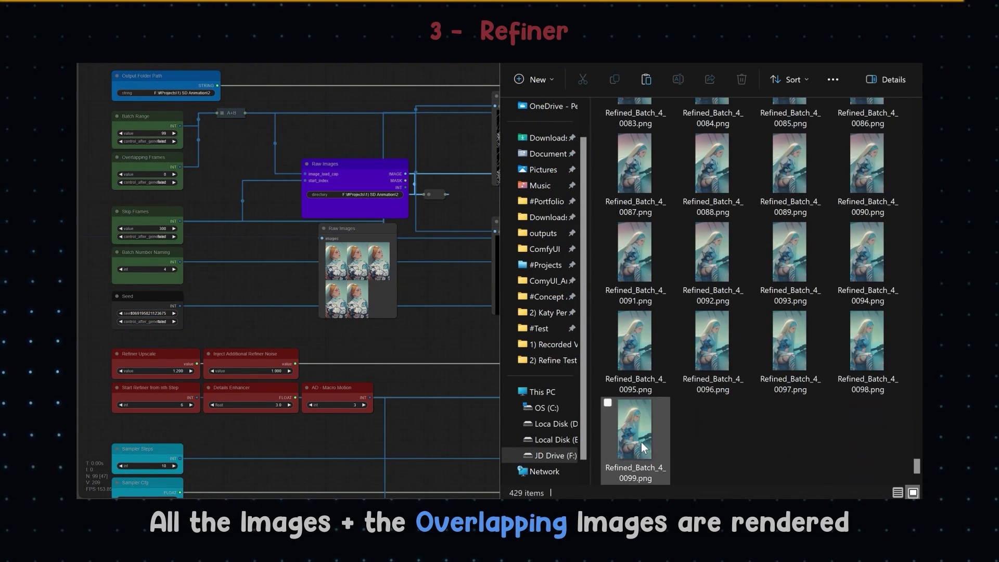
pyautogui.hotkey('ctrl', 'a')
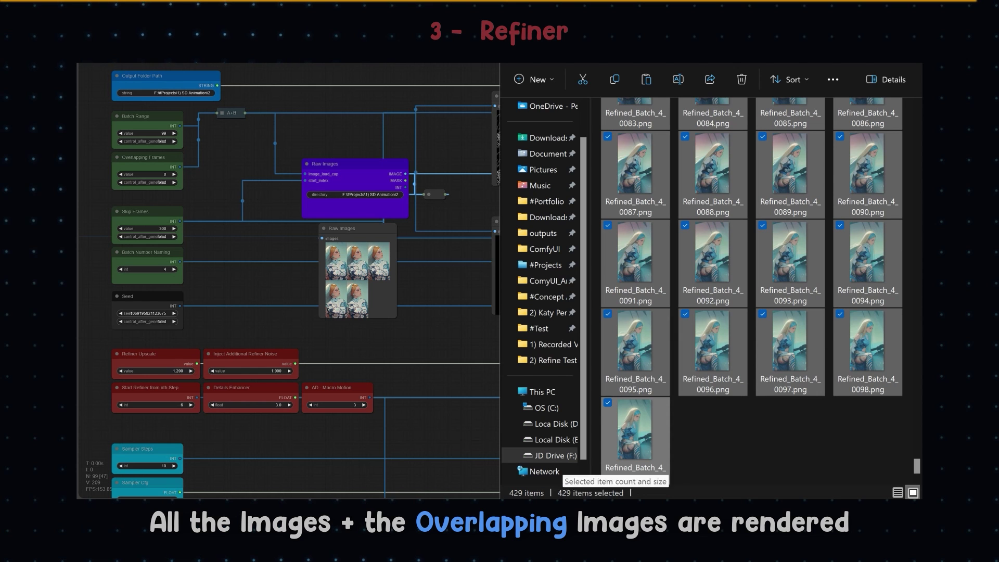
pyautogui.click(739, 435)
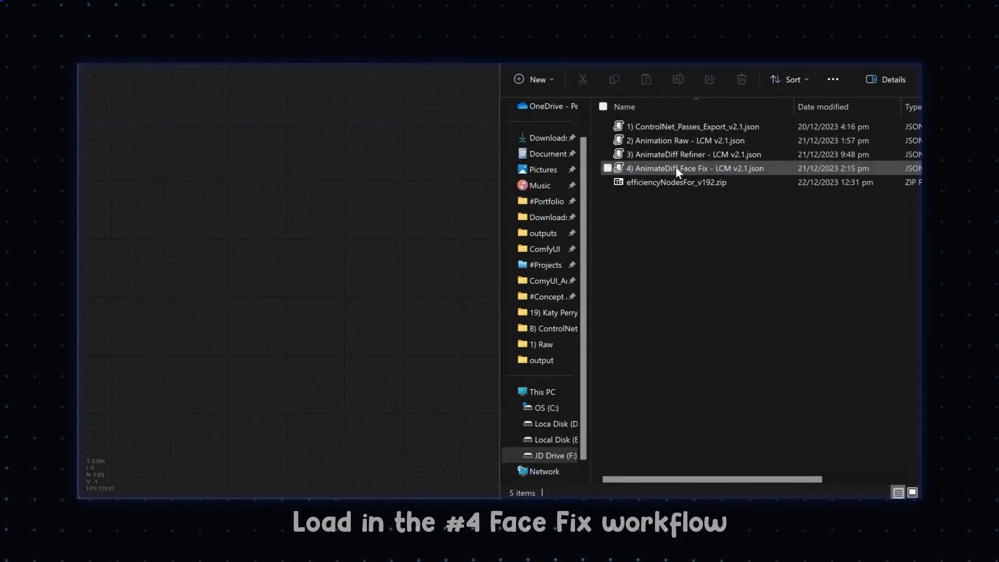
# - Load the "4) AnimateDiff Face Fix - LCM v2.1.json" workflow into ComfyUI and look over its input nodes
pyautogui.moveTo(676, 167); pyautogui.dragTo(419, 204)
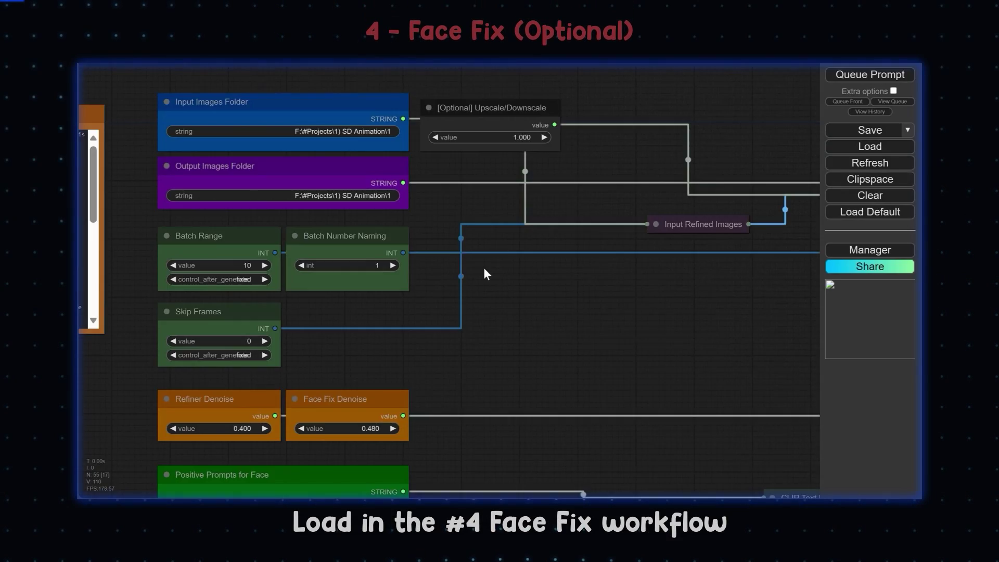
pyautogui.scroll(-8, 482, 239)
pyautogui.scroll(9, 532, 270)
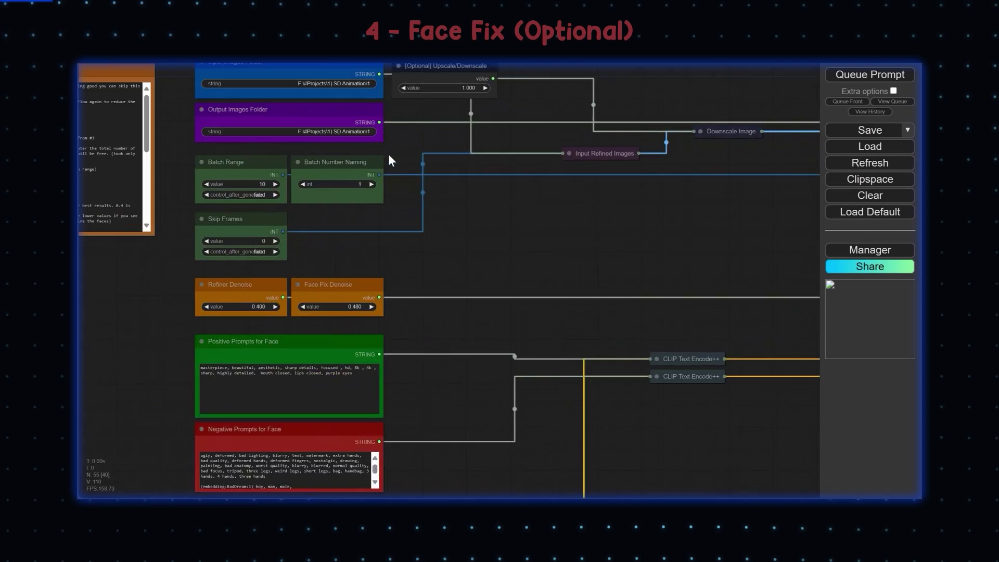
pyautogui.moveTo(406, 131); pyautogui.dragTo(483, 220)
pyautogui.moveTo(531, 437); pyautogui.dragTo(526, 132)
pyautogui.moveTo(458, 72); pyautogui.dragTo(544, 166)
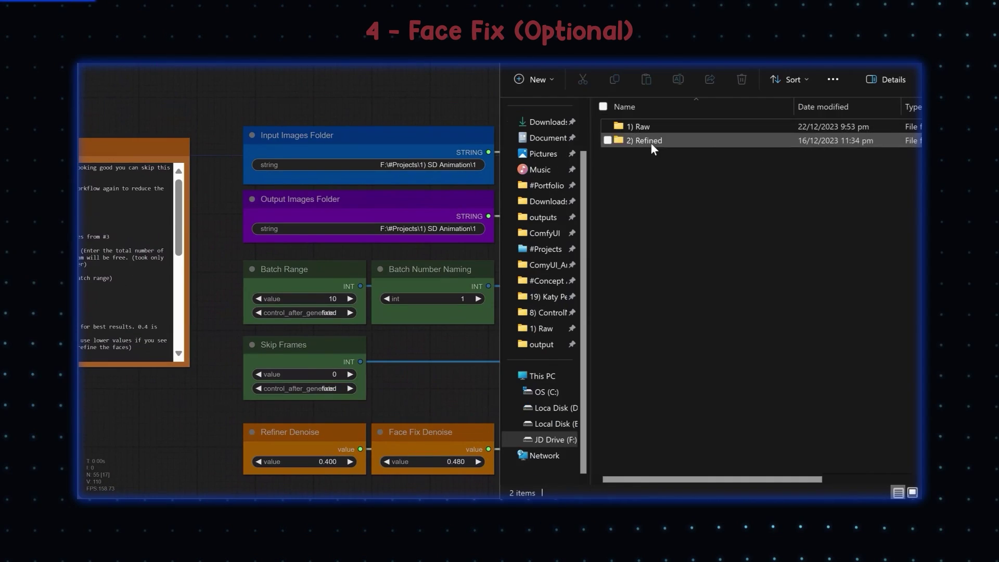
# - Set the Input Images Folder node to the path of the "2) Refined" renders folder
pyautogui.doubleClick(651, 146)
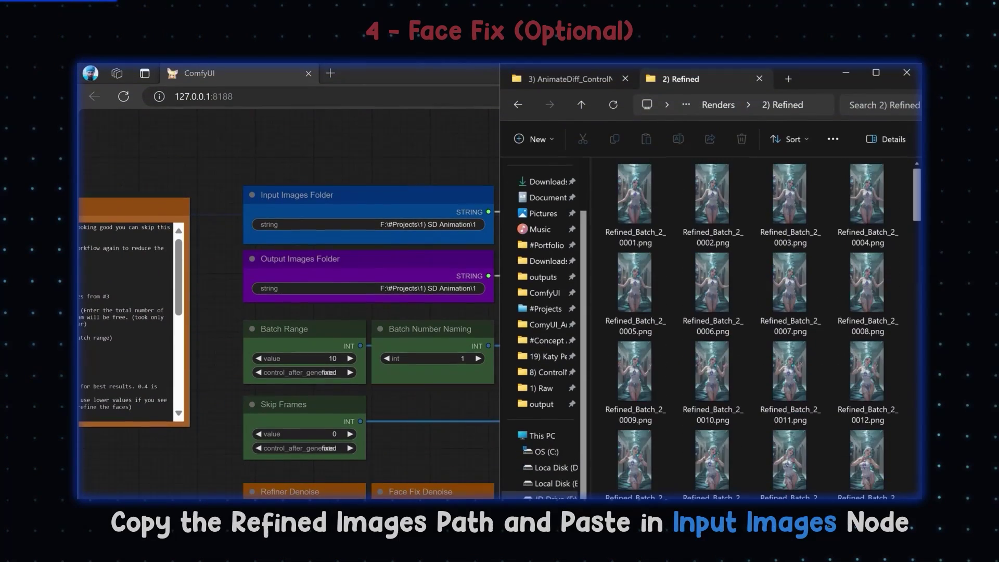
pyautogui.click(815, 104)
pyautogui.hotkey('ctrl', 'c')
pyautogui.click(408, 180)
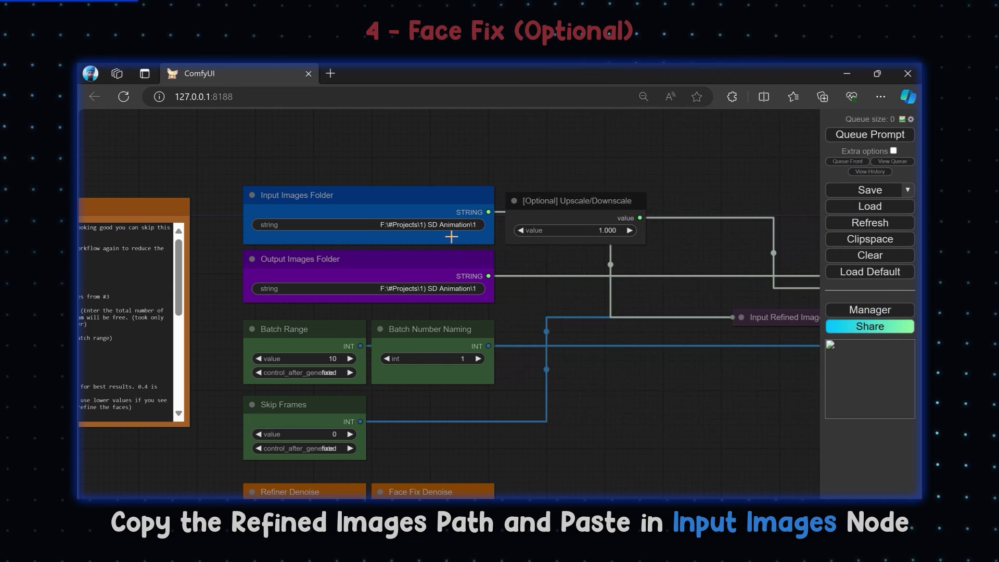
pyautogui.click(445, 225)
pyautogui.hotkey('ctrl', 'a')
pyautogui.hotkey('ctrl', 'v')
pyautogui.click(625, 223)
# - Create a folder named "3) Face Fix" inside the Renders folder and open it
pyautogui.hotkey('alt', 'Tab')
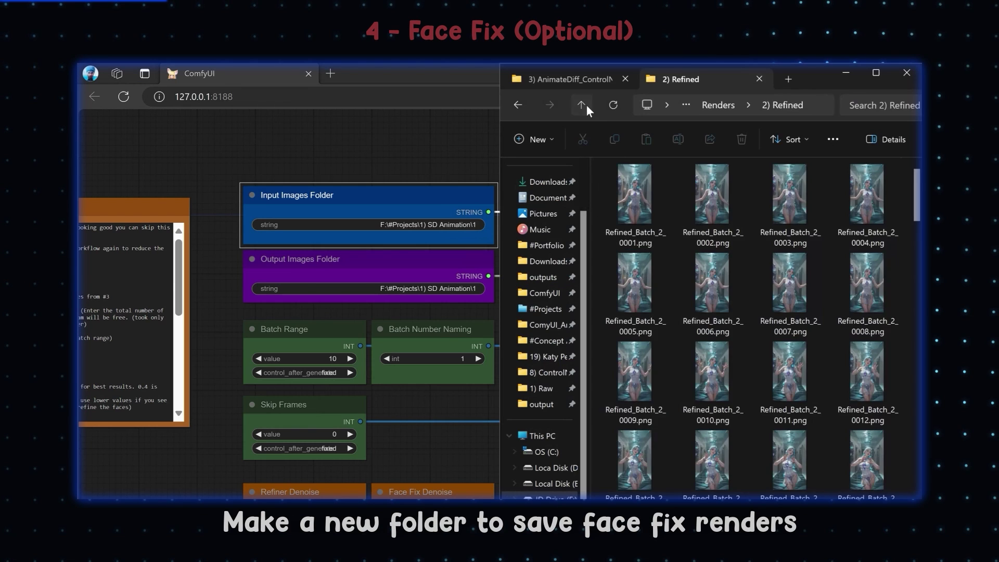
pyautogui.click(583, 105)
pyautogui.hotkey('ctrl', 'shift', 'n')
pyautogui.write('3) Face Fix')
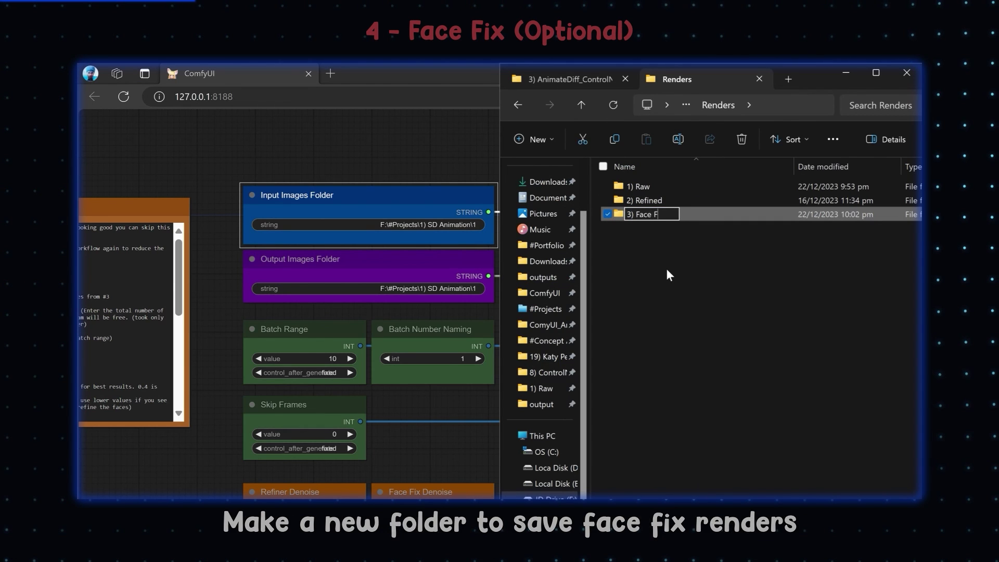
pyautogui.press('Return')
pyautogui.press('Return')
# - Set the Output Images Folder node to the path of the "3) Face Fix" renders folder
pyautogui.click(816, 107)
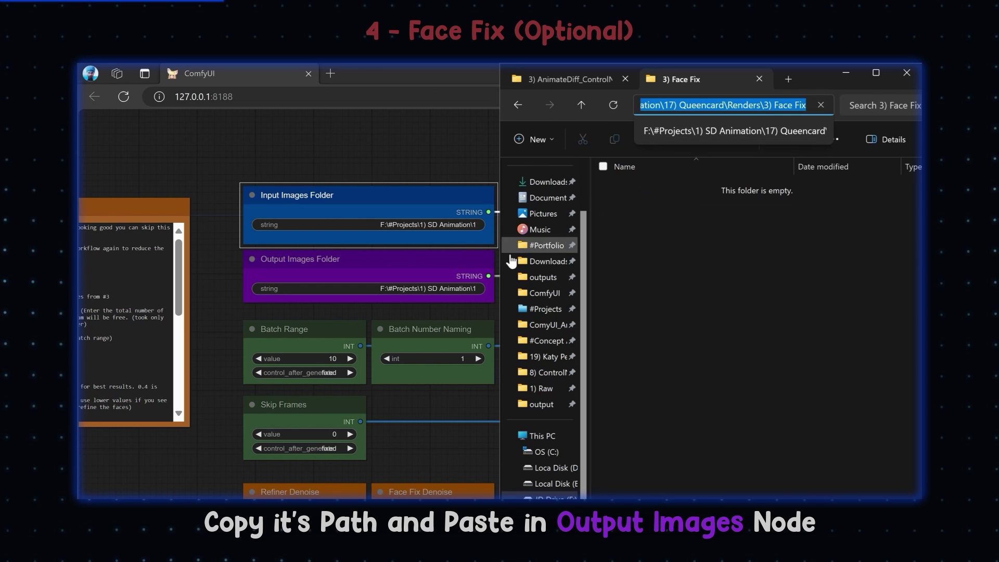
pyautogui.hotkey('ctrl', 'c')
pyautogui.hotkey('alt', 'Tab')
pyautogui.click(442, 288)
pyautogui.click(602, 289)
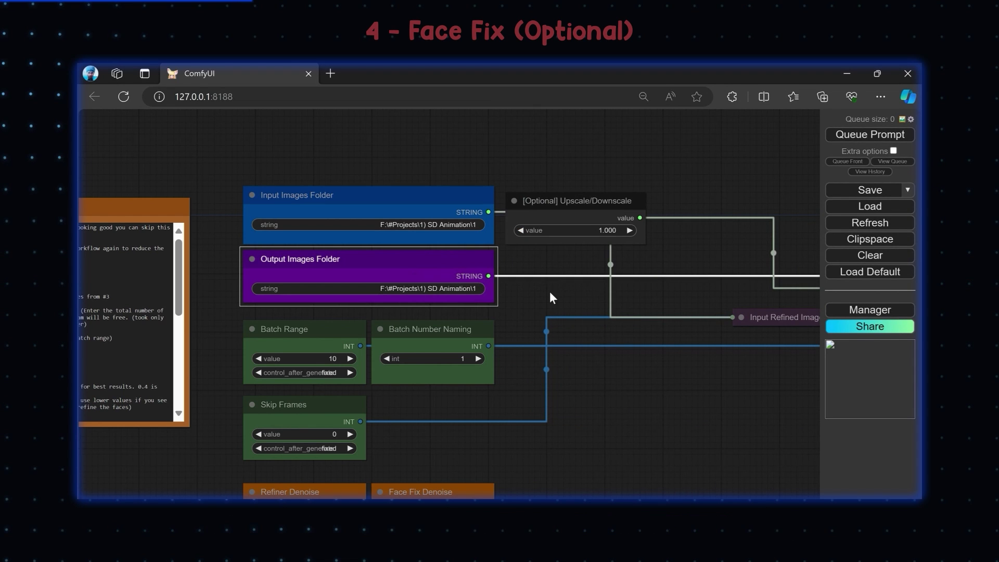
pyautogui.click(550, 291)
# - Confirm a Batch Range value of 10 for a test render of the face fix
pyautogui.moveTo(538, 321); pyautogui.dragTo(528, 152)
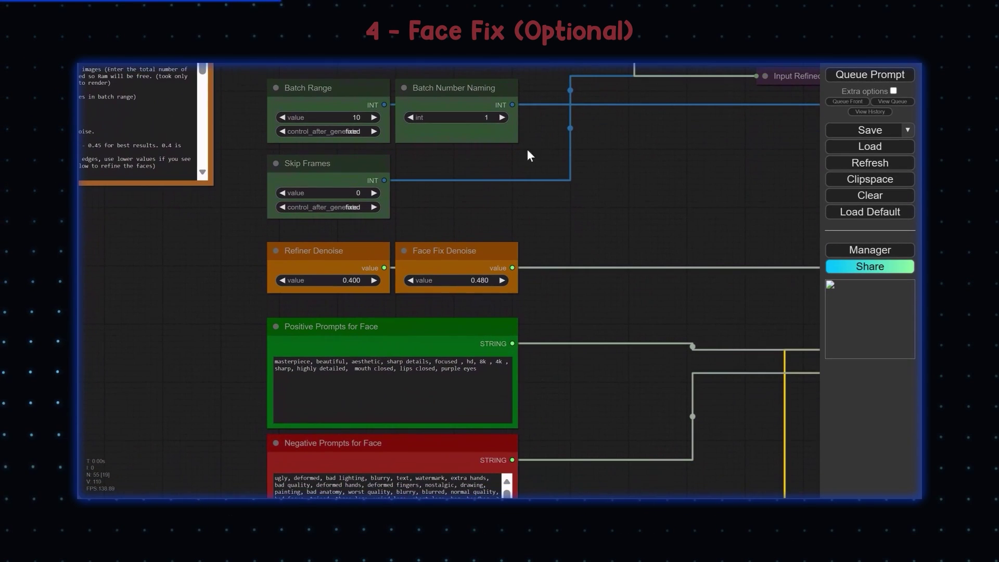
pyautogui.click(362, 117)
pyautogui.press('Return')
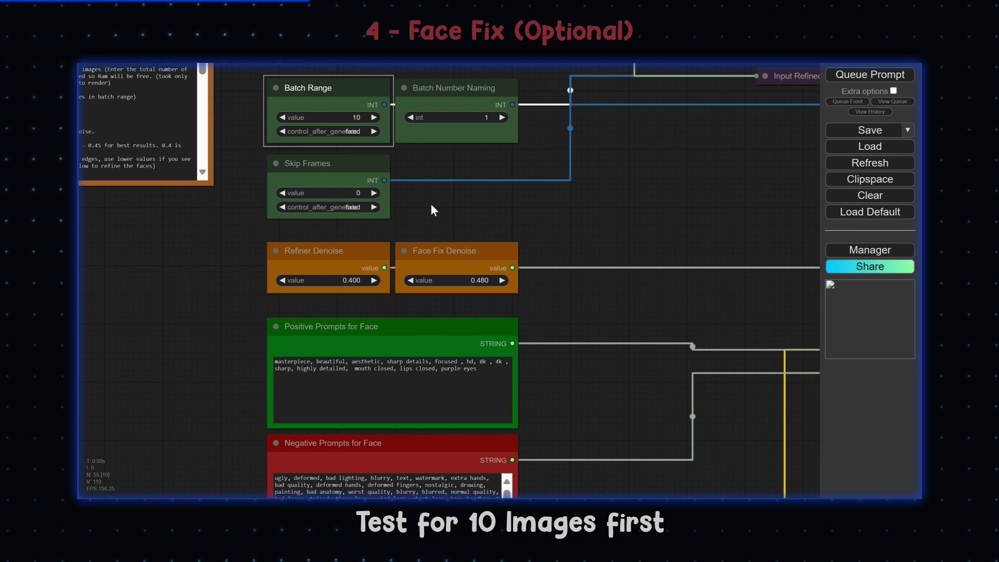
pyautogui.moveTo(430, 204); pyautogui.dragTo(430, 145)
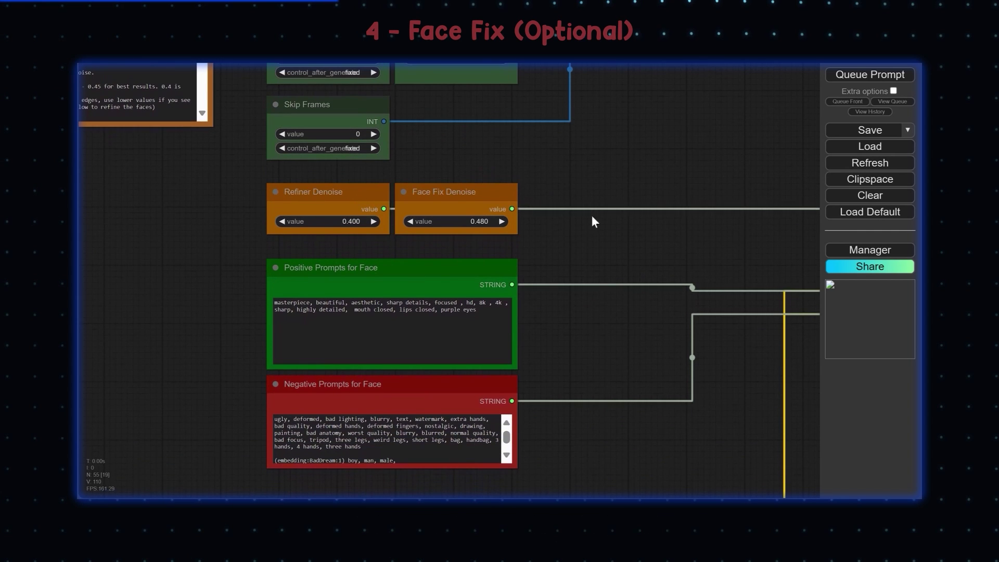
# - Replace "purple eyes" in the Positive Prompts for Face with "blue eyes, red lips, blush"
pyautogui.moveTo(548, 285); pyautogui.dragTo(541, 227)
pyautogui.moveTo(471, 253); pyautogui.dragTo(446, 254)
pyautogui.write('blu')
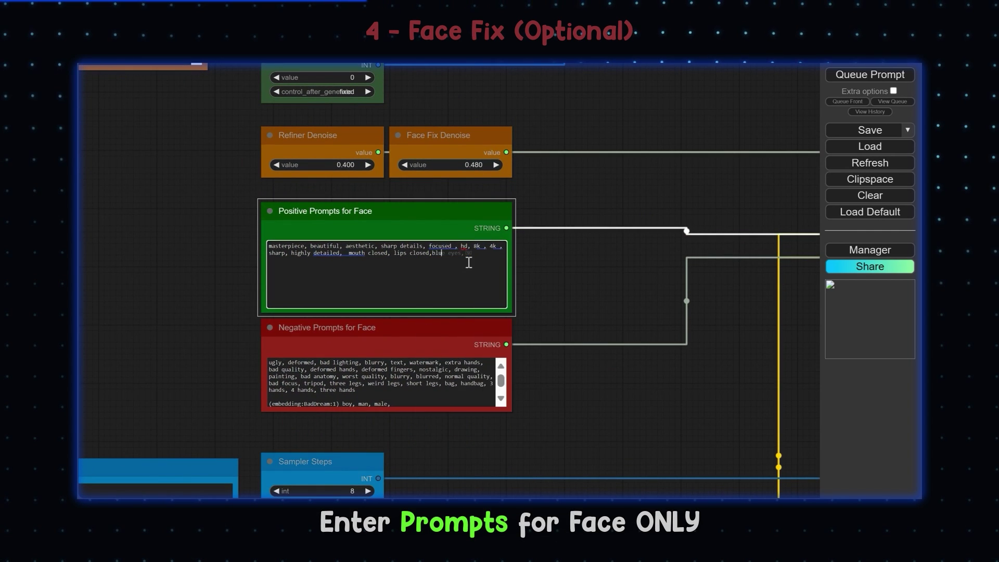
pyautogui.write('e eyes, red lips,')
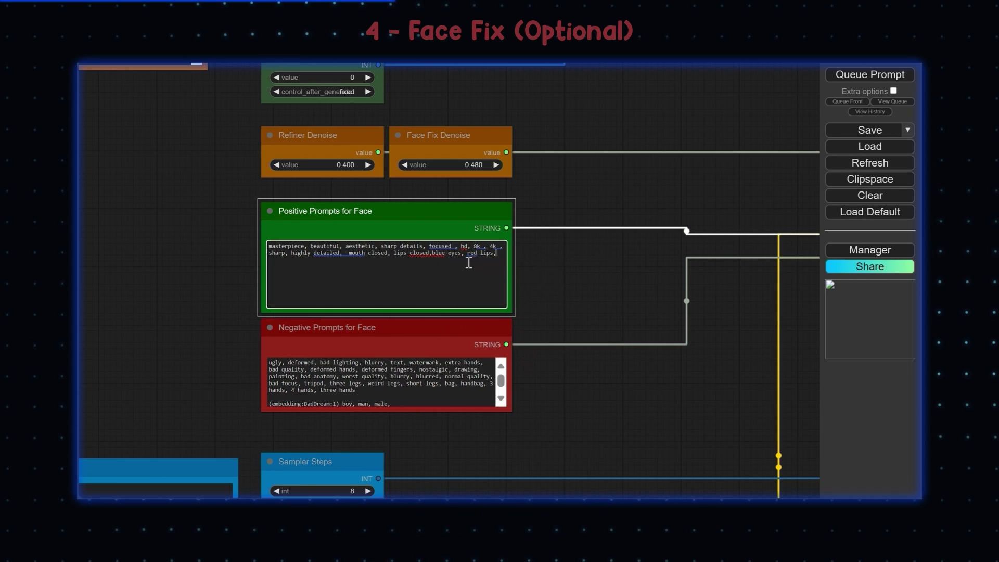
pyautogui.write(' blush')
pyautogui.press('BackSpace')
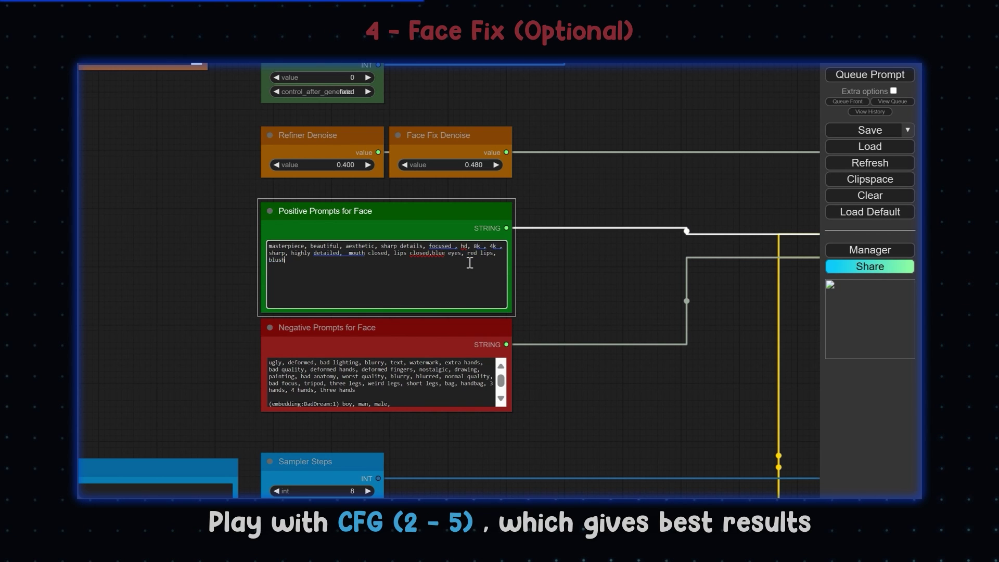
# - Look over the Sampler Cfg, Load AD Checkpoint, LoRA Stack, AnimateDiff Loader and Load LCM LoRA settings
pyautogui.moveTo(530, 274); pyautogui.dragTo(605, 128)
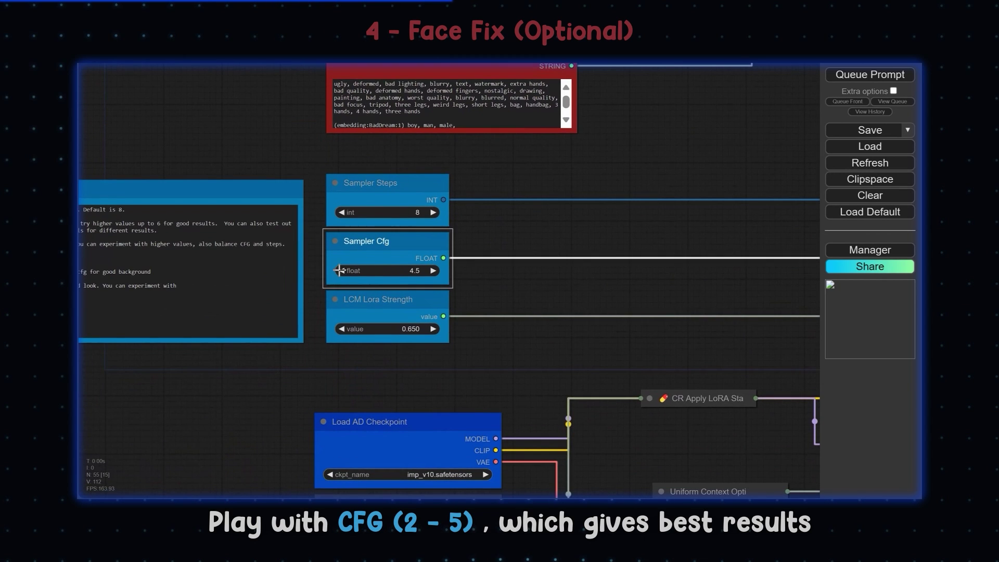
pyautogui.click(517, 270)
pyautogui.scroll(-5, 591, 375)
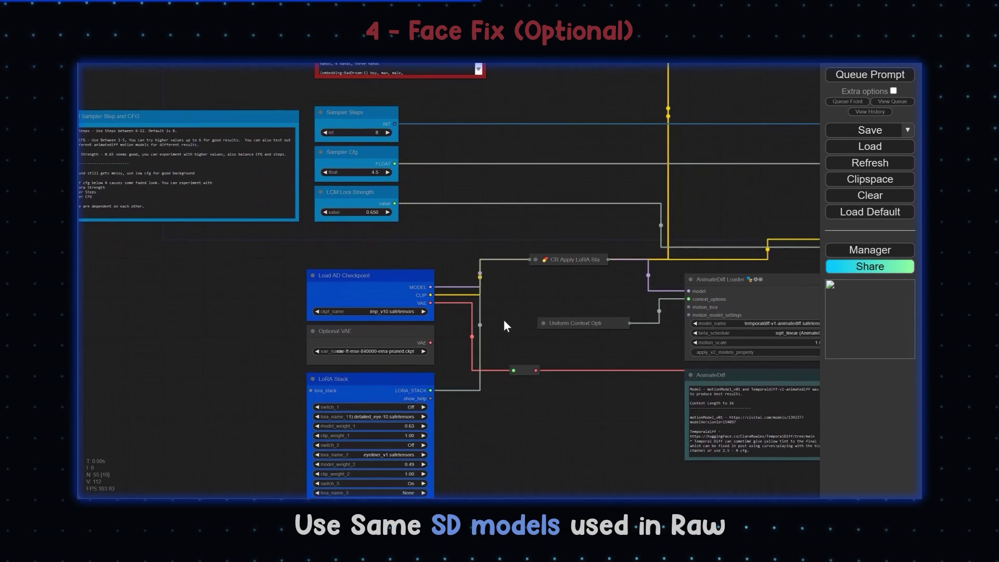
pyautogui.scroll(3, 504, 321)
pyautogui.moveTo(504, 321); pyautogui.dragTo(503, 258)
pyautogui.click(338, 246)
pyautogui.click(361, 470)
pyautogui.moveTo(386, 379); pyautogui.dragTo(384, 283)
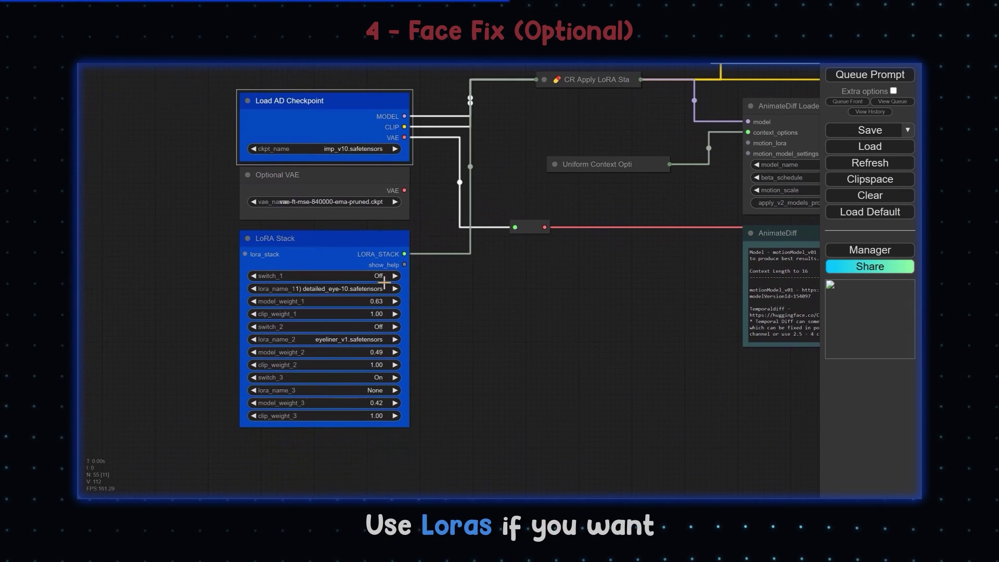
pyautogui.moveTo(591, 308); pyautogui.dragTo(229, 364)
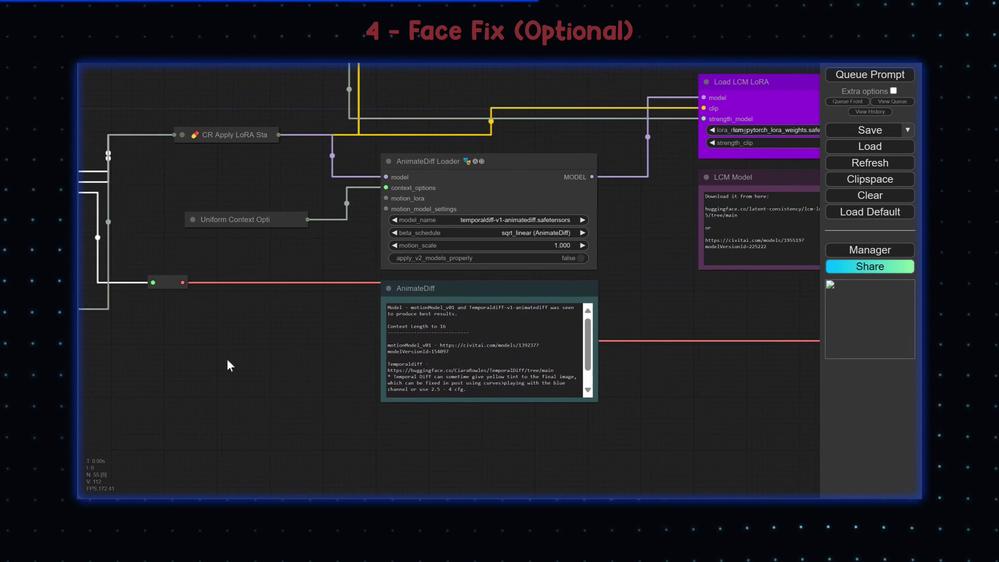
pyautogui.moveTo(536, 220); pyautogui.dragTo(261, 386)
# - Examine the Detailer For AnimateDiff preview and the Original Image and Output Image previews of the test render
pyautogui.scroll(-5, 245, 397)
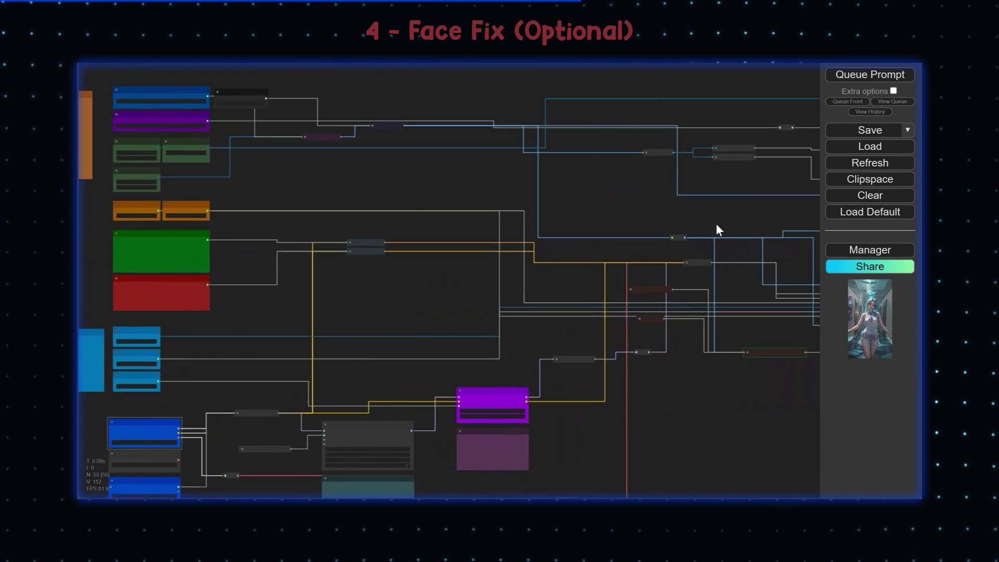
pyautogui.scroll(5, 375, 296)
pyautogui.moveTo(375, 297); pyautogui.dragTo(364, 280)
pyautogui.scroll(1, 306, 295)
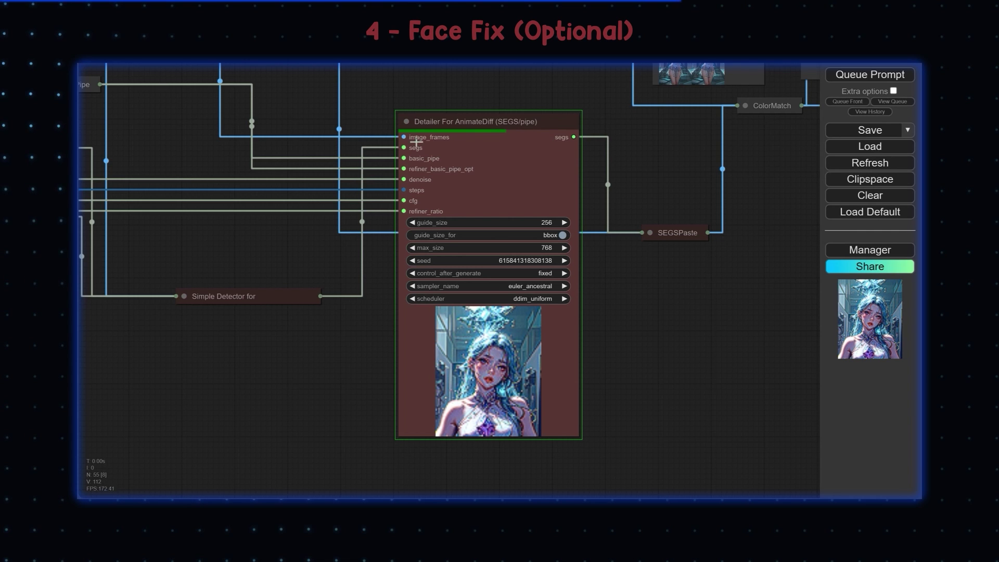
pyautogui.scroll(-6, 610, 143)
pyautogui.moveTo(609, 143); pyautogui.dragTo(329, 248)
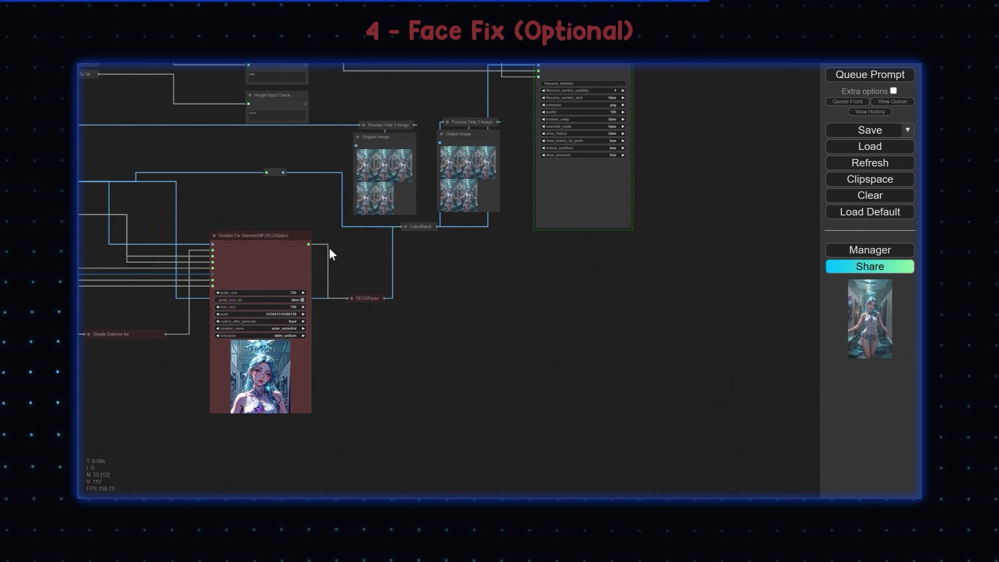
pyautogui.moveTo(520, 148); pyautogui.dragTo(505, 204)
# - Switch to File Explorer, show the Face Fix renders as large thumbnails and open Batch_1_Face_Fix_0010.png
pyautogui.hotkey('alt', 'Tab')
pyautogui.click(913, 492)
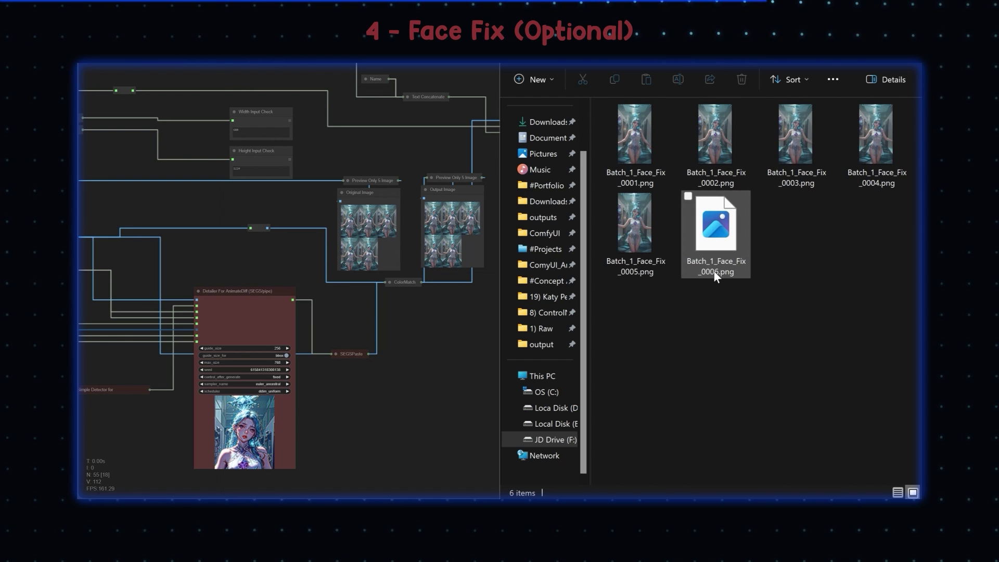
pyautogui.click(731, 246)
pyautogui.click(742, 332)
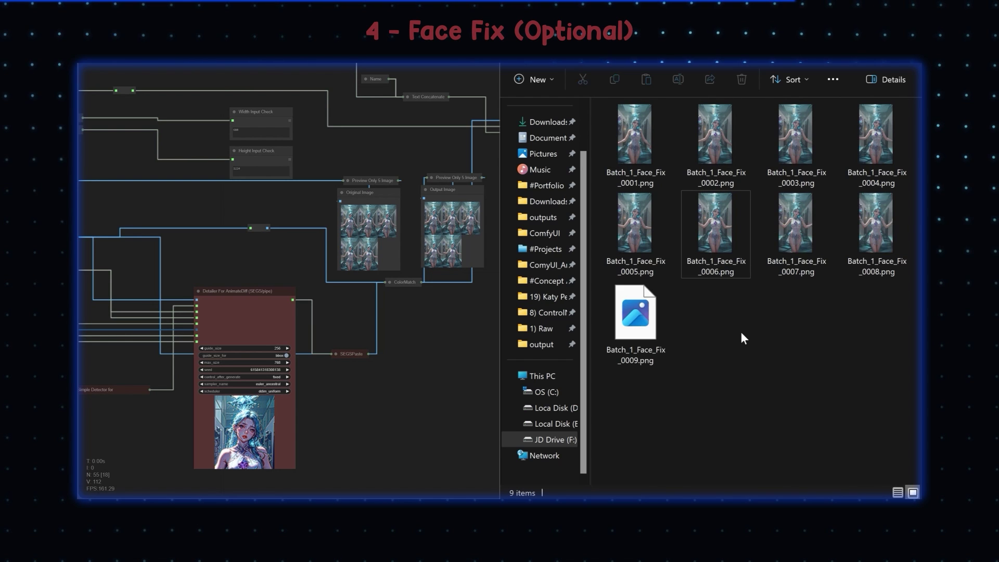
pyautogui.doubleClick(704, 342)
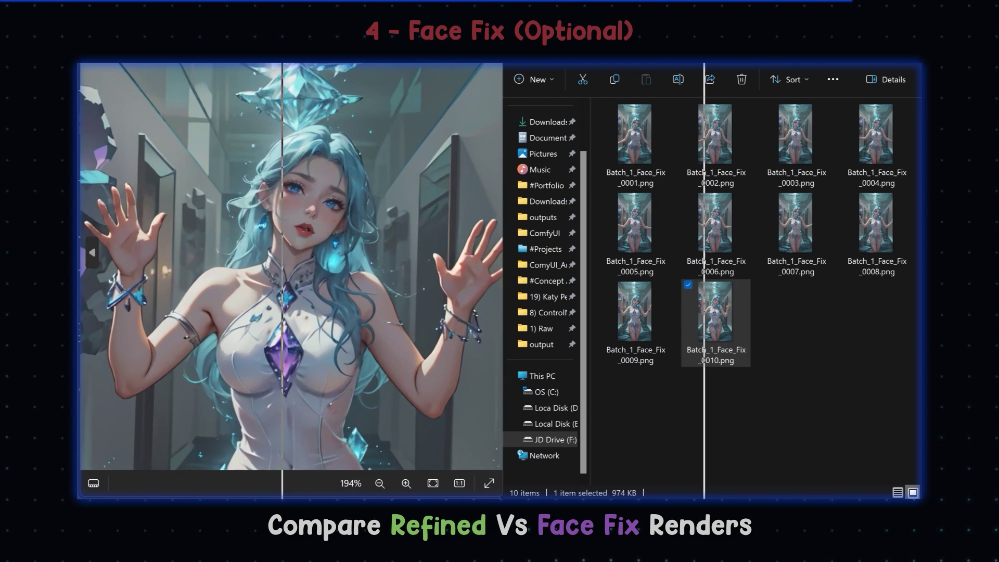
# - Open a frame from the Refined renders beside the face-fixed image
pyautogui.hotkey('alt', 'Tab')
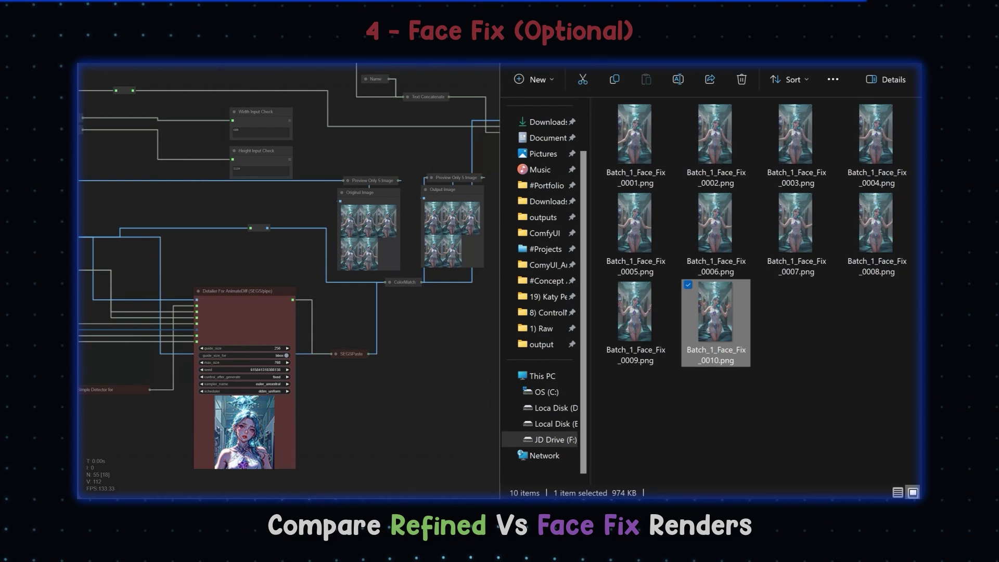
pyautogui.press('BackSpace')
pyautogui.doubleClick(652, 139)
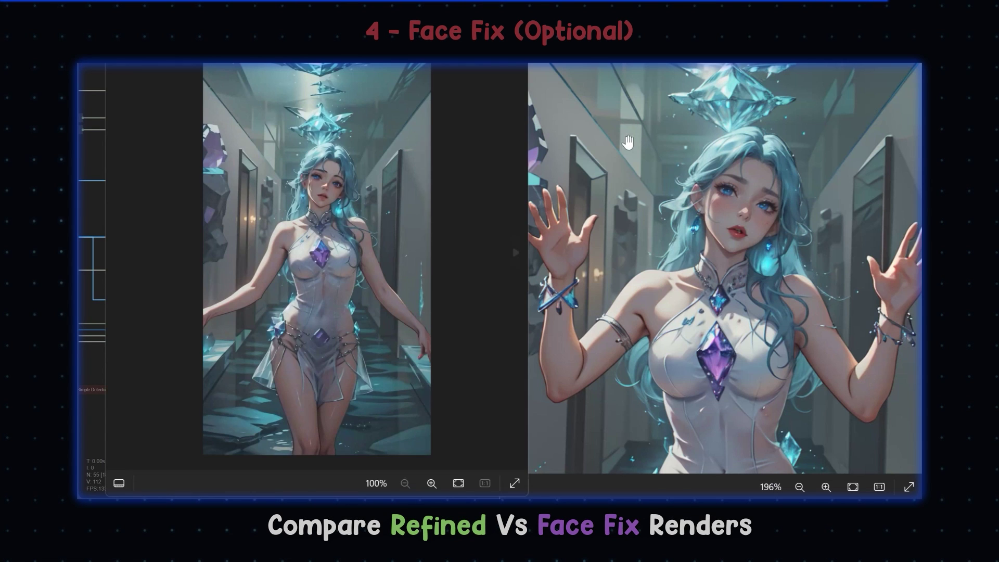
# - Zoom in on the face in both the refined and the face-fixed image and compare the details
pyautogui.scroll(6, 344, 143)
pyautogui.moveTo(344, 143); pyautogui.dragTo(332, 187)
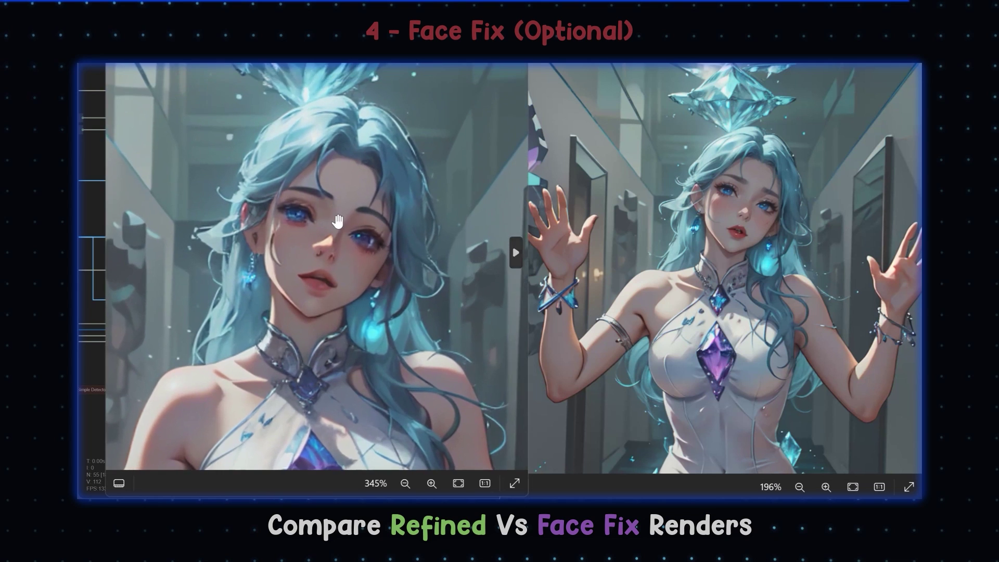
pyautogui.scroll(3, 332, 187)
pyautogui.scroll(6, 759, 190)
pyautogui.moveTo(759, 190); pyautogui.dragTo(774, 238)
pyautogui.scroll(-8, 380, 302)
pyautogui.moveTo(380, 302); pyautogui.dragTo(360, 296)
pyautogui.scroll(8, 333, 273)
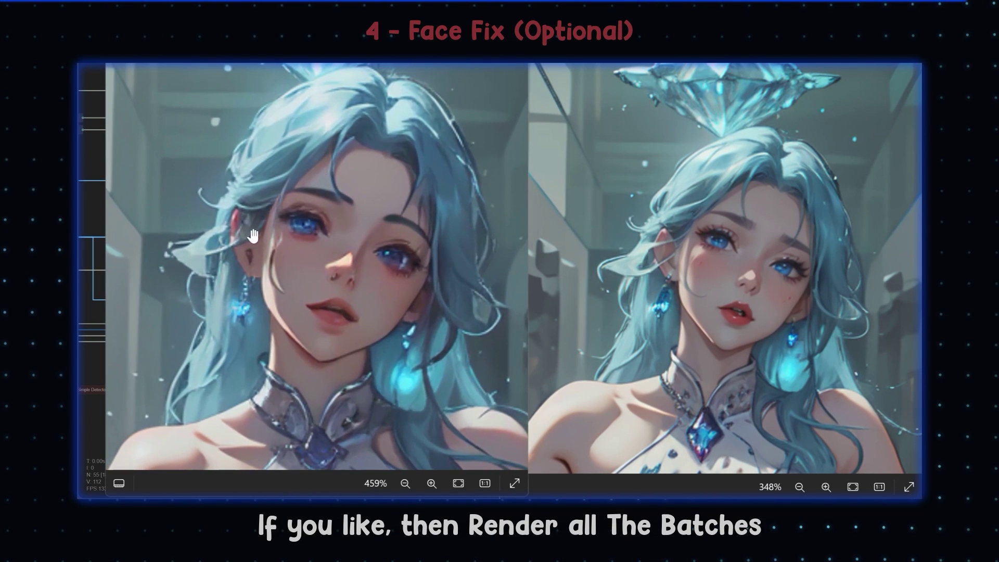
pyautogui.click(721, 269)
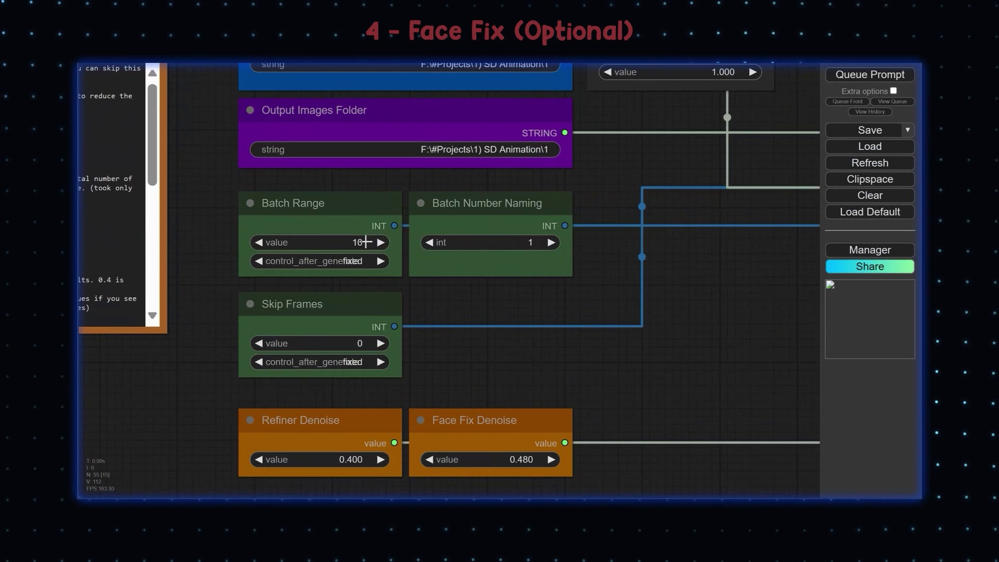
# - Set the Batch Range value to 100 in the Face Fix workflow
pyautogui.click(314, 242)
pyautogui.write('00')
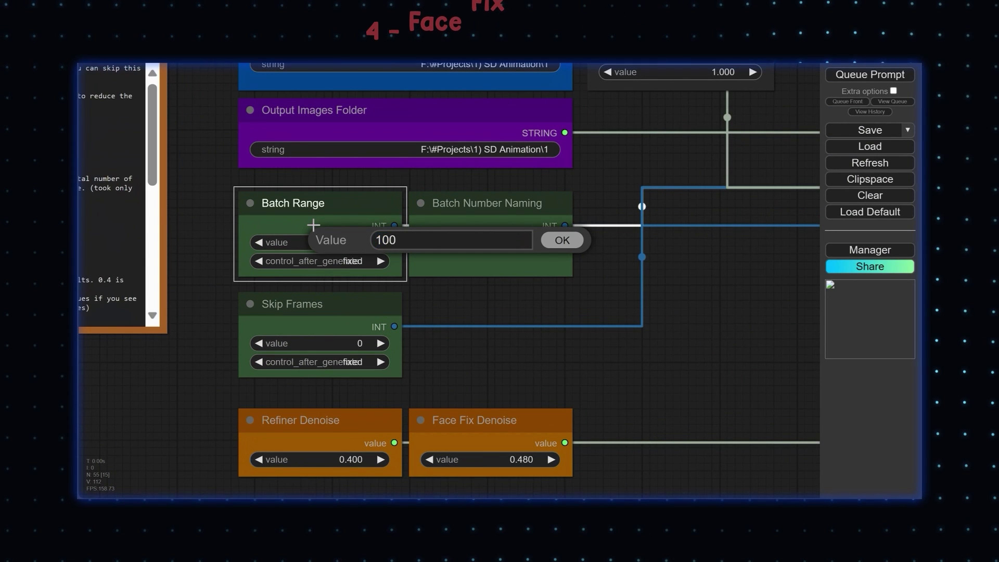
pyautogui.press('Return')
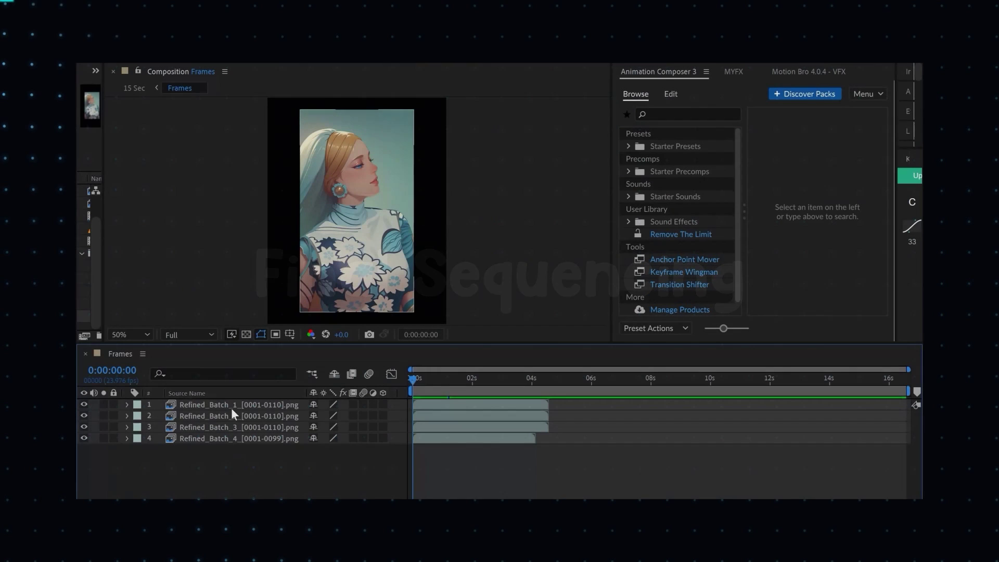
# - In After Effects, sequence the four Refined_Batch layers of the Frames composition with an overlap of 10 frames
pyautogui.click(231, 408)
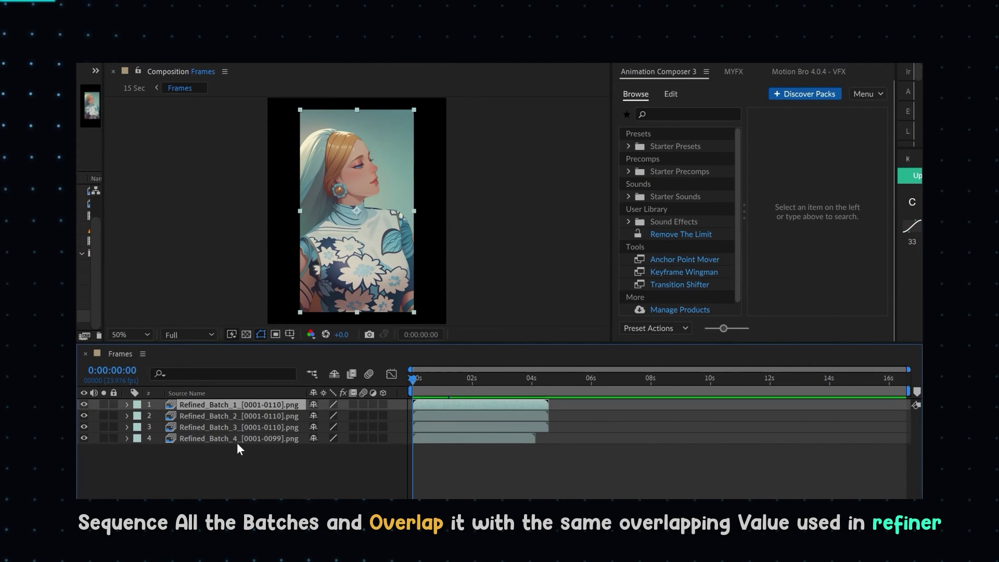
pyautogui.keyDown('shift'); pyautogui.click(238, 440); pyautogui.keyUp('shift')
pyautogui.rightClick(242, 436)
pyautogui.moveTo(338, 256)
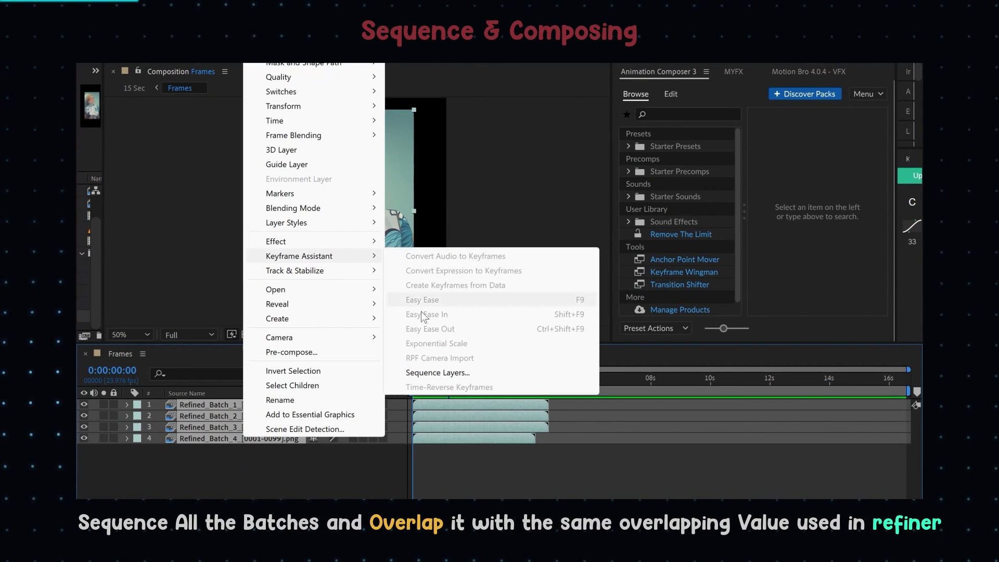
pyautogui.click(430, 371)
pyautogui.click(391, 236)
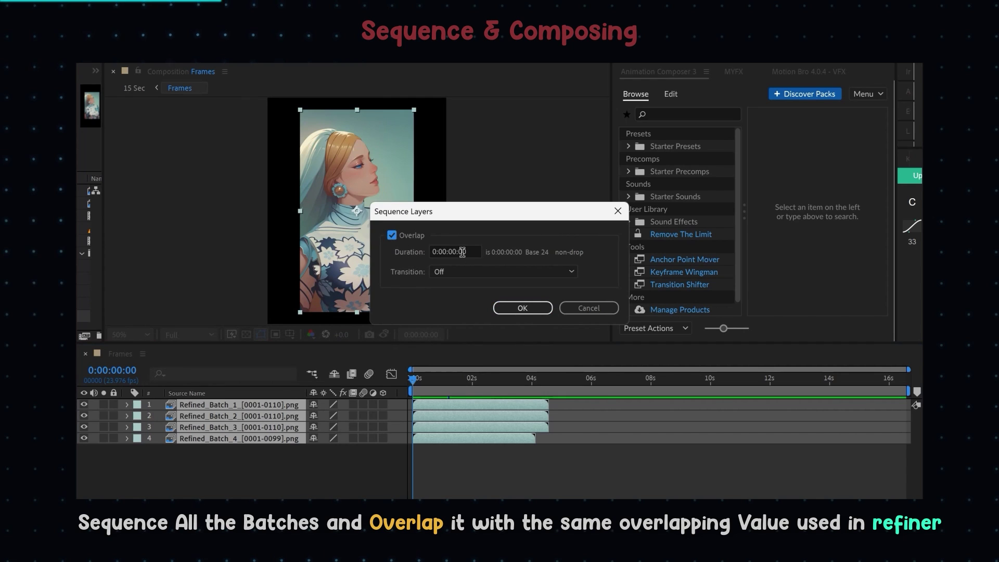
pyautogui.click(461, 252)
pyautogui.write('10')
pyautogui.press('Return')
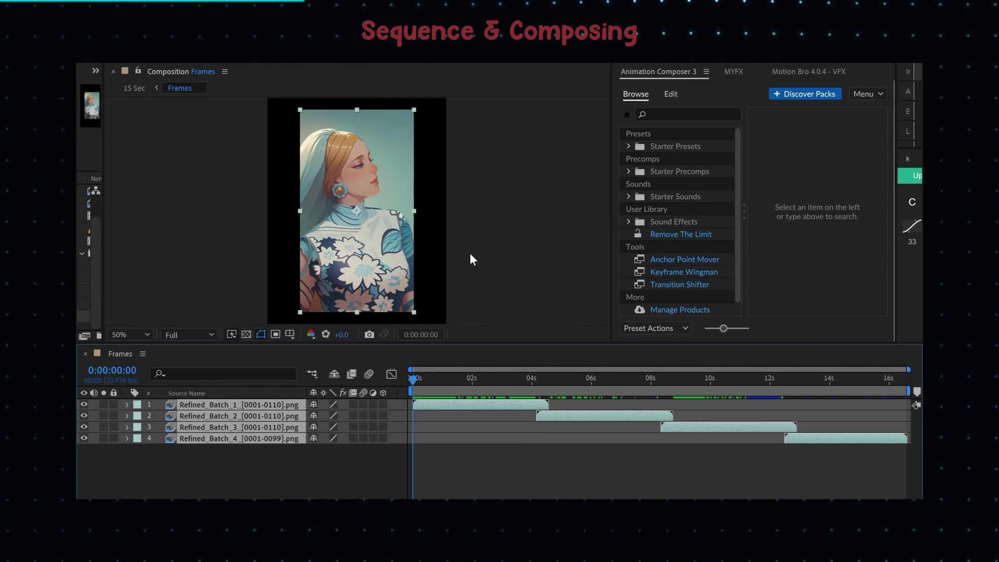
# - Reveal the Opacity keyframes of the batch layers and scrub through the first layer's fade across the overlap
pyautogui.moveTo(416, 378); pyautogui.dragTo(523, 378)
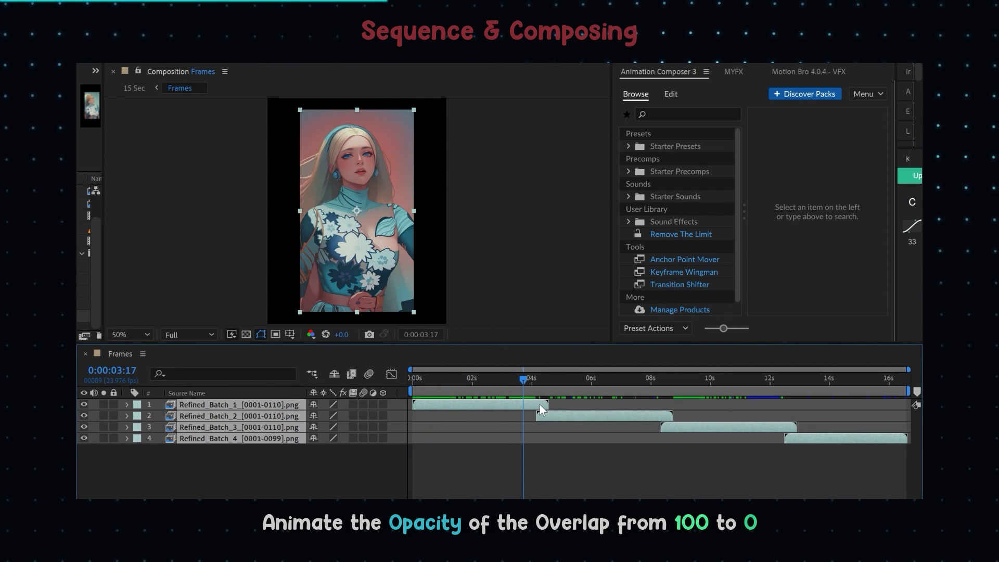
pyautogui.press('t')
pyautogui.moveTo(530, 412); pyautogui.dragTo(551, 416)
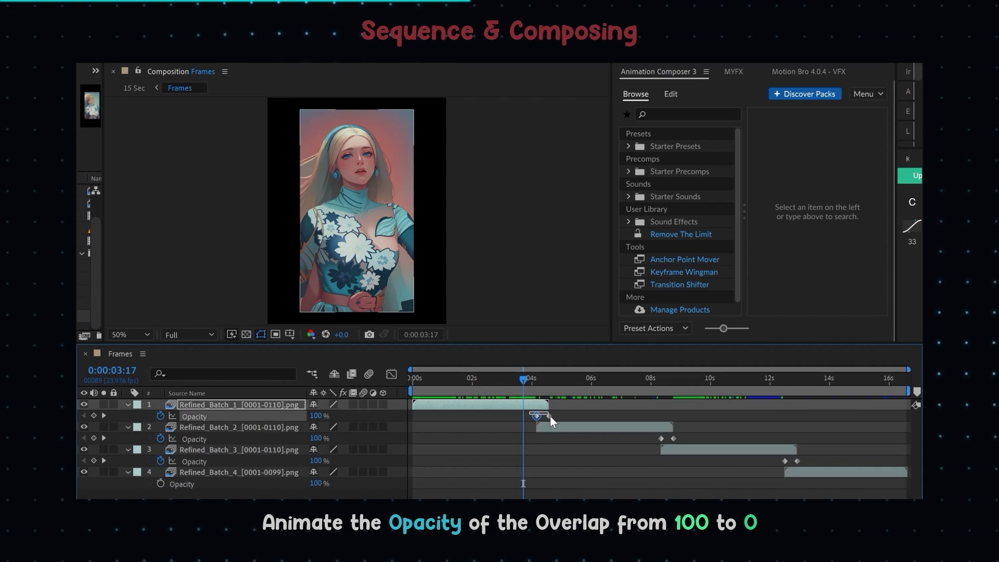
pyautogui.moveTo(525, 383); pyautogui.dragTo(537, 377)
pyautogui.click(550, 381)
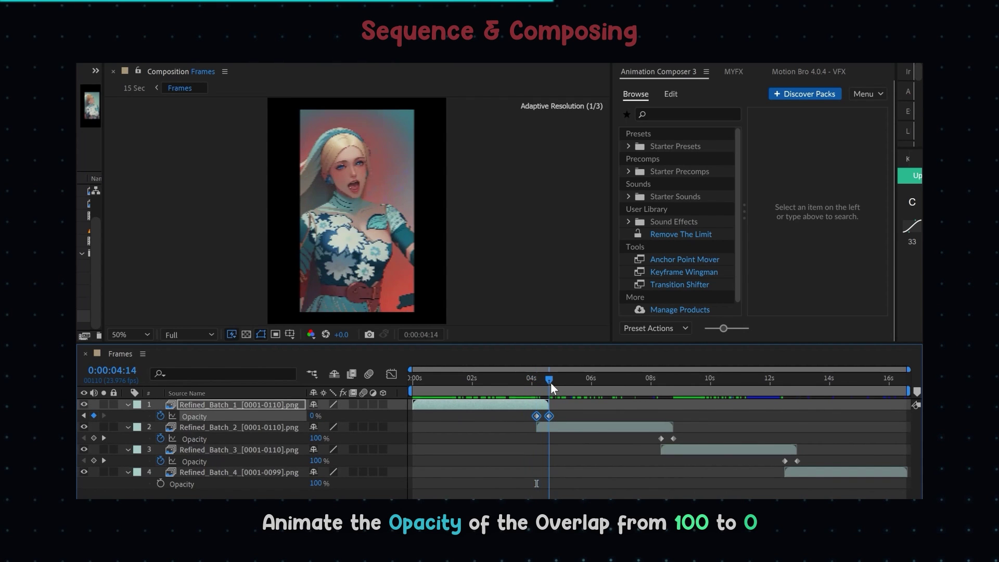
pyautogui.click(574, 420)
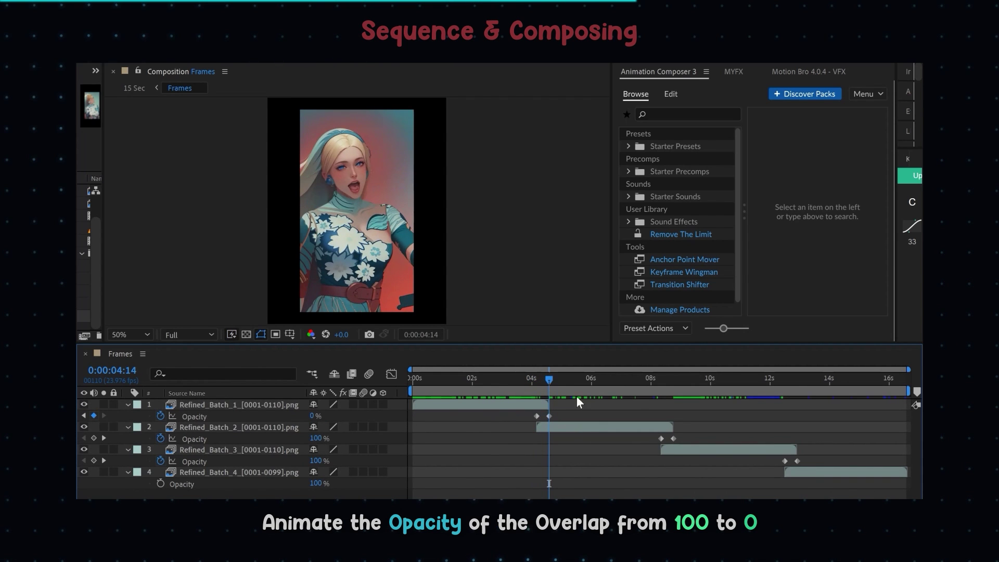
pyautogui.moveTo(549, 380); pyautogui.dragTo(424, 401)
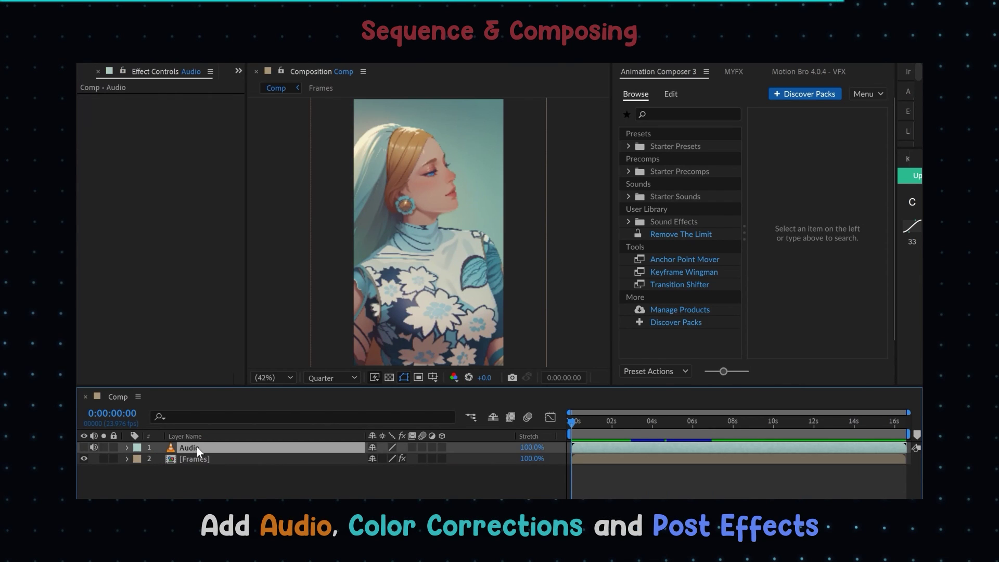
# - Turn on the Lumetri Color, DEFlicker Auto Levels and Quick Chromatic Aberration 3 effects on the Frames layer
pyautogui.click(202, 460)
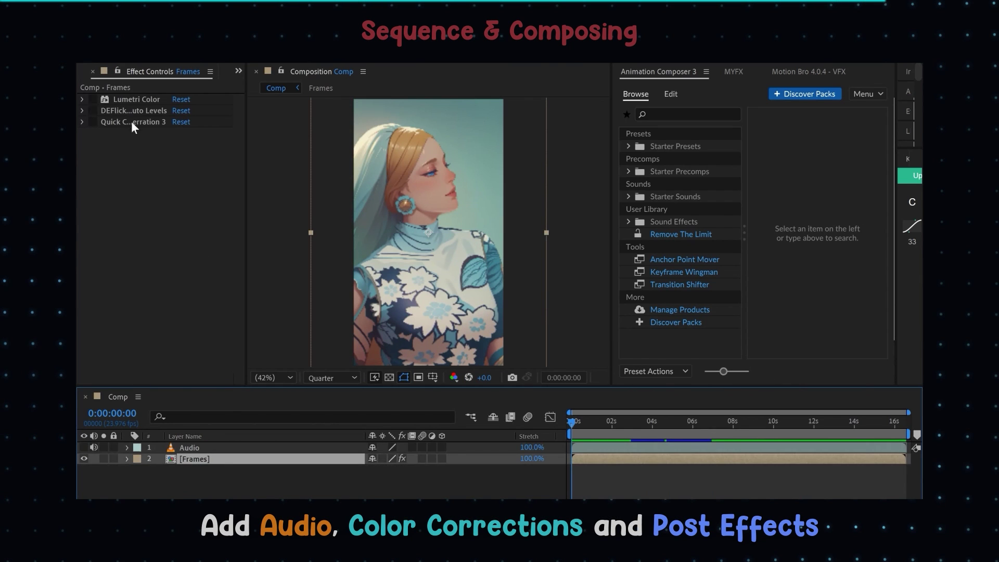
pyautogui.click(92, 99)
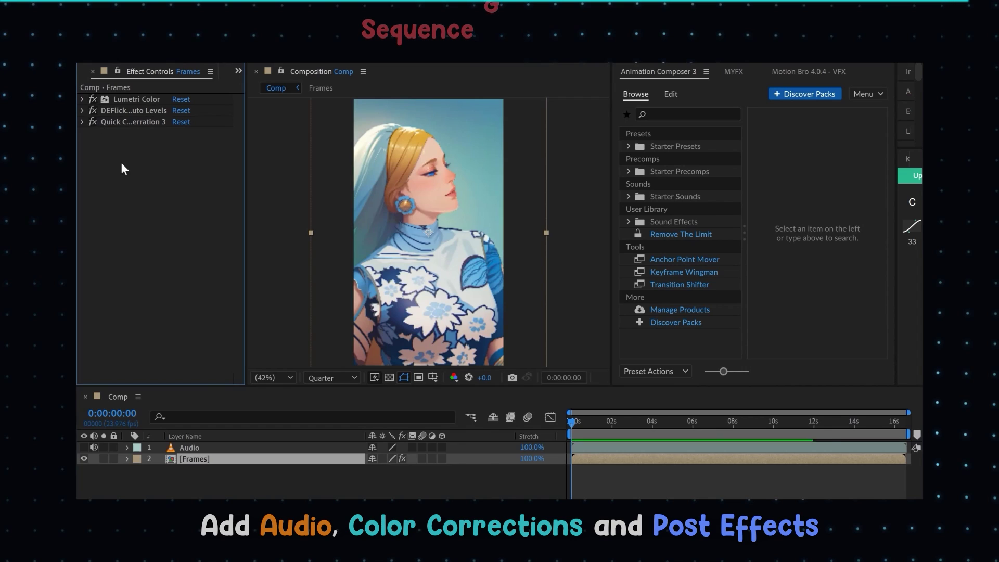
pyautogui.moveTo(583, 420); pyautogui.dragTo(535, 413)
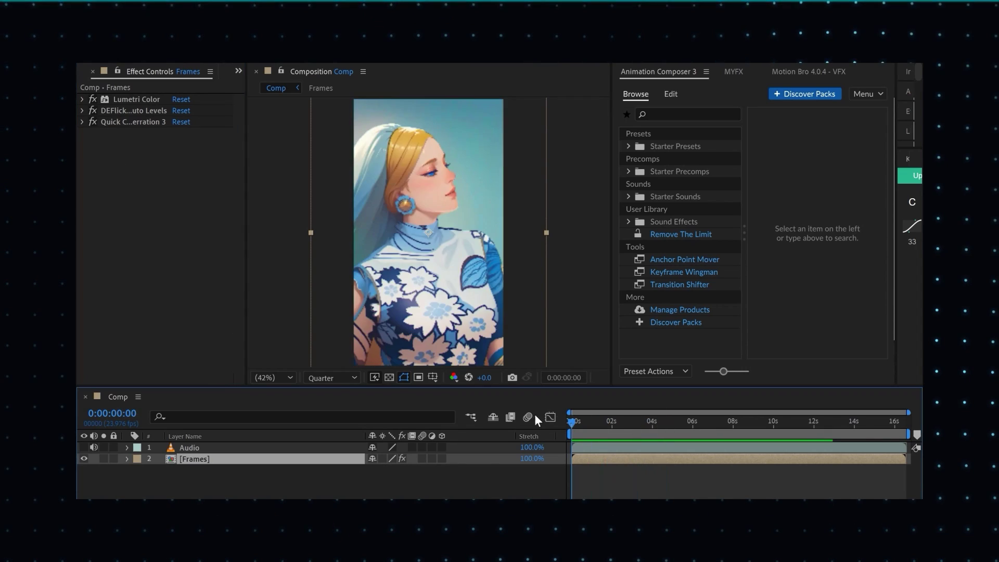